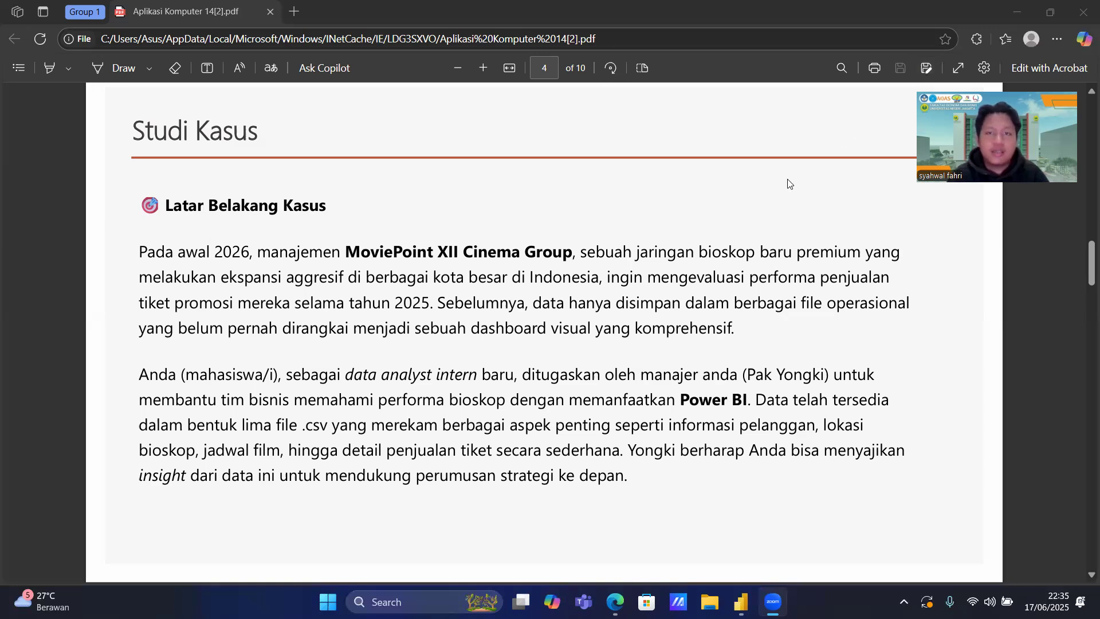
Read the case background on page 4 of the PDF and continue to the sales manager's first directions on page 5.
scroll(788, 183, "up", 1)
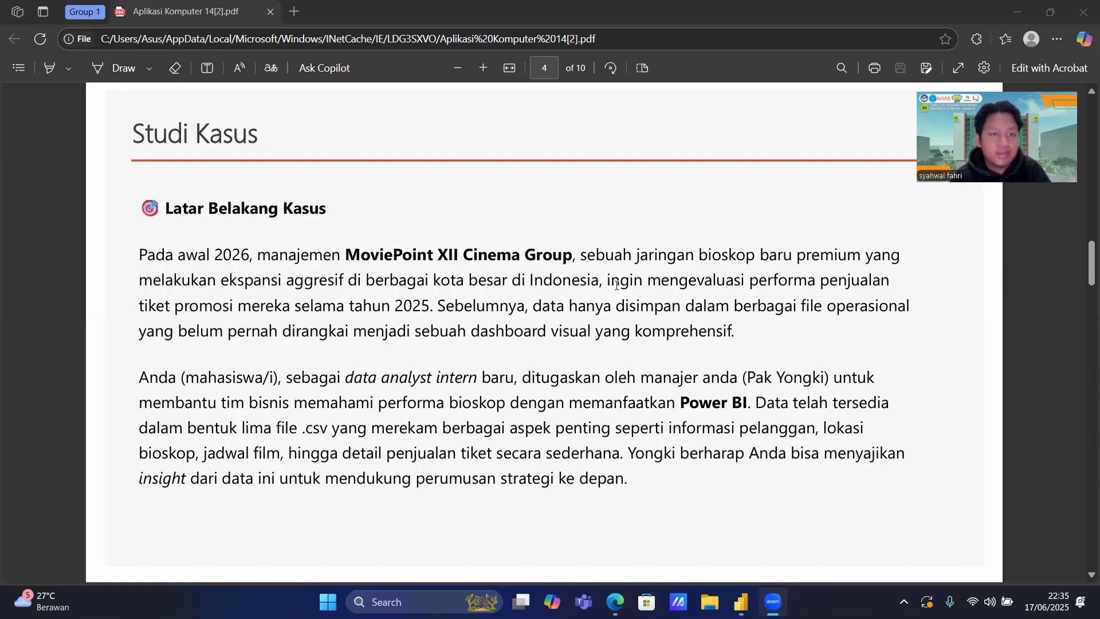
scroll(617, 285, "down", 1)
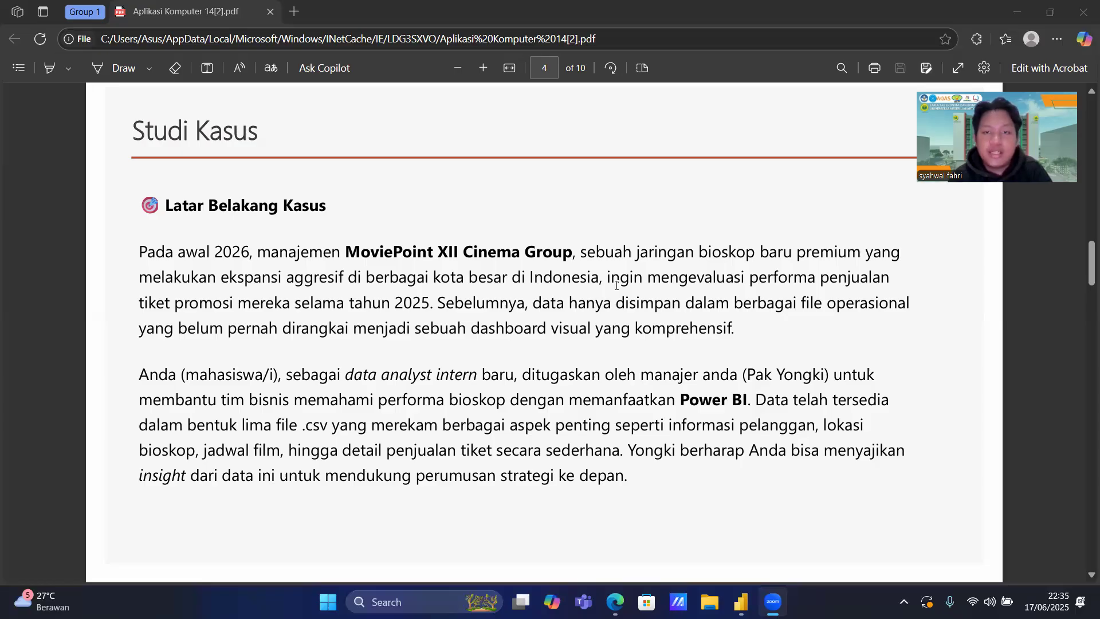
scroll(617, 285, "down", 1)
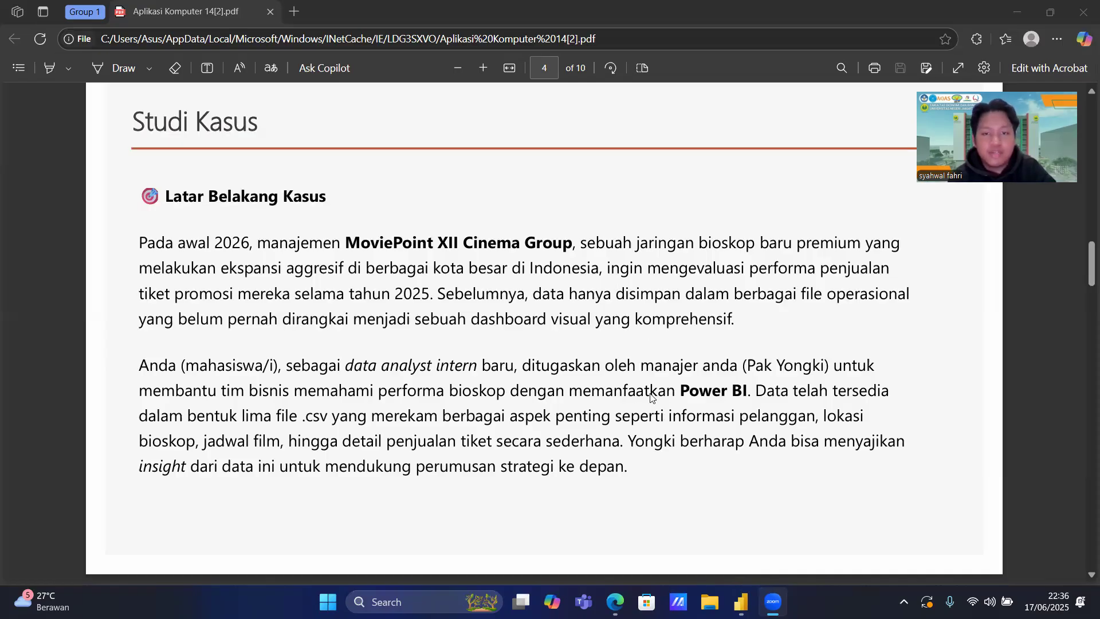
scroll(736, 407, "down", 1)
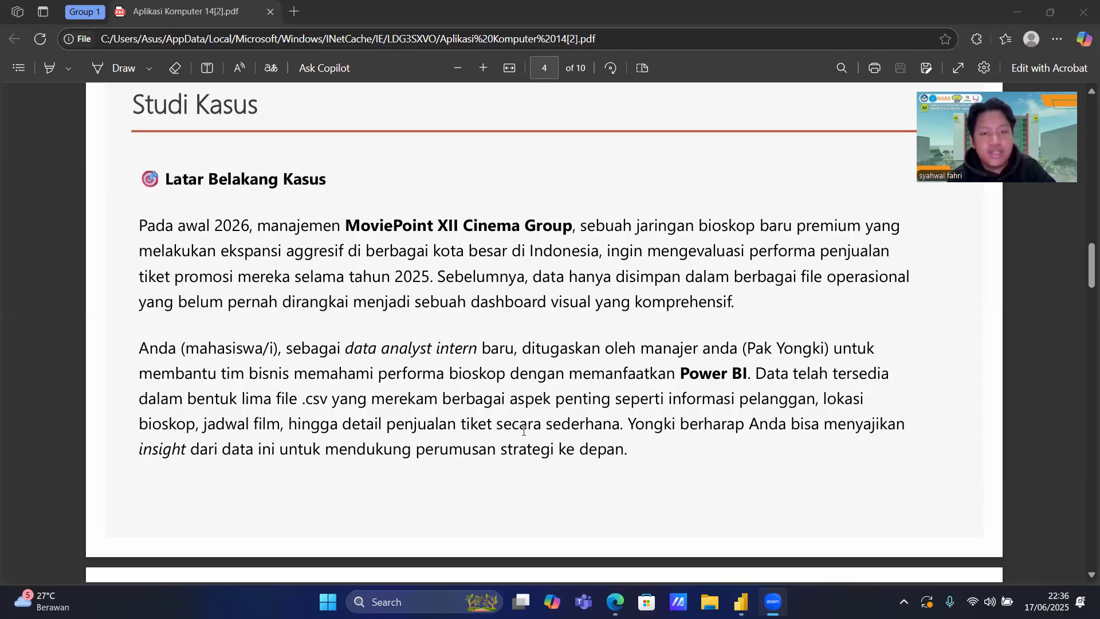
scroll(656, 427, "down", 1)
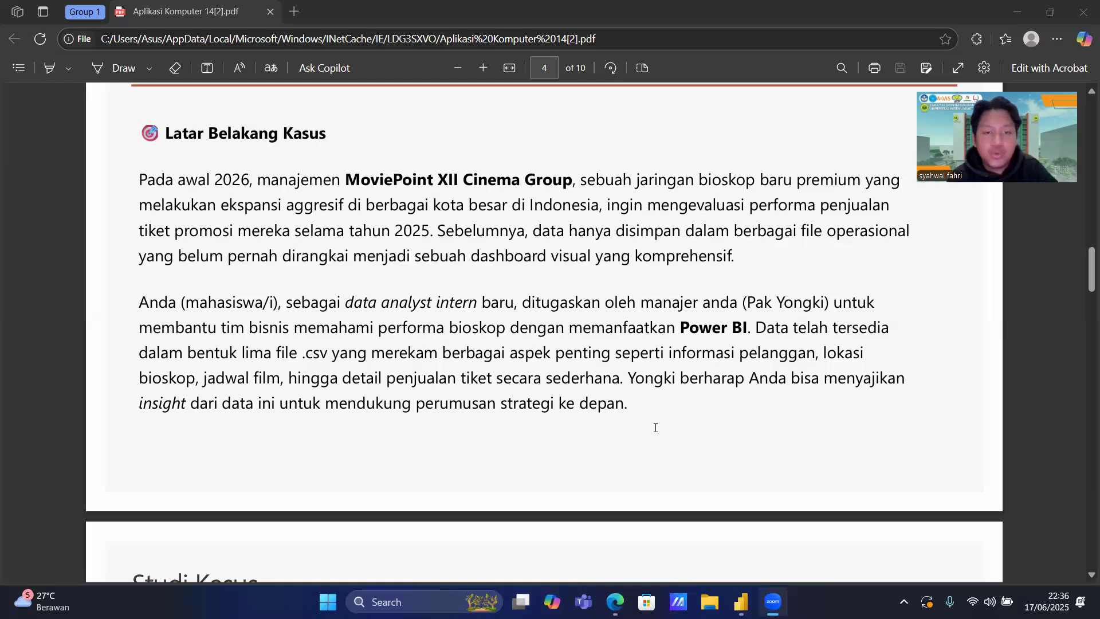
scroll(655, 428, "down", 4)
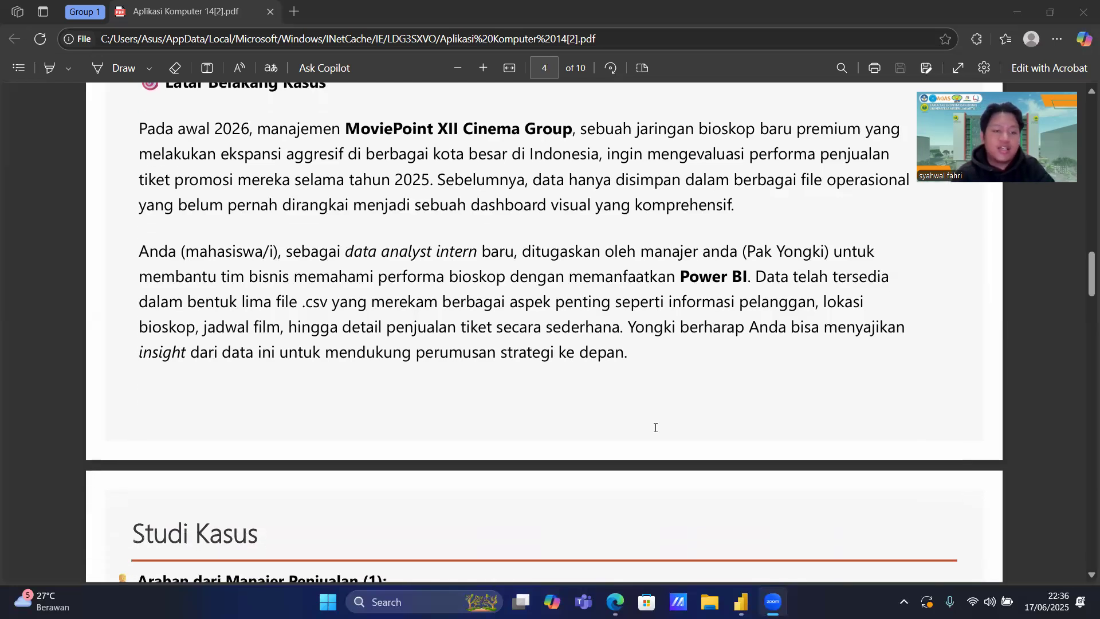
scroll(655, 427, "down", 5)
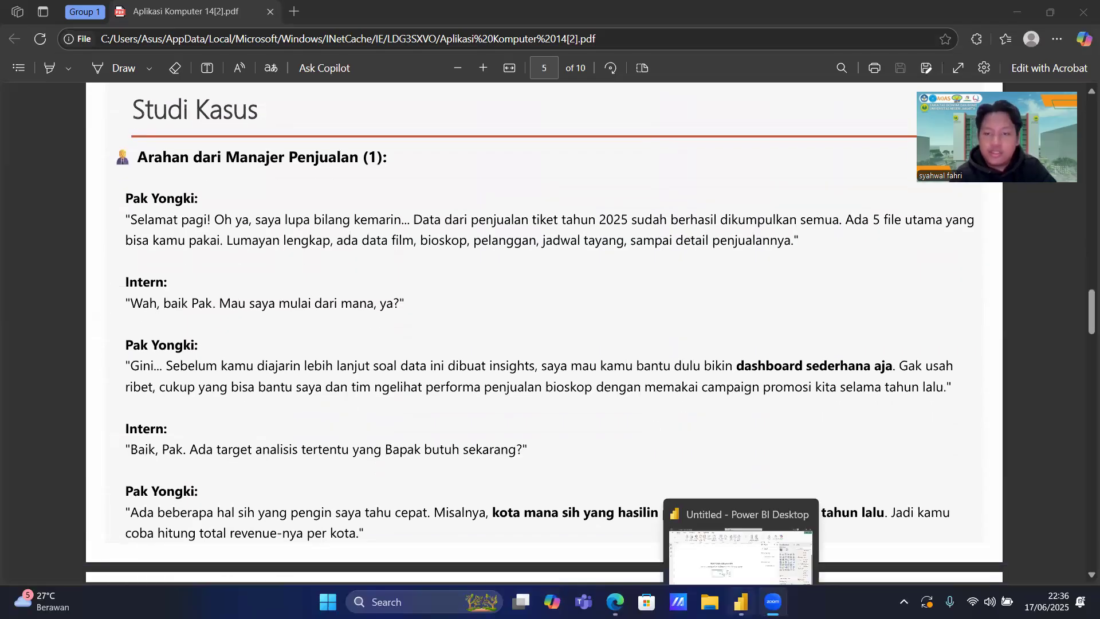
Switch to Power BI Desktop and view the data of the customers, movie_show, movies, theaters and ticket_sales tables.
left_click(741, 602)
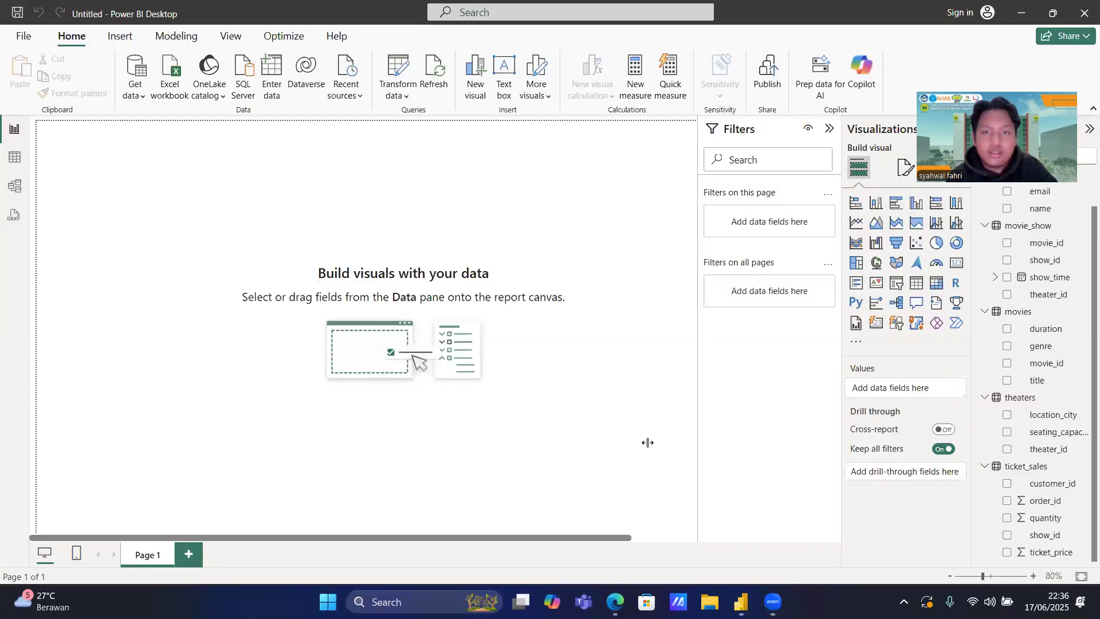
left_click(15, 158)
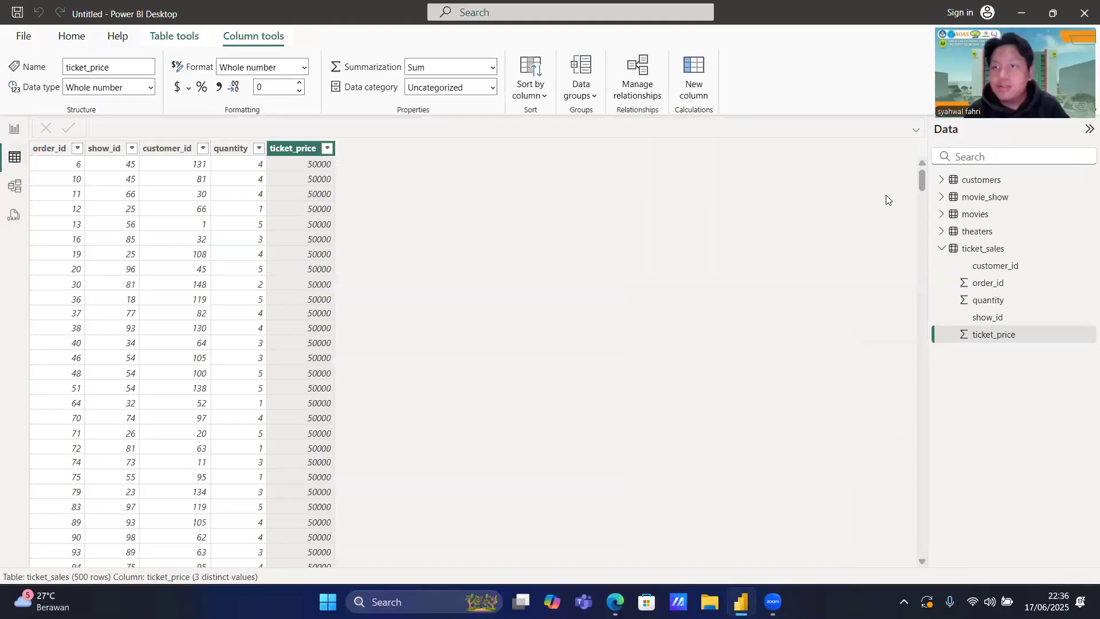
left_click(980, 180)
left_click(973, 198)
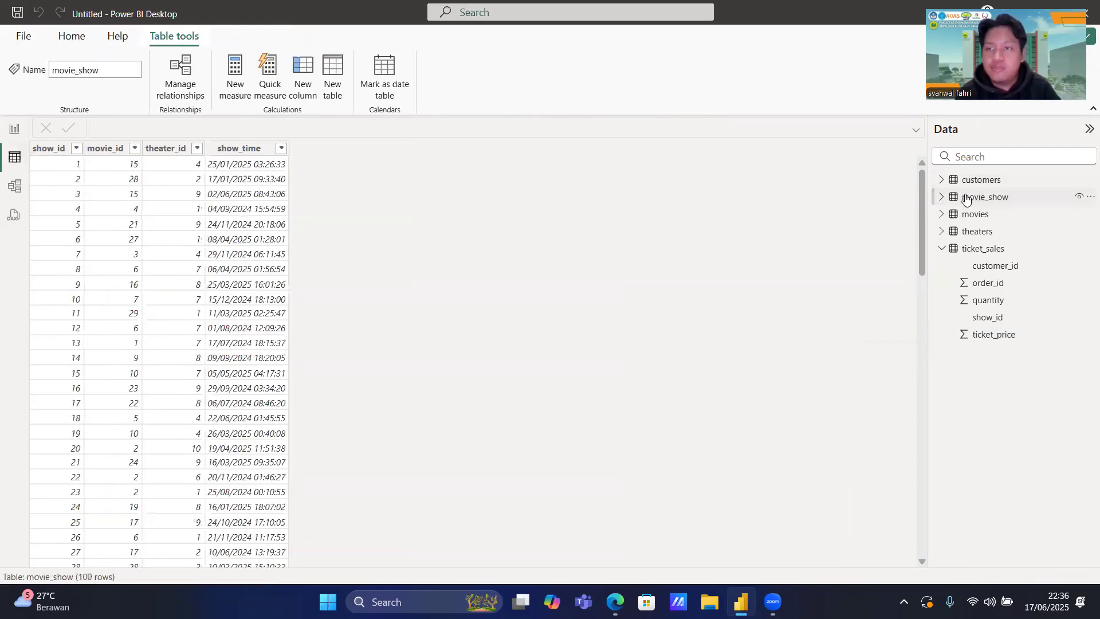
left_click(942, 248)
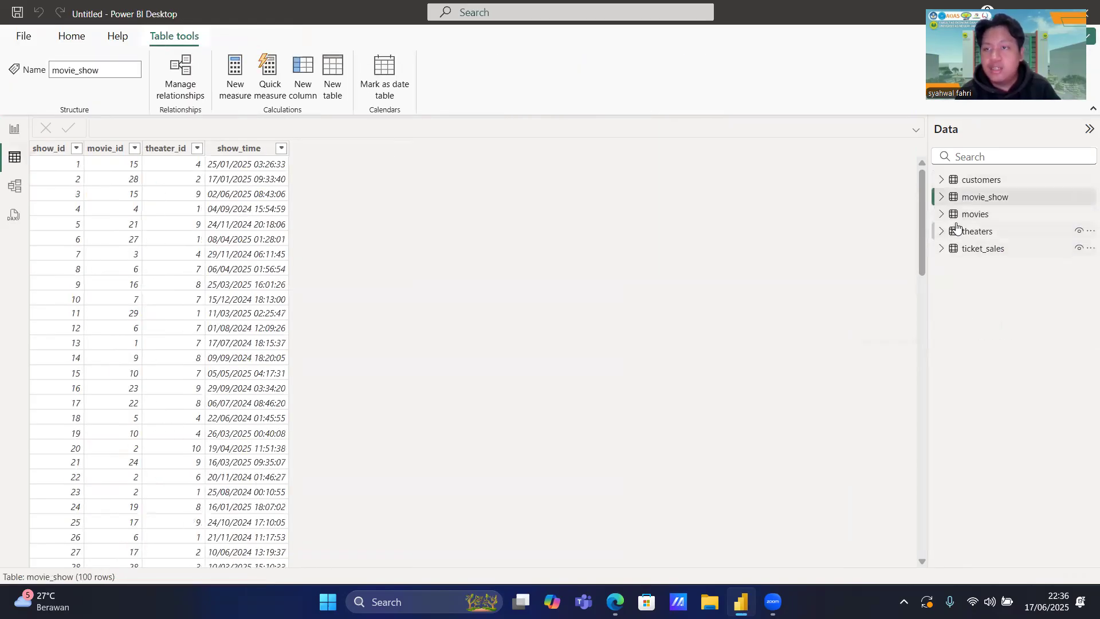
left_click(972, 214)
left_click(984, 232)
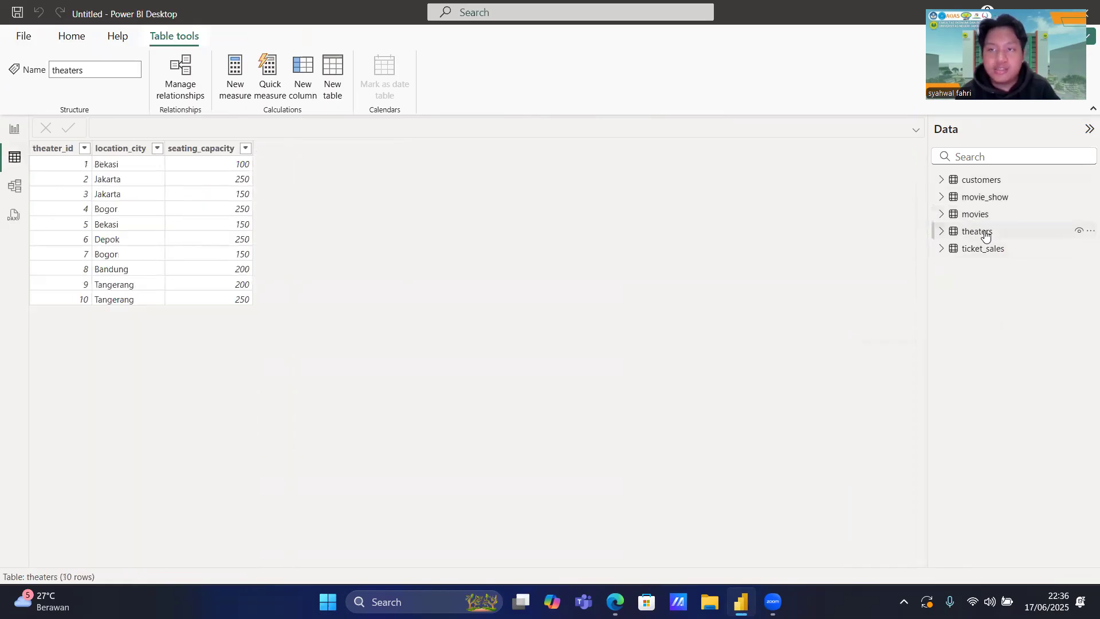
left_click(979, 251)
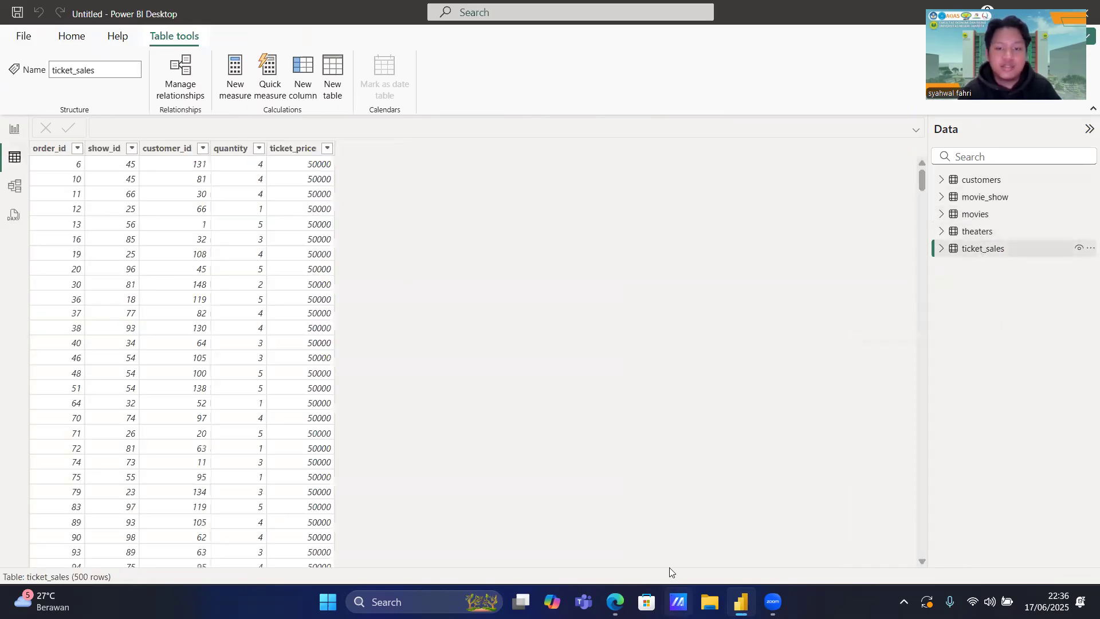
Switch back to the PDF in Edge and read the sales manager's directions (1) and (2) on pages 5 and 6.
mouse_move(615, 601)
left_click(612, 553)
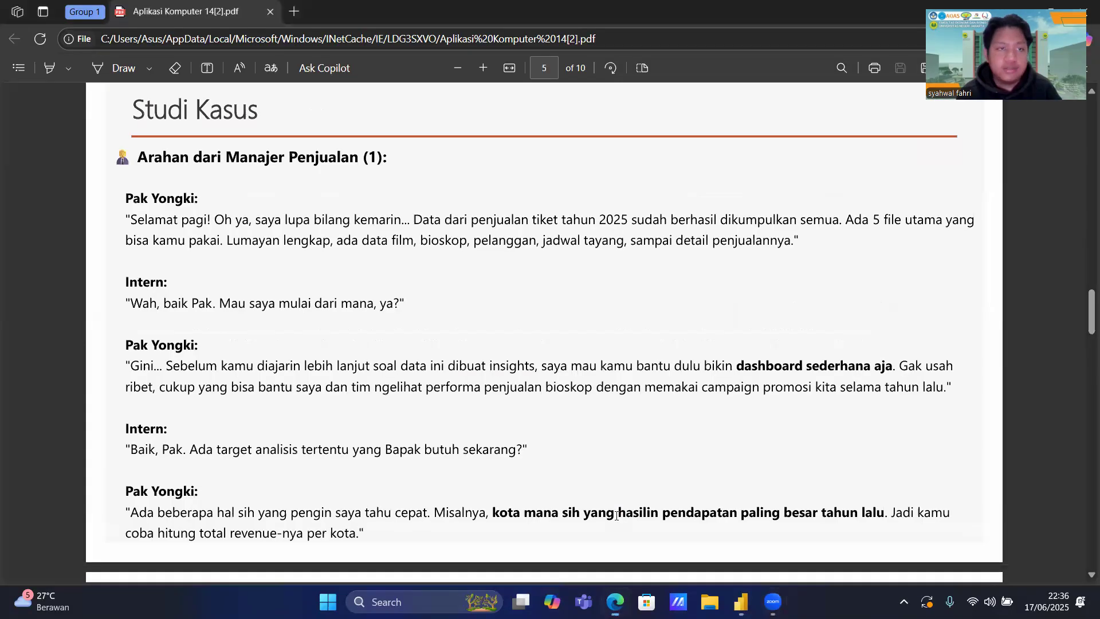
scroll(598, 366, "down", 1)
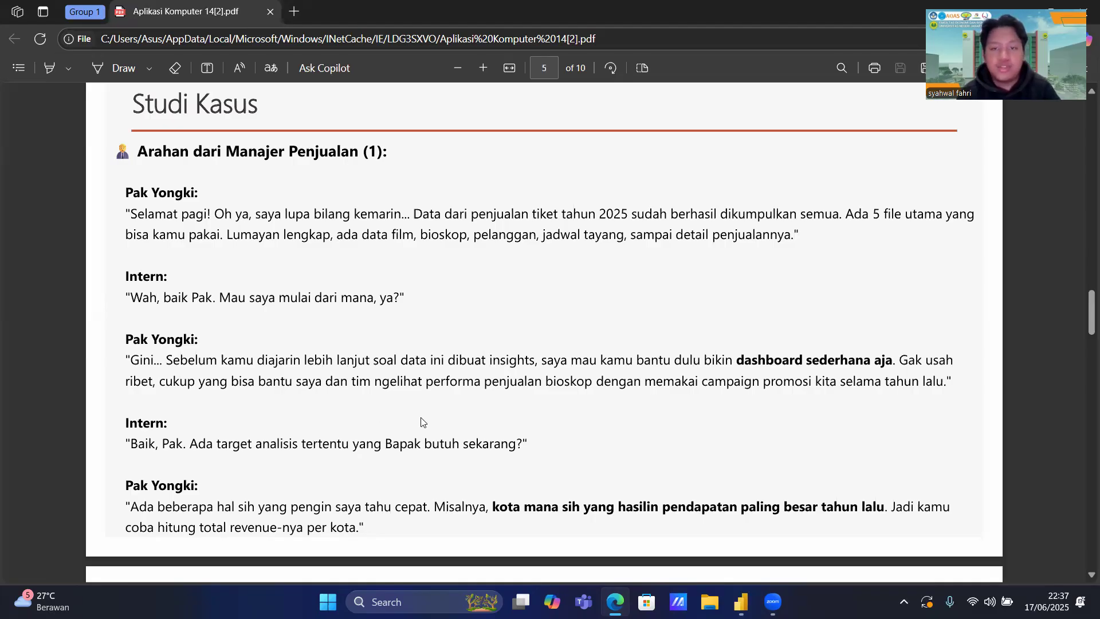
scroll(421, 422, "down", 1)
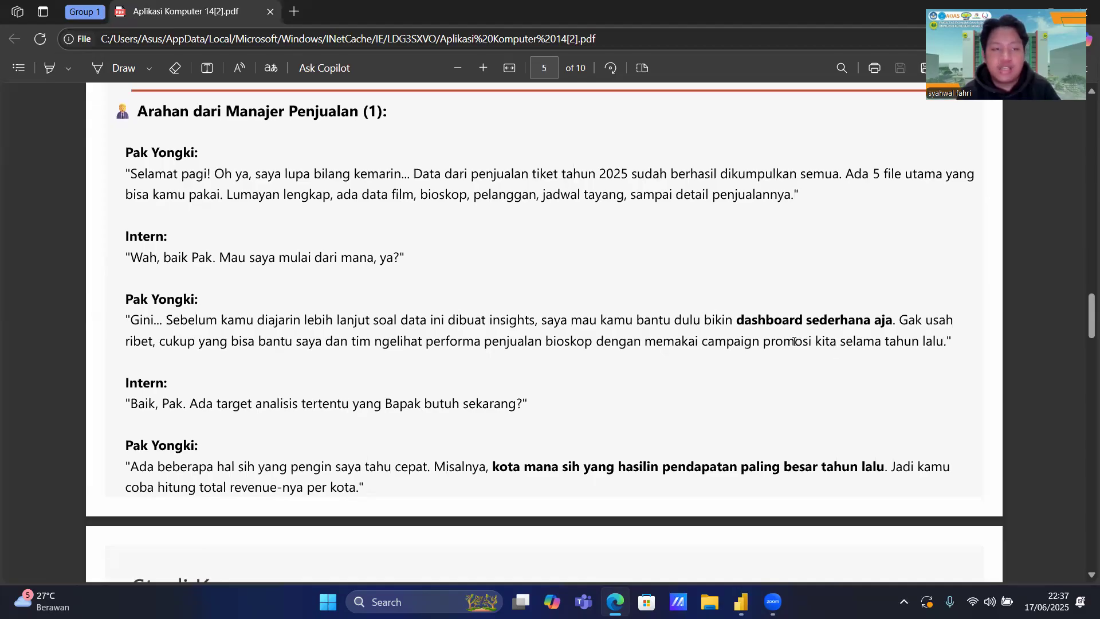
scroll(502, 439, "down", 1)
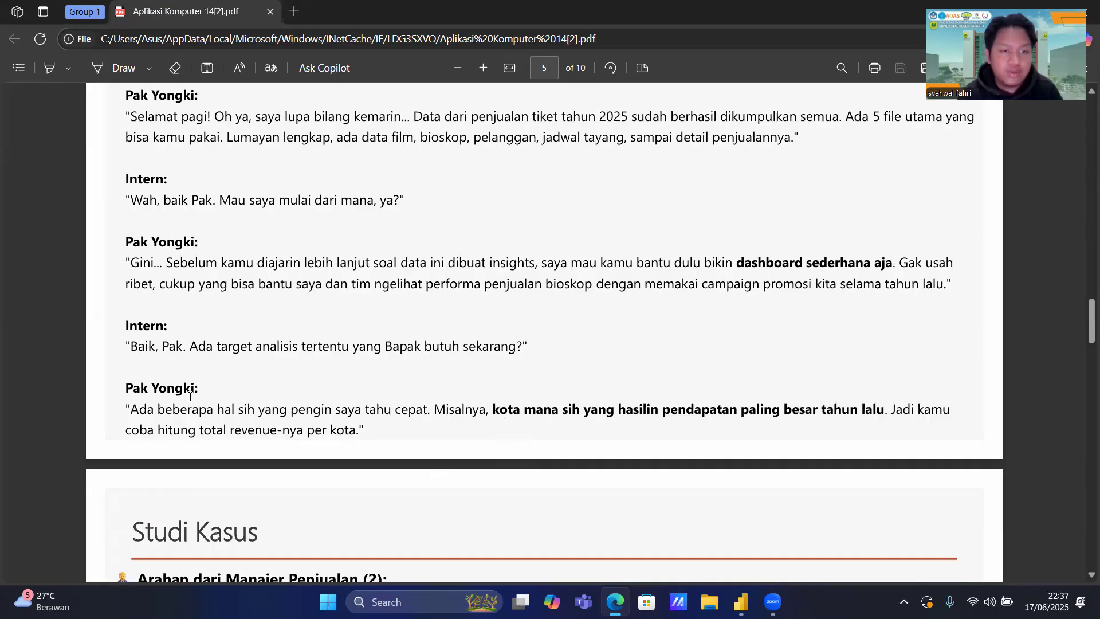
scroll(508, 437, "down", 1)
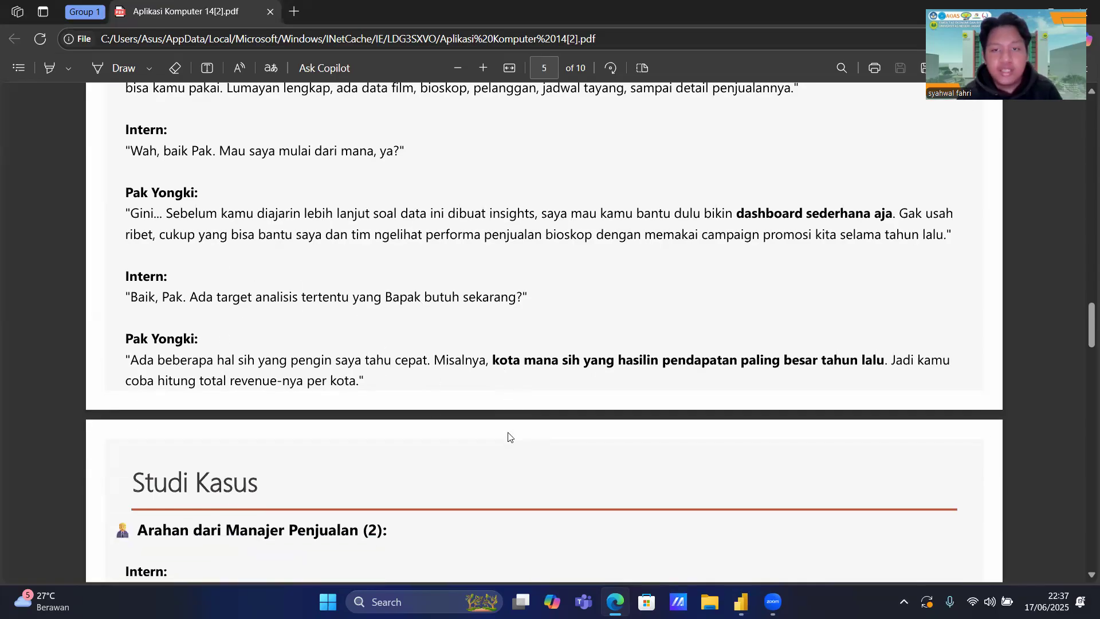
scroll(509, 437, "down", 1)
scroll(509, 437, "down", 1)
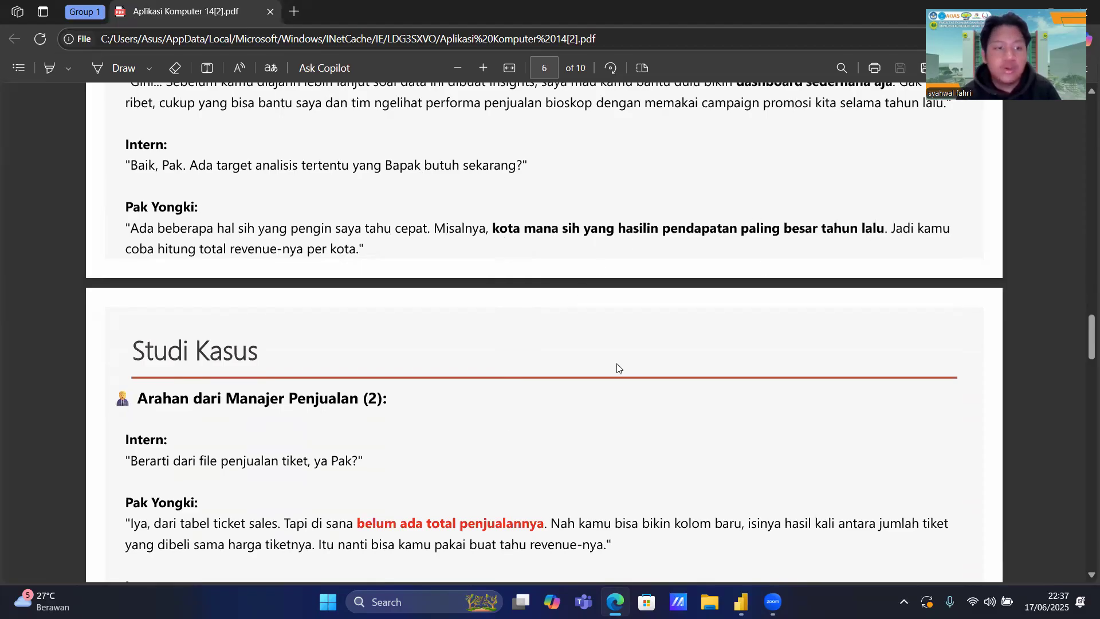
scroll(618, 367, "down", 1)
scroll(451, 437, "down", 1)
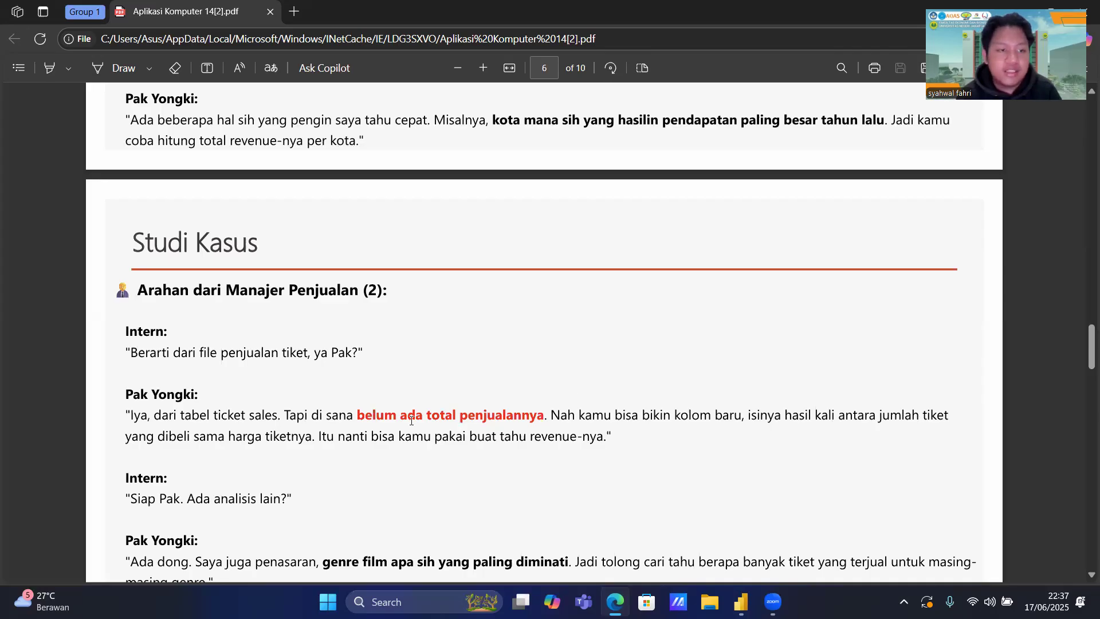
scroll(322, 439, "down", 1)
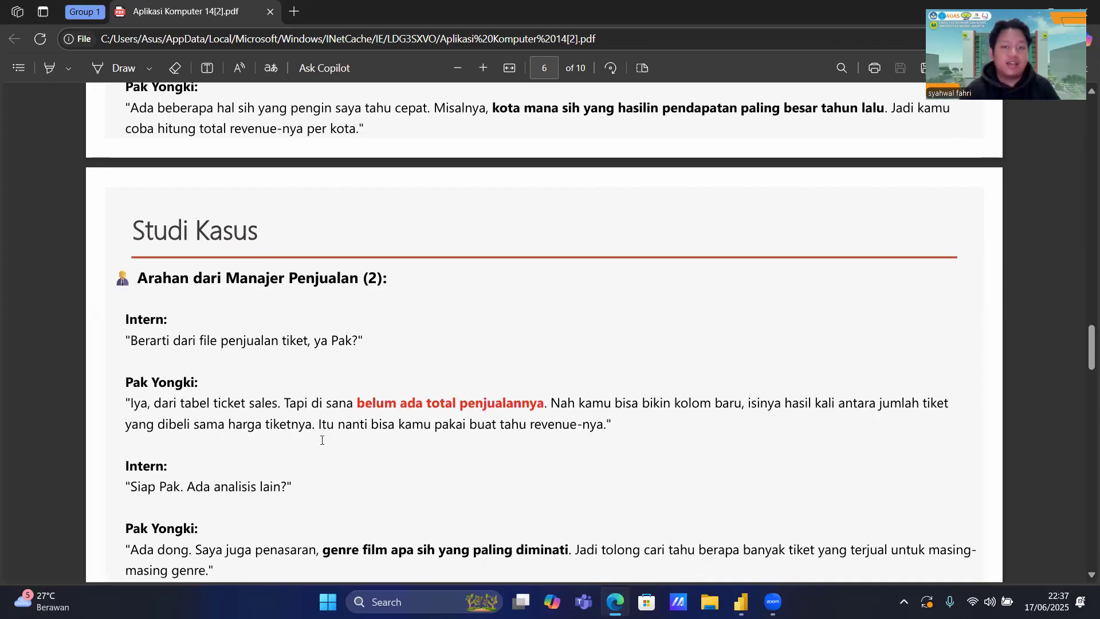
Switch to Power BI Desktop and add a calculated column named total_penjualan to the ticket_sales table.
mouse_move(741, 601)
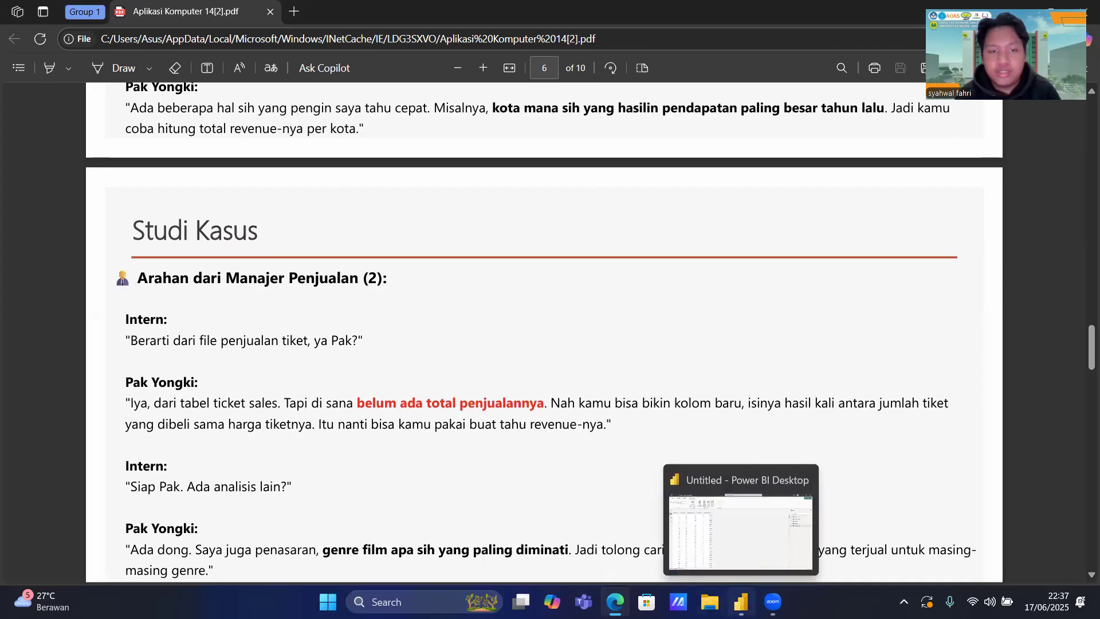
left_click(738, 547)
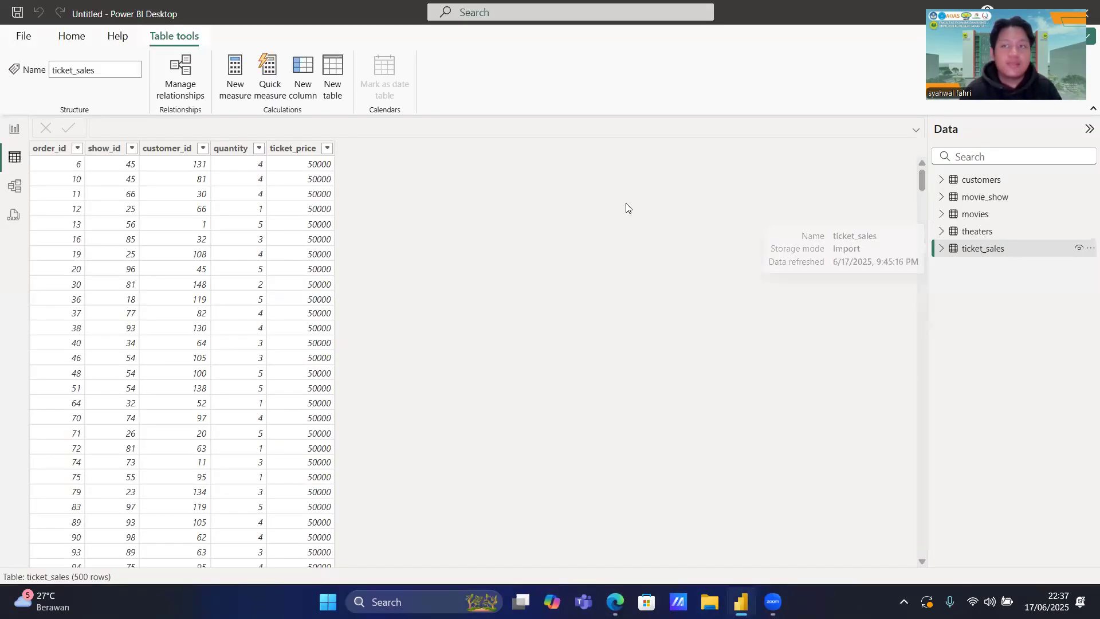
right_click(996, 256)
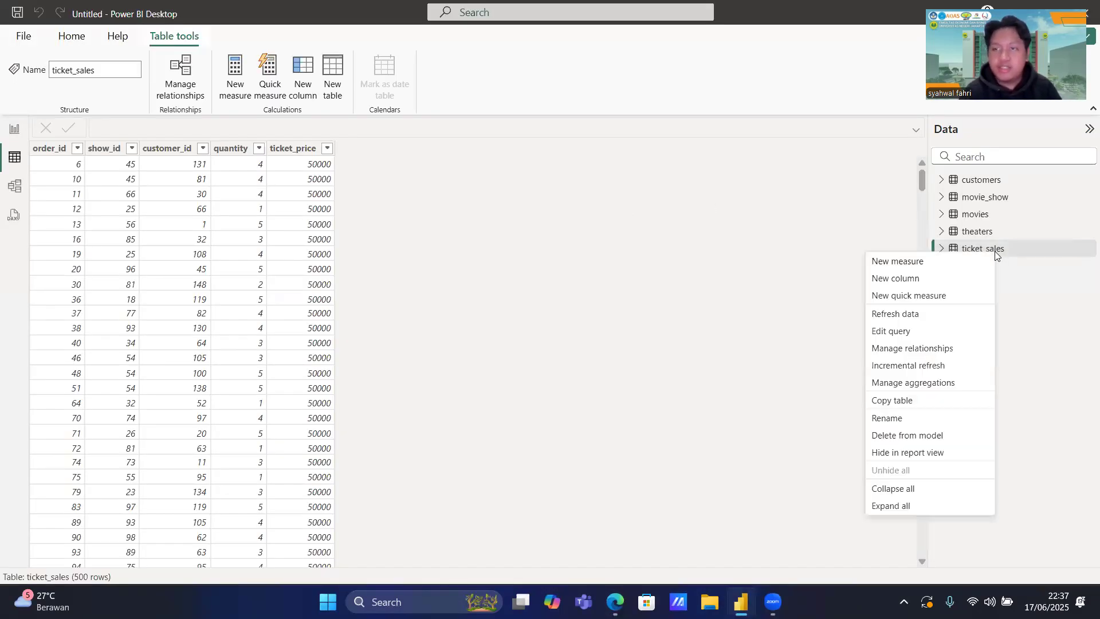
left_click(904, 281)
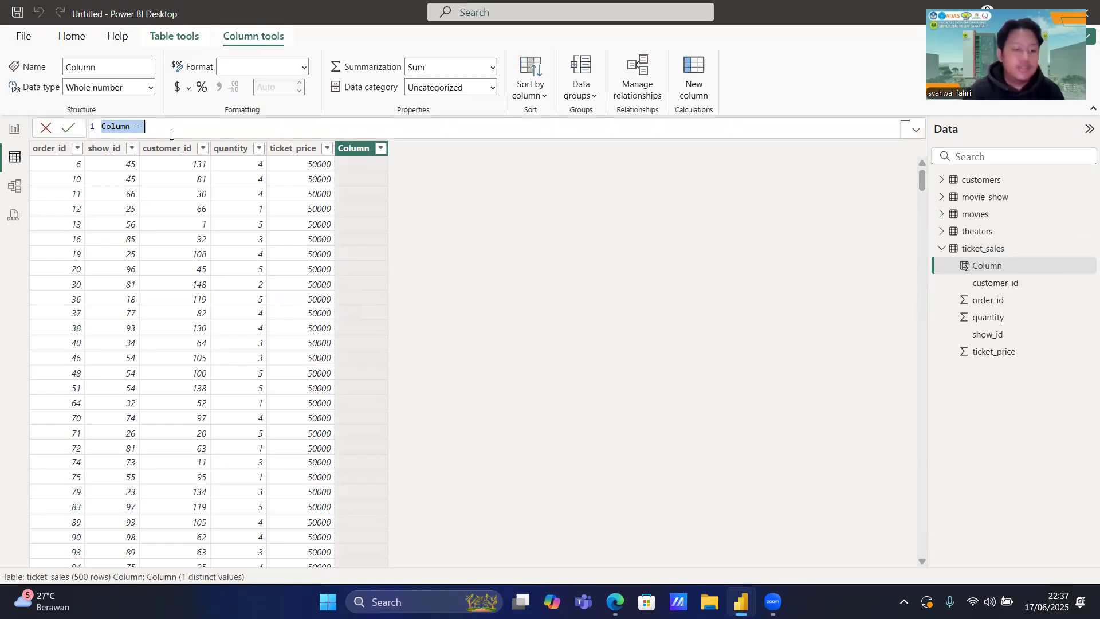
type("total")
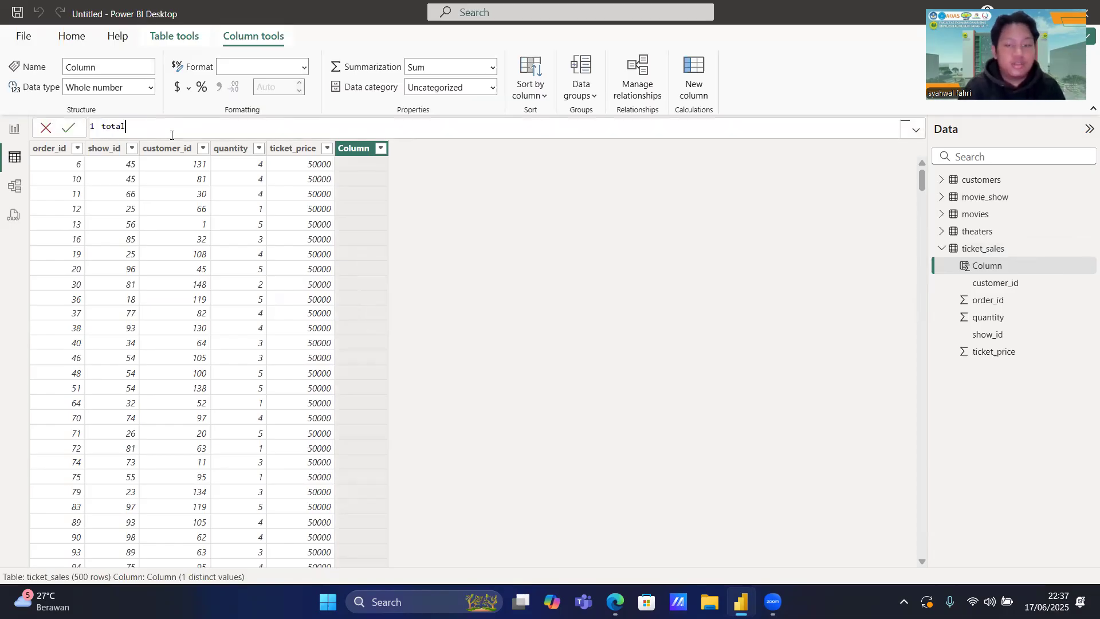
type("_penu")
key("BackSpace")
type("jualan = ")
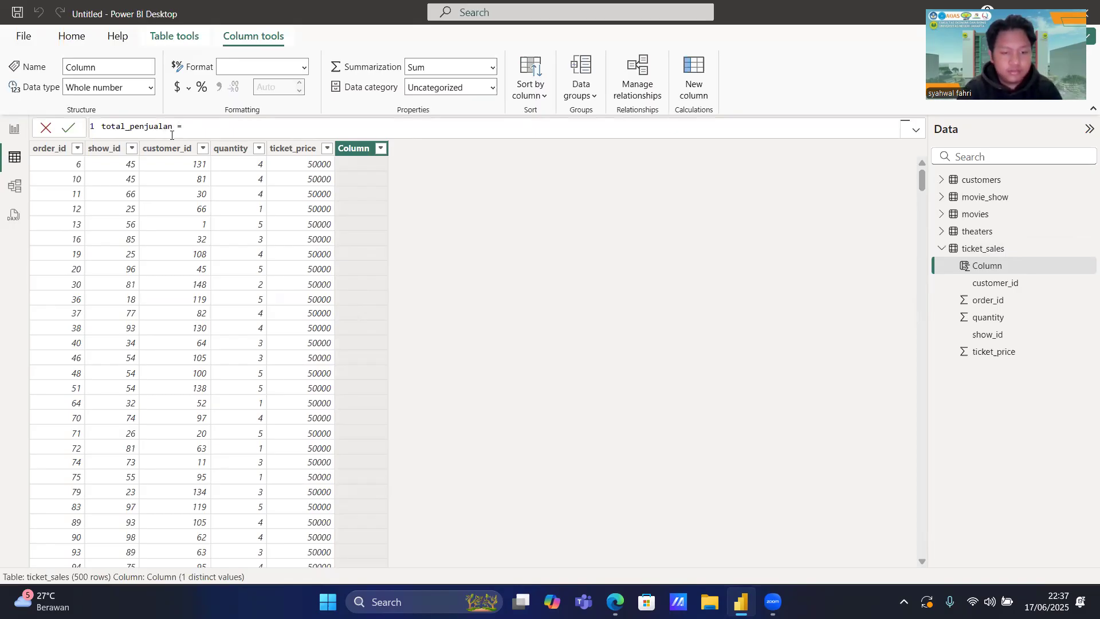
Define total_penjualan as ticket_sales[ticket_price]*ticket_sales[quantity] and commit the formula.
type("tick")
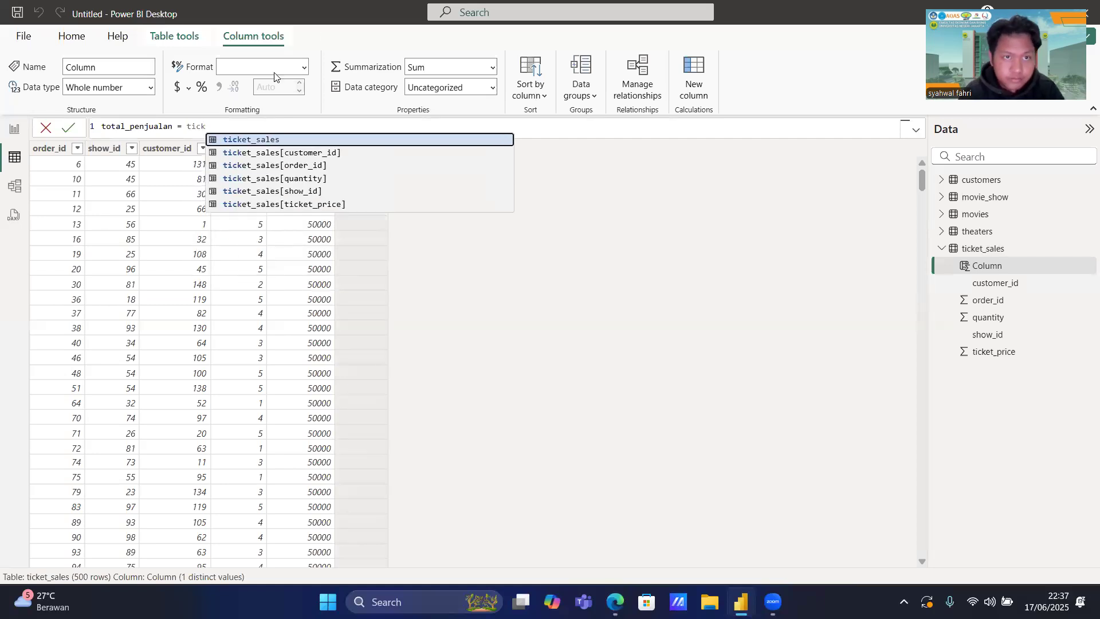
left_click(303, 210)
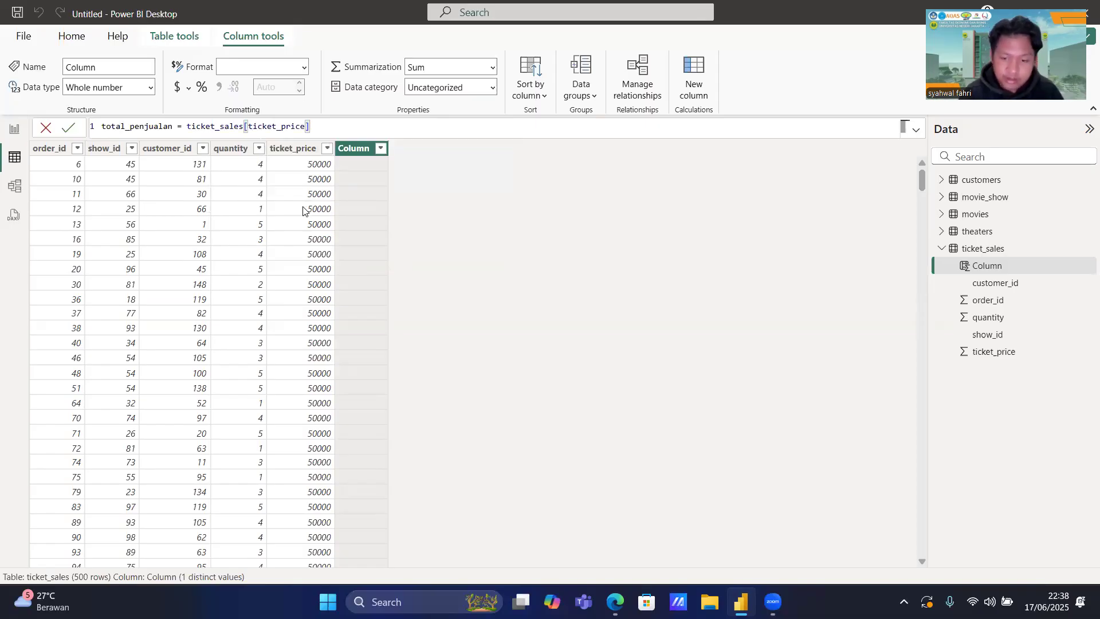
type("*ticket")
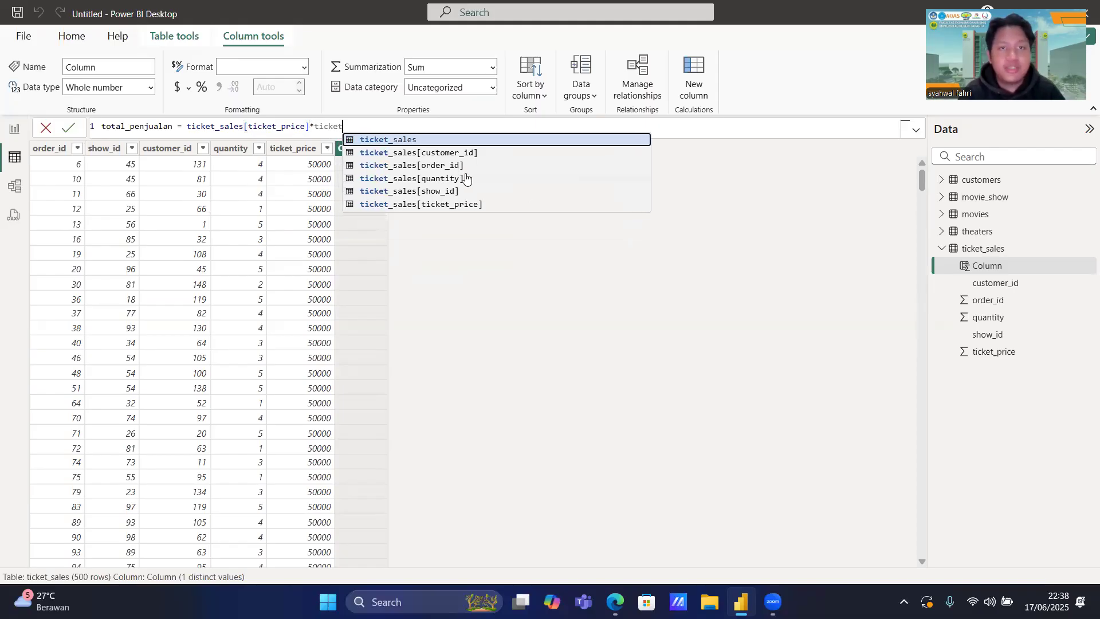
left_click(424, 178)
key("Return")
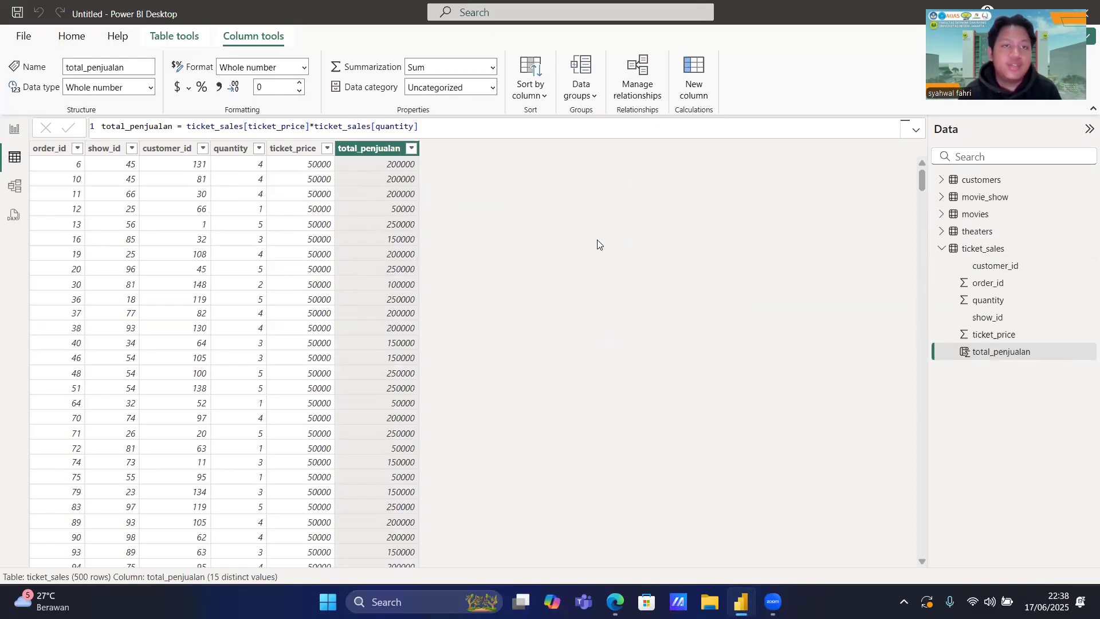
Format the total_penjualan and ticket_price columns as Rp Indonesian (Indonesia) currency.
left_click(188, 88)
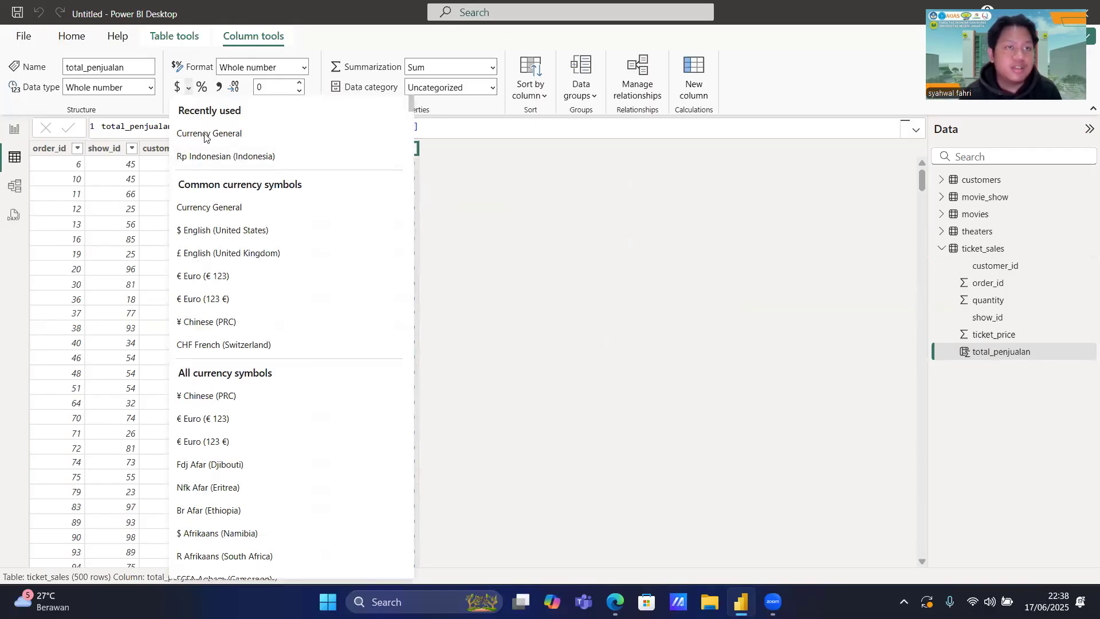
left_click(253, 156)
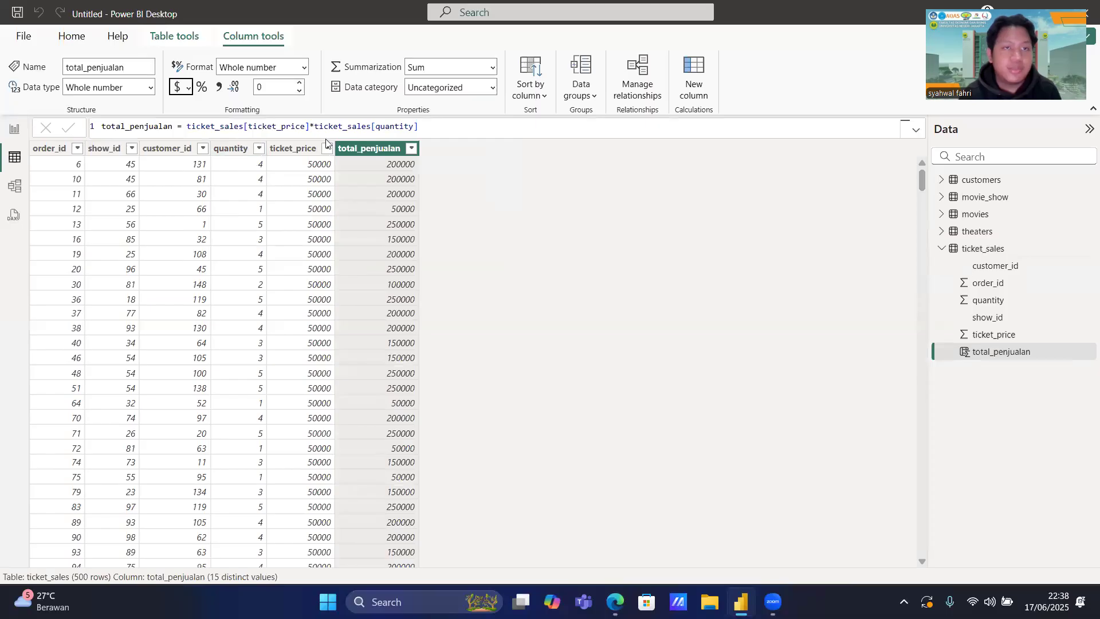
left_click(298, 149)
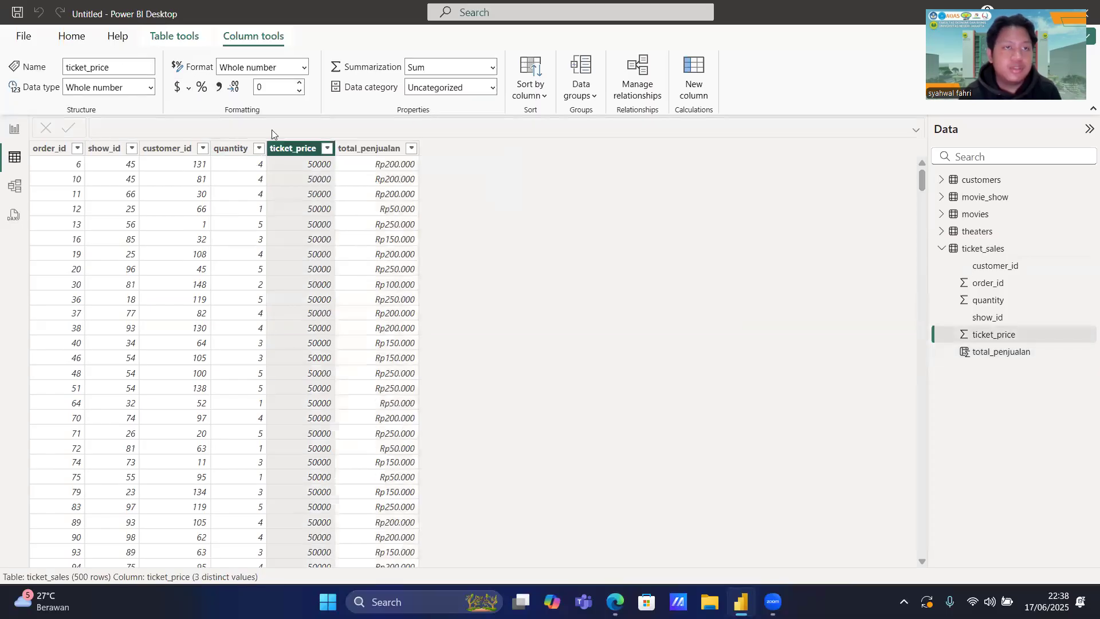
left_click(188, 88)
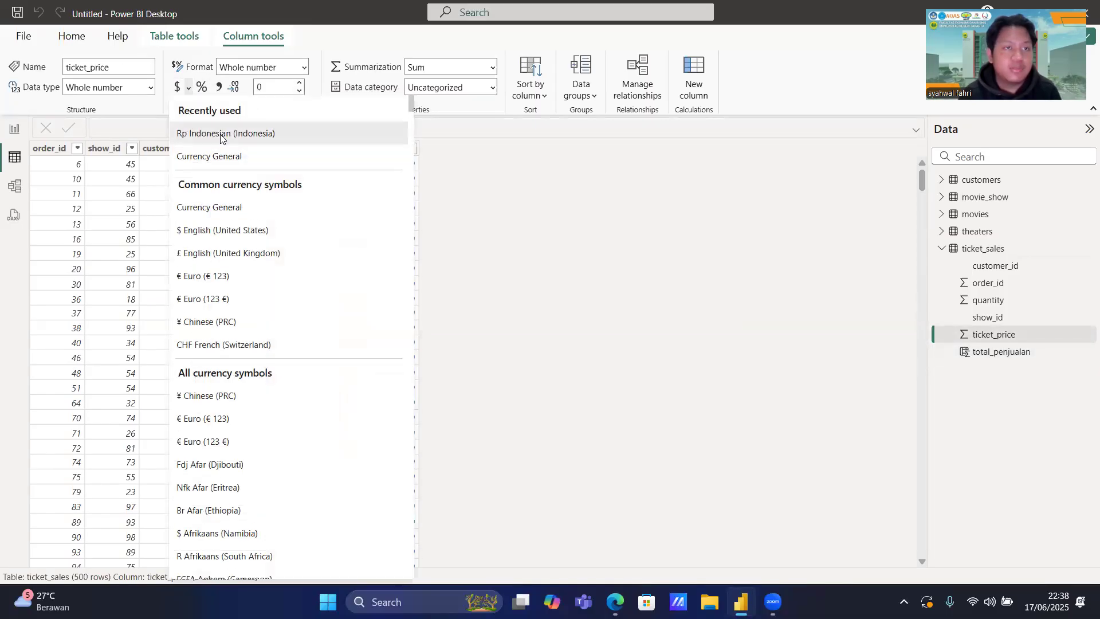
left_click(241, 130)
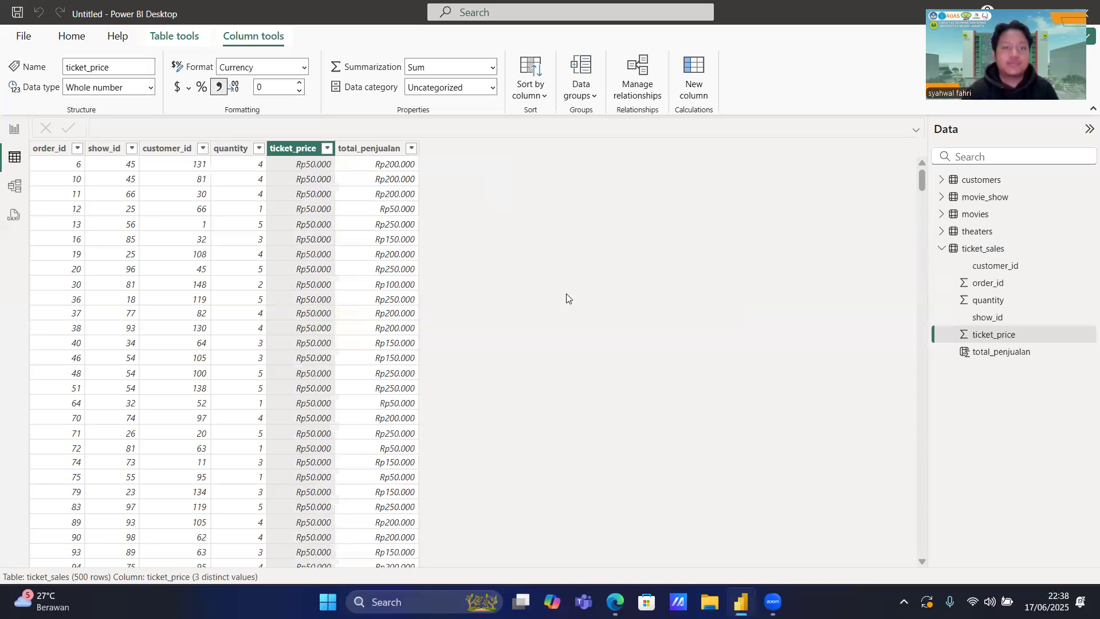
Open the report view, switch to the PDF in Edge and reread the sales manager's request for total revenue per city.
left_click(14, 128)
mouse_move(614, 601)
left_click(616, 551)
scroll(630, 375, "up", 3)
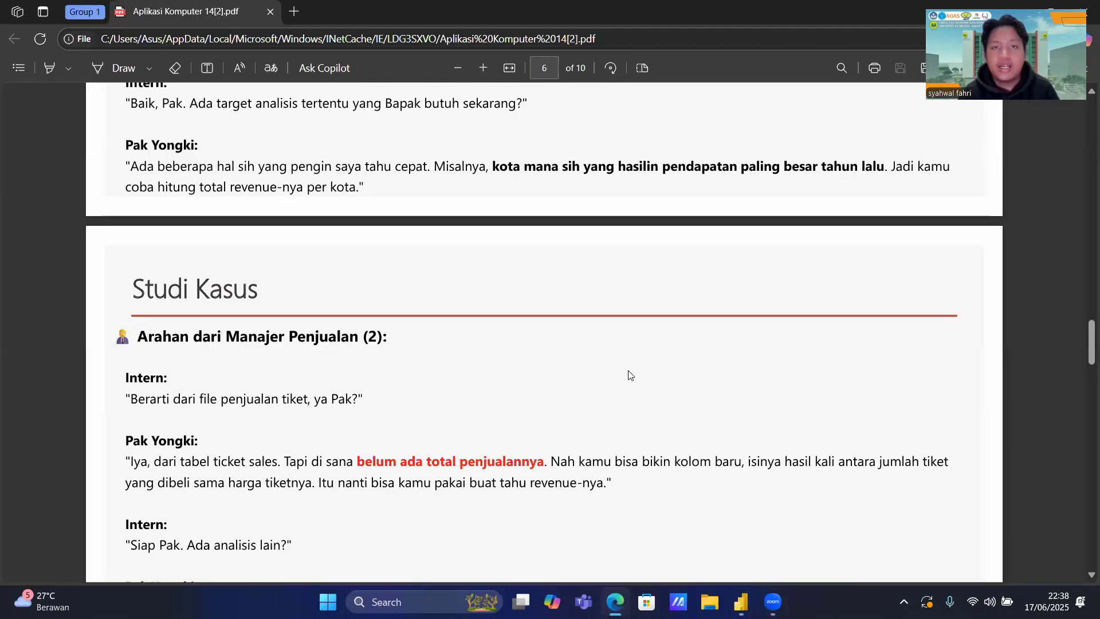
scroll(629, 374, "up", 1)
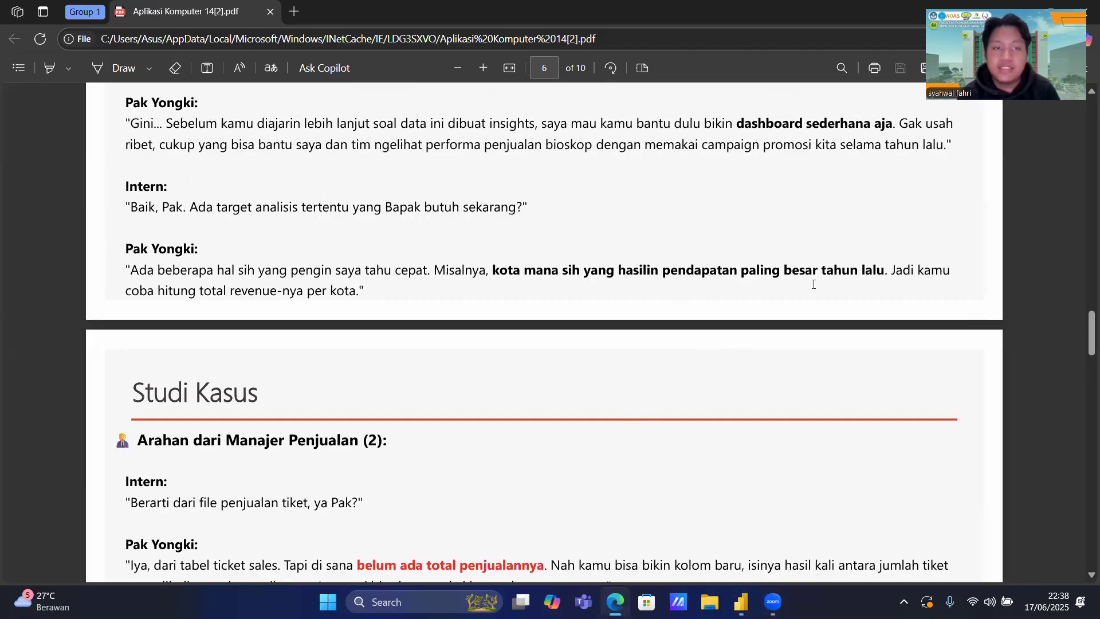
scroll(753, 424, "down", 3)
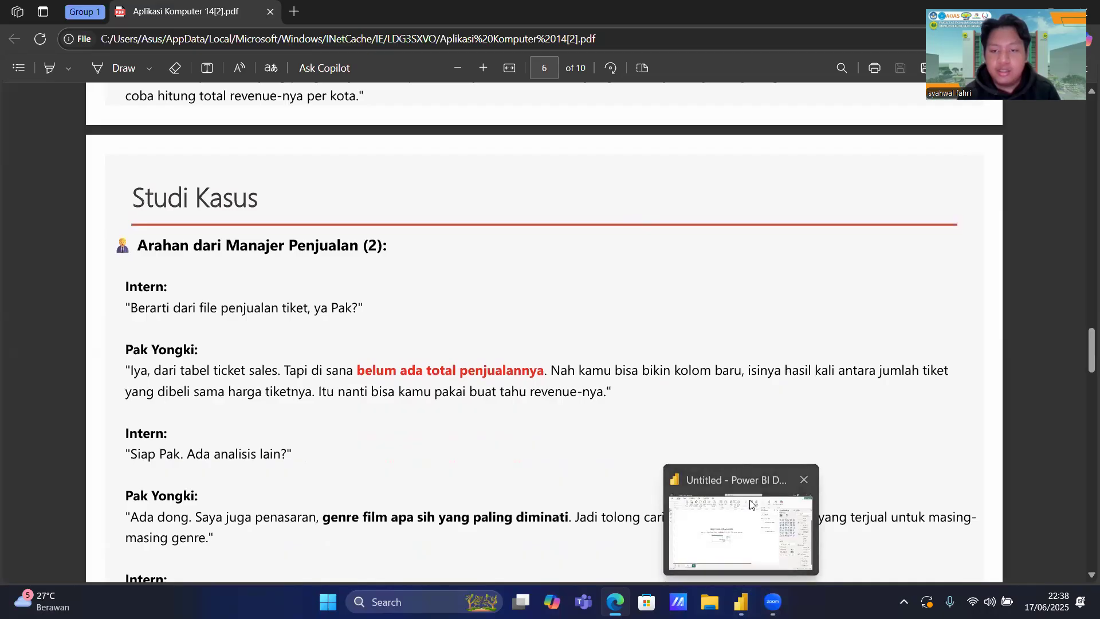
Switch to Power BI Desktop and add a stacked column chart with location_city on the X-axis and total_penjualan on the Y-axis.
left_click(725, 528)
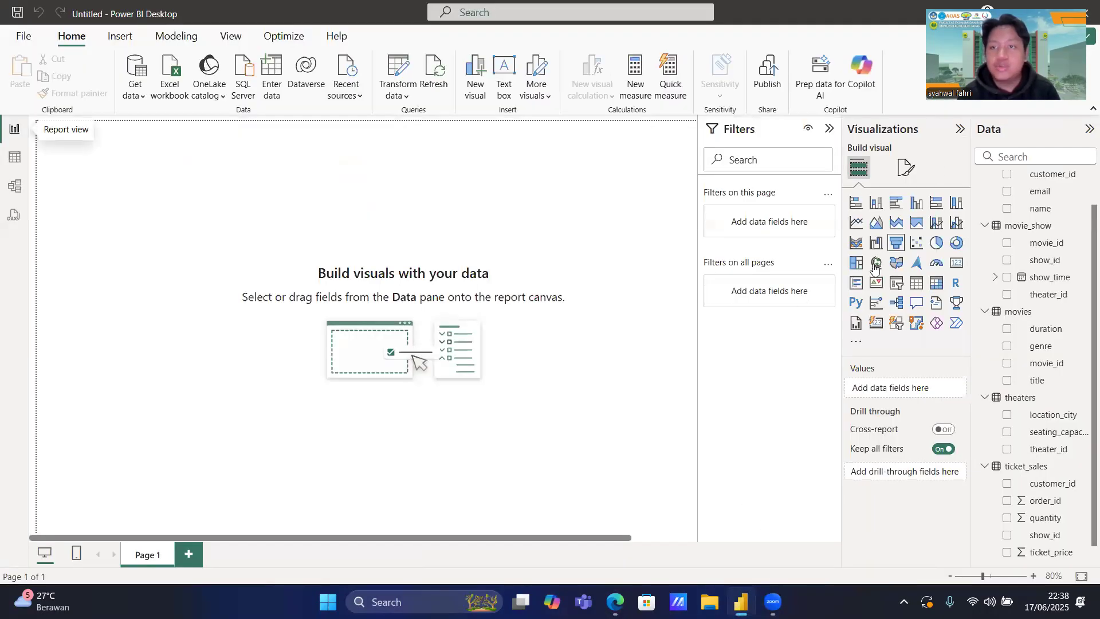
left_click(875, 204)
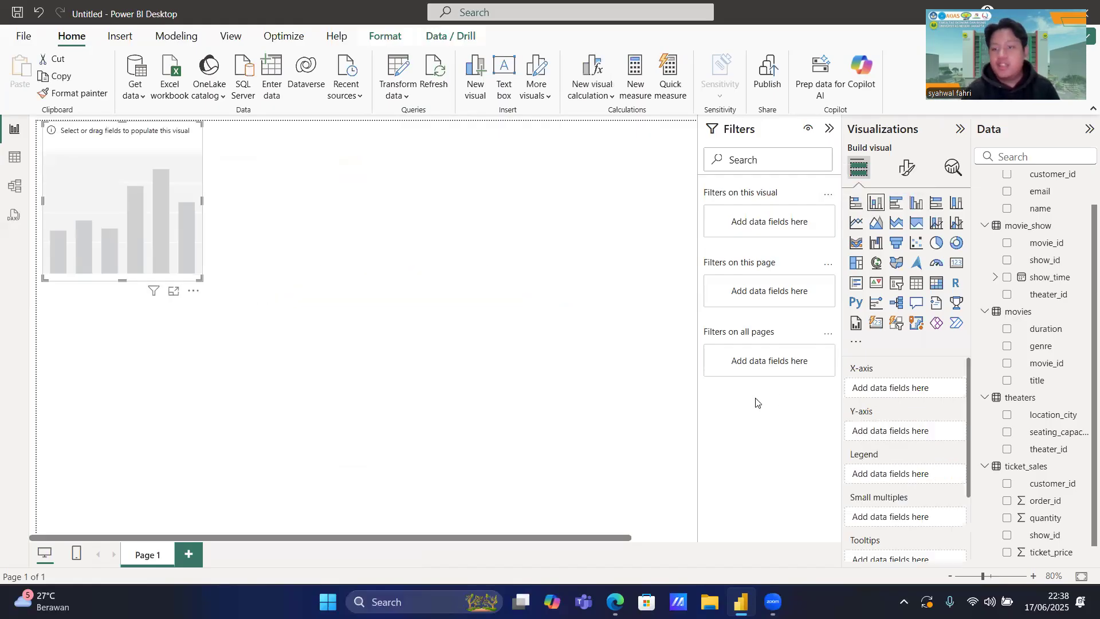
scroll(1043, 304, "up", 2)
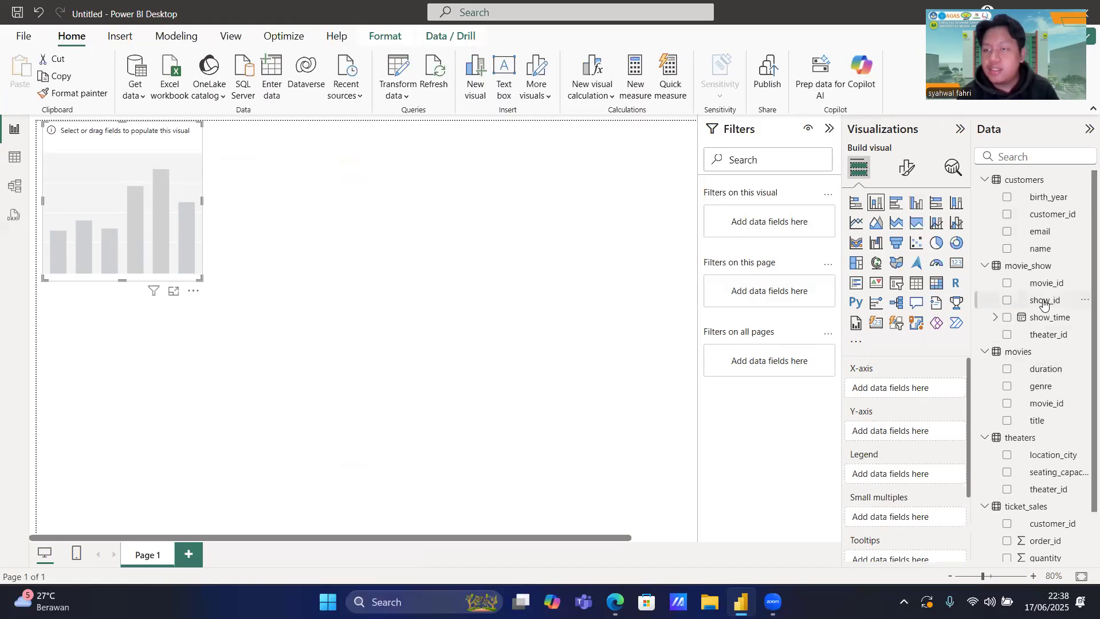
scroll(1044, 305, "down", 2)
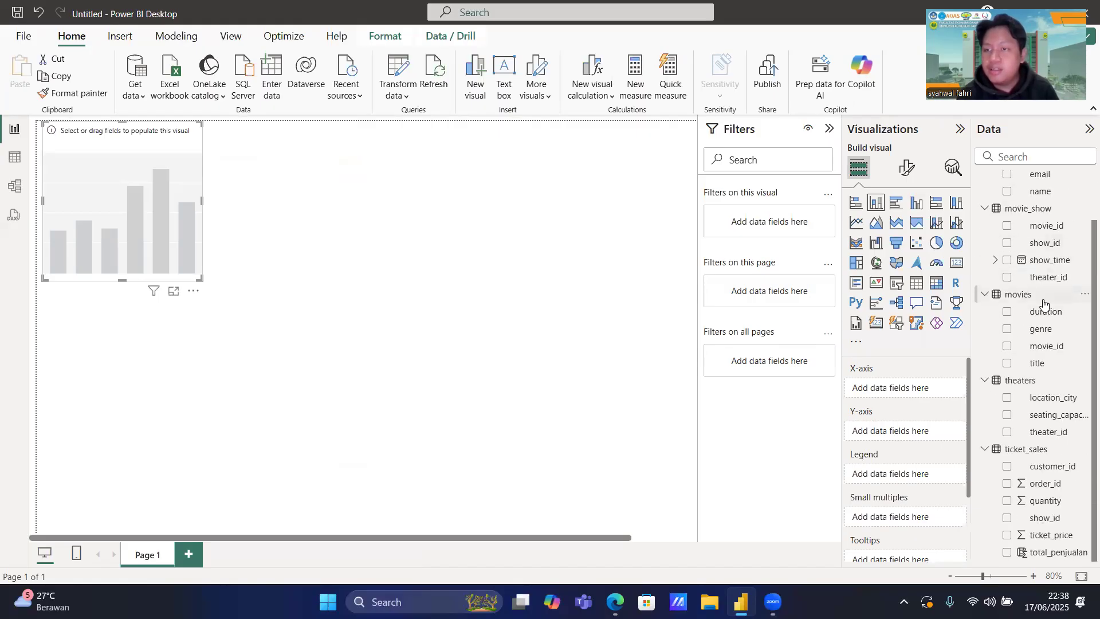
left_click_drag(1025, 397, 920, 384)
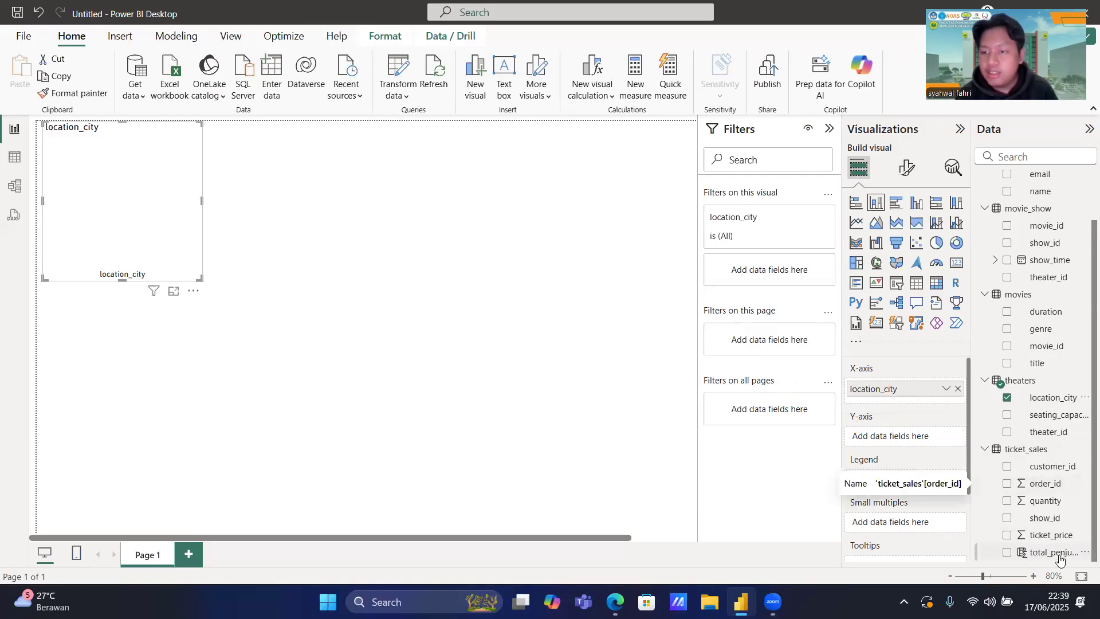
left_click_drag(1054, 551, 923, 437)
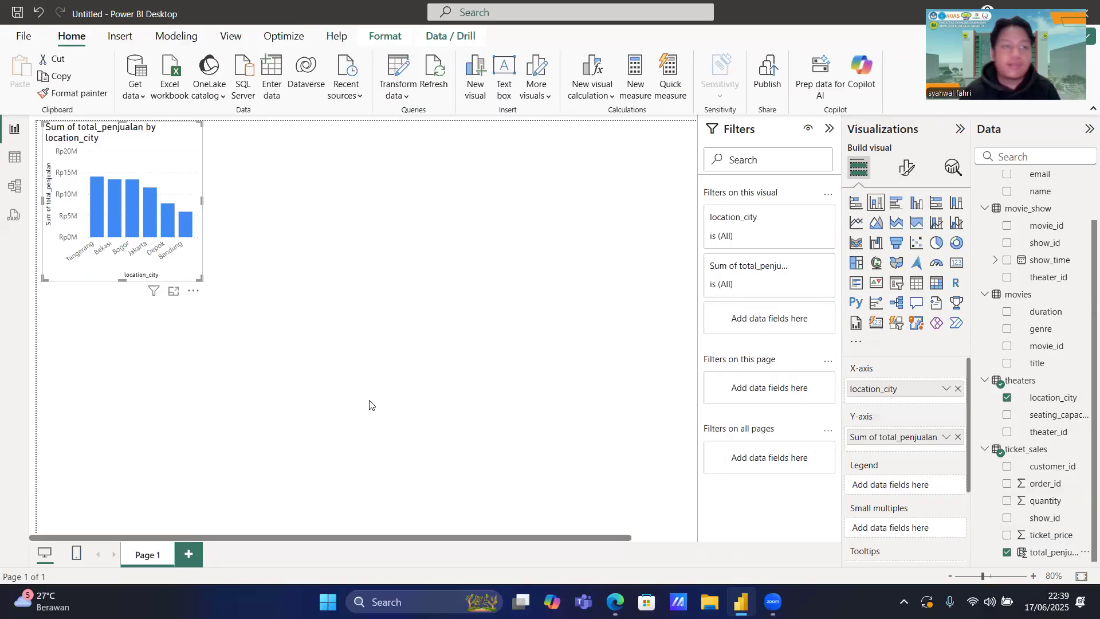
Widen the sales-by-city column chart and inspect the totals of its city columns.
left_click(203, 203)
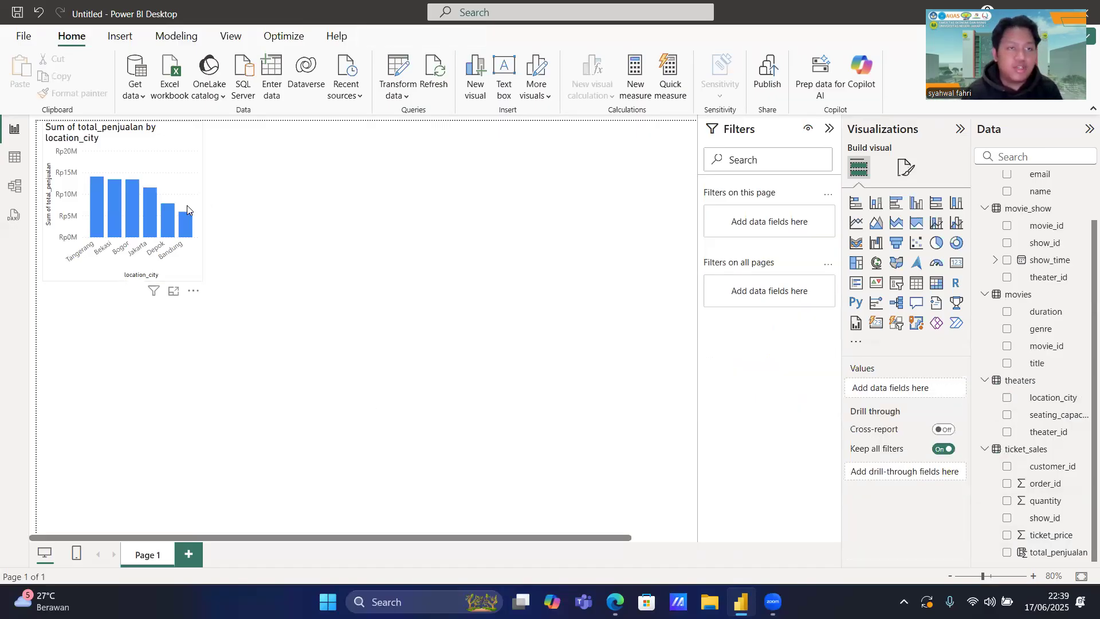
left_click(187, 205)
left_click_drag(200, 200, 283, 199)
left_click(340, 197)
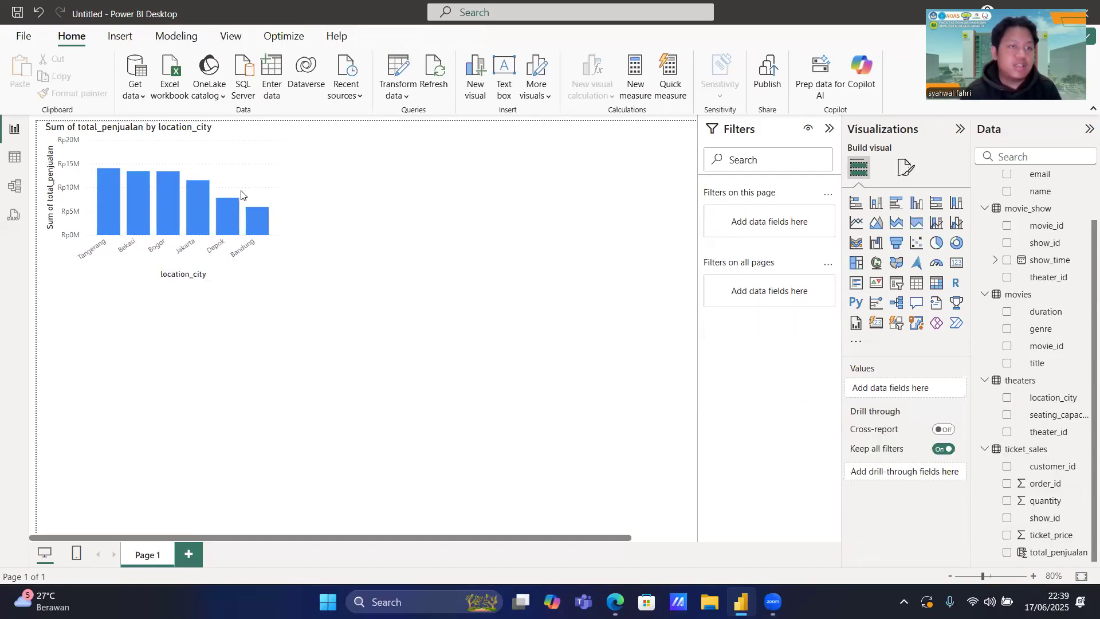
mouse_move(103, 211)
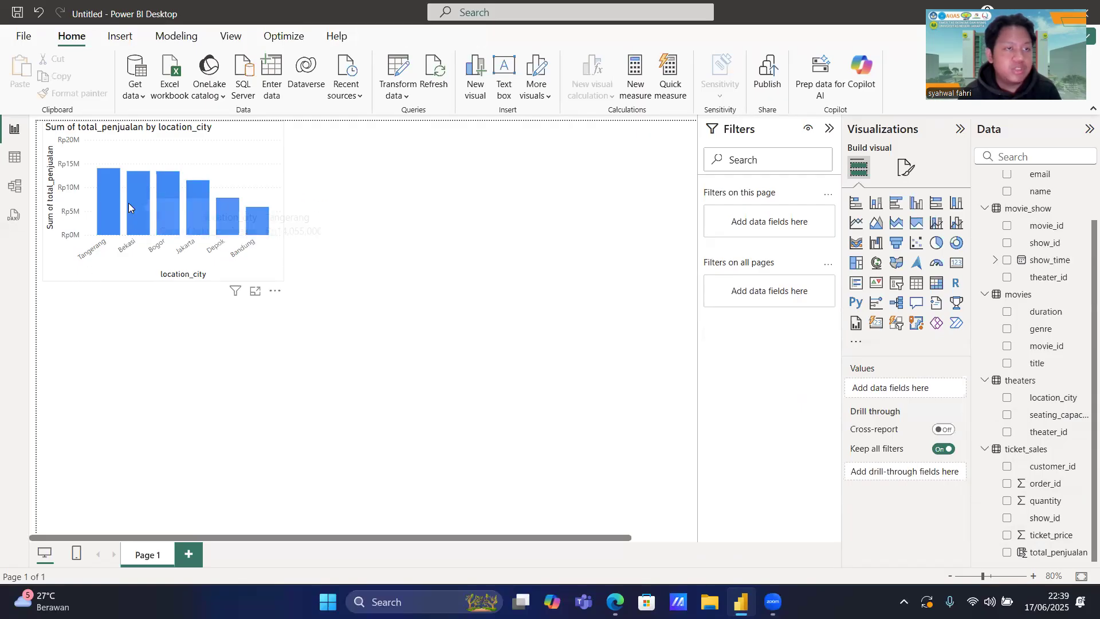
mouse_move(177, 195)
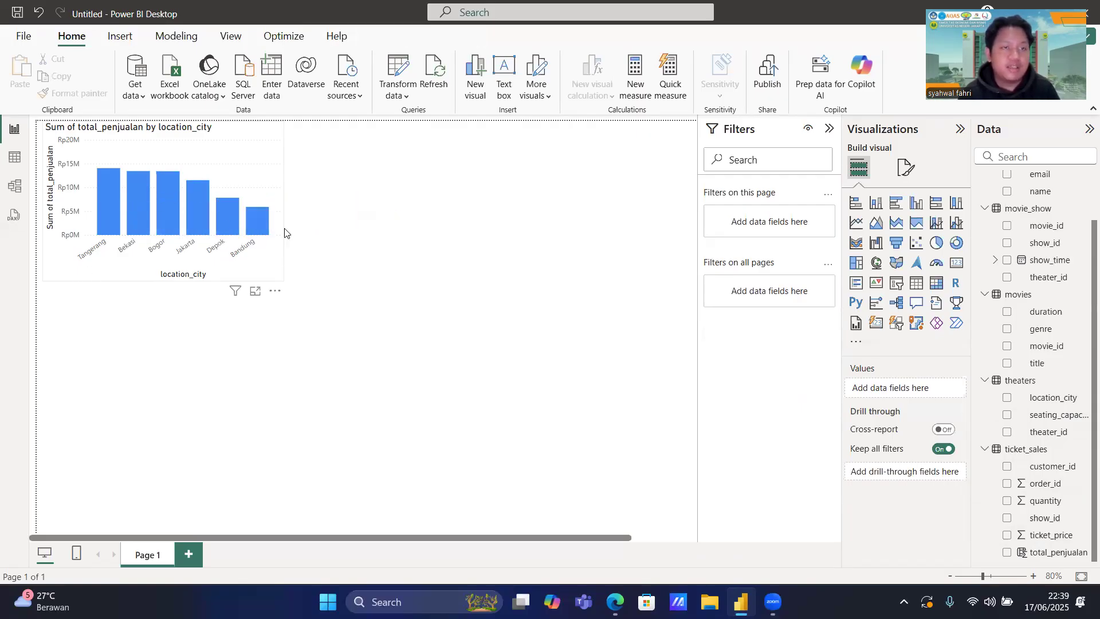
mouse_move(263, 219)
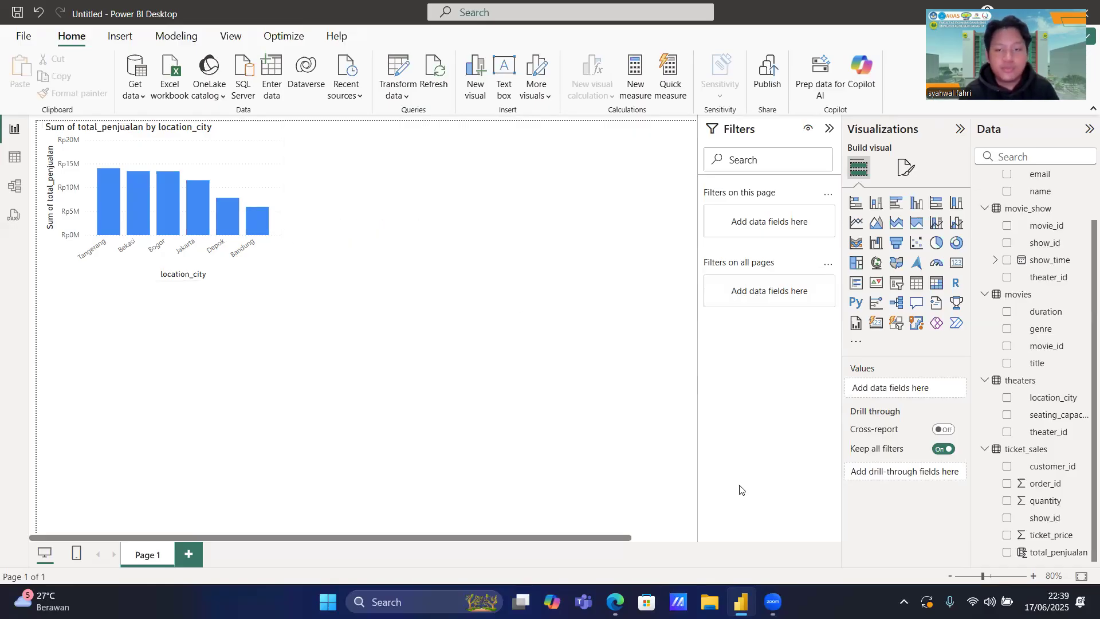
Switch to the PDF in Edge and read the sales manager's request about the number of tickets sold per film genre.
mouse_move(615, 602)
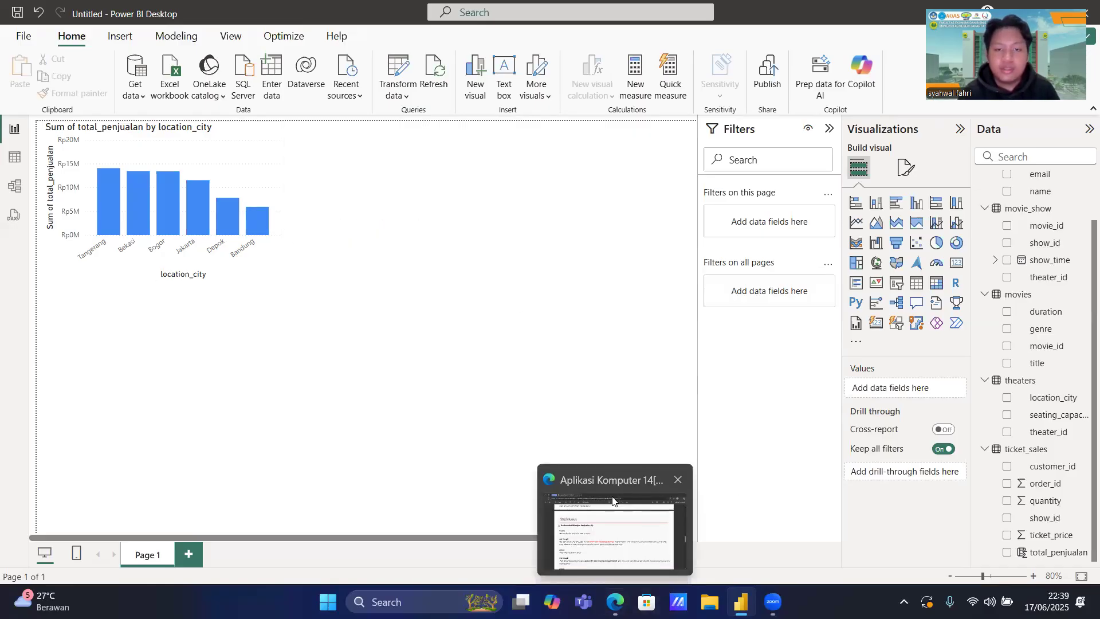
left_click(613, 501)
scroll(613, 501, "down", 3)
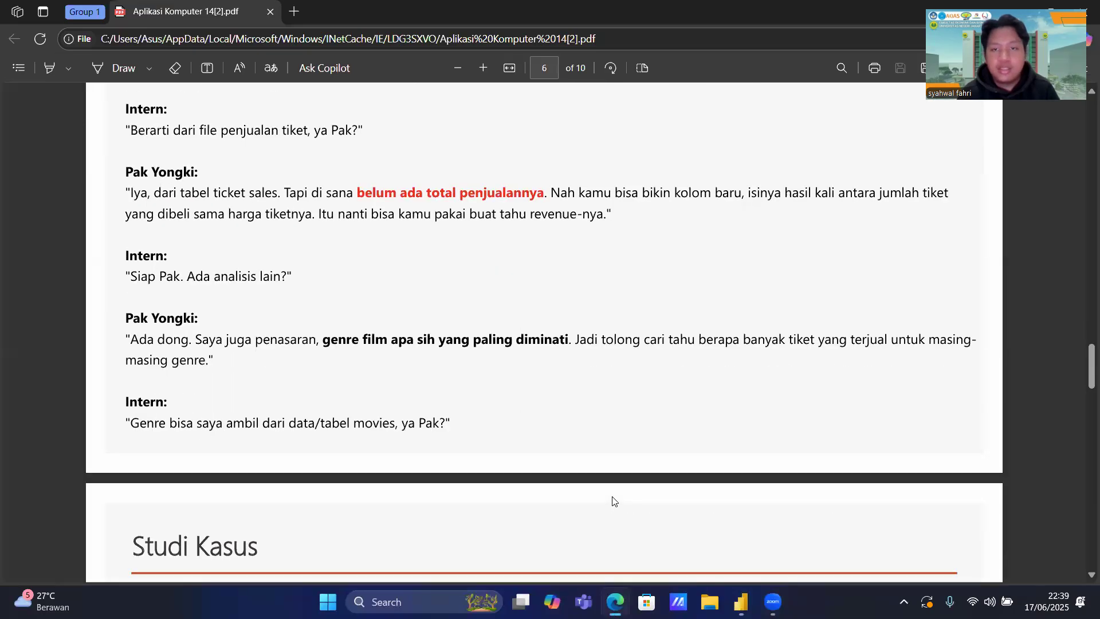
scroll(613, 501, "down", 2)
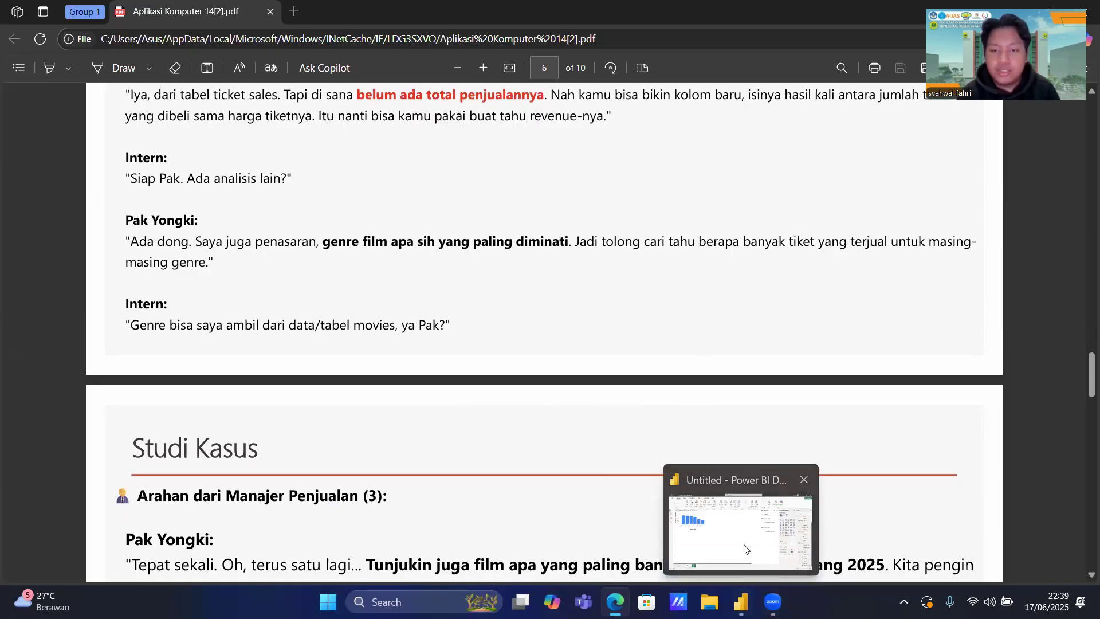
Switch to Power BI Desktop, add an empty pie chart and place it beside the column chart.
left_click(741, 601)
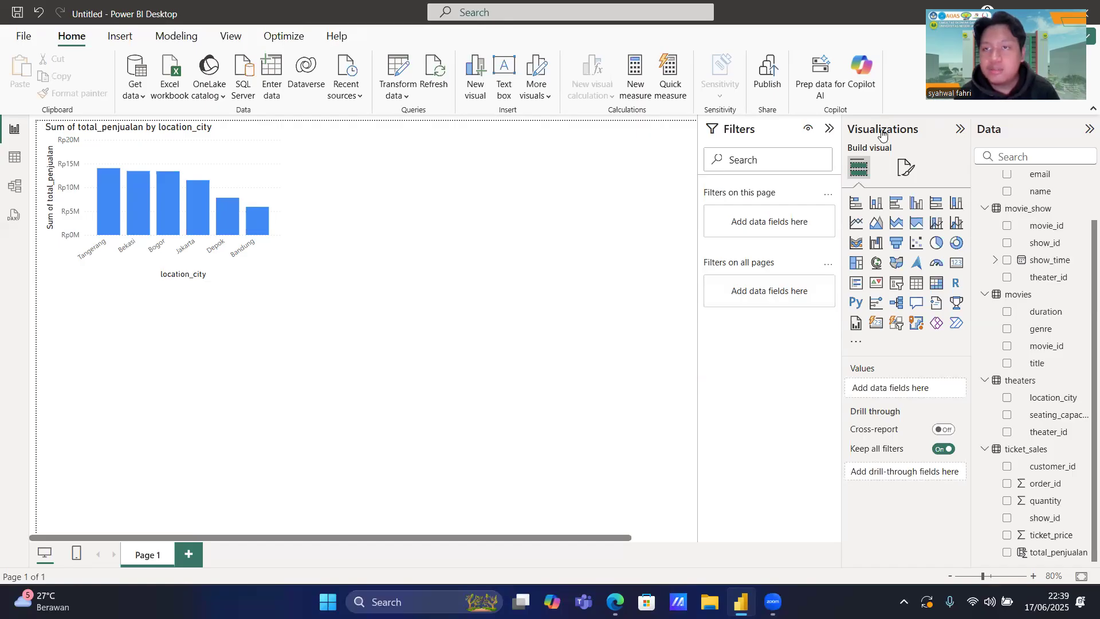
left_click(935, 243)
left_click_drag(175, 393, 442, 225)
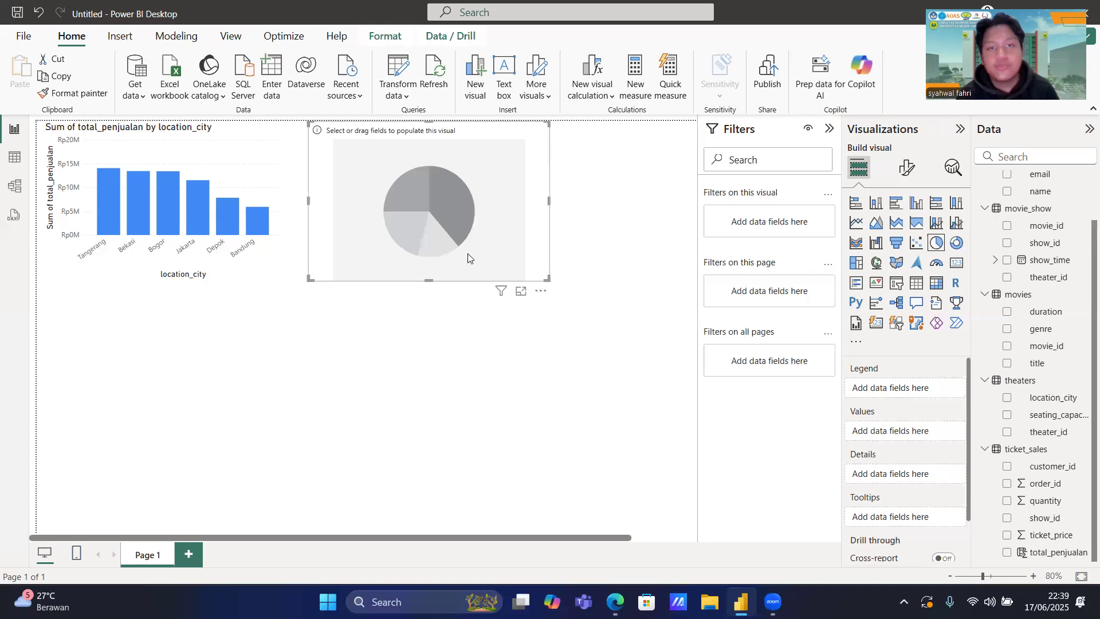
left_click(491, 362)
left_click(490, 207)
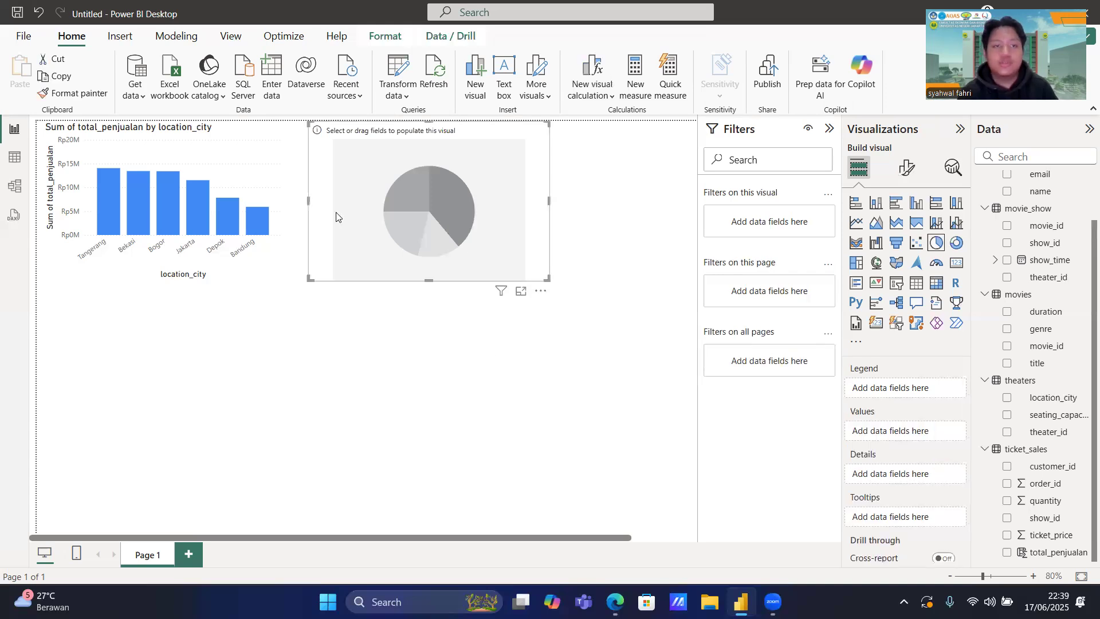
Narrow the sales-by-city column chart and move the pie chart flush against its edge.
left_click(260, 221)
left_click(267, 219)
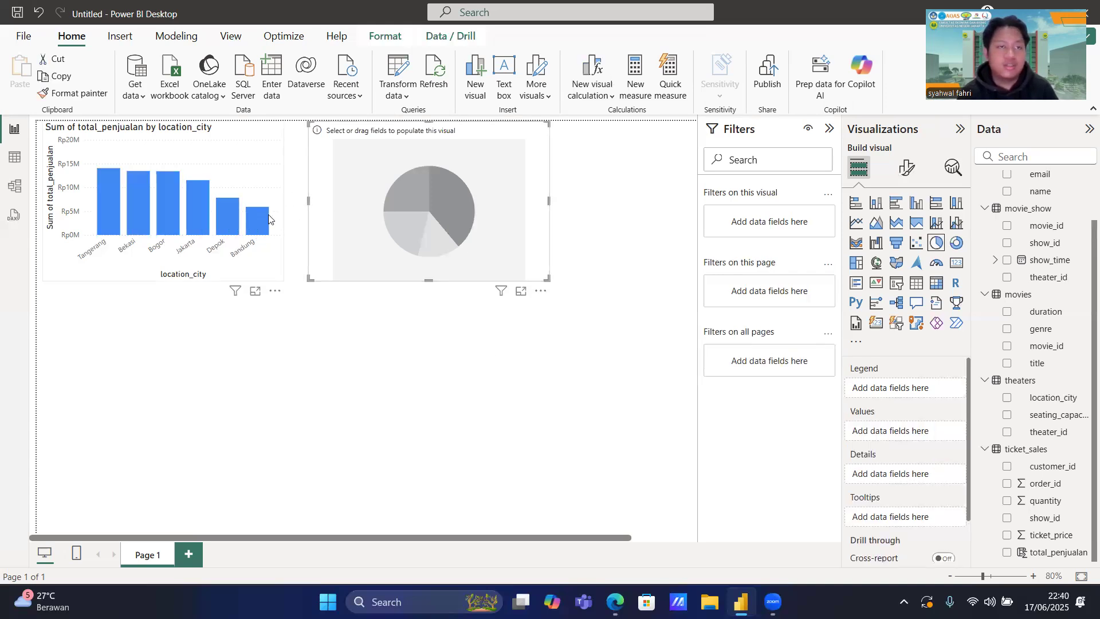
left_click(273, 171)
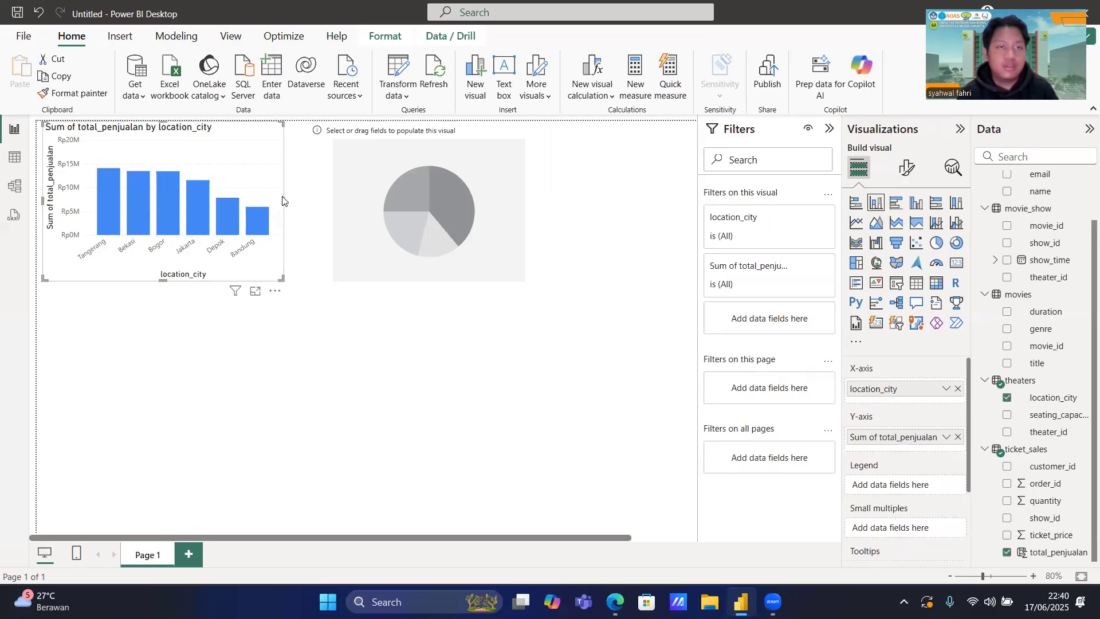
left_click_drag(284, 201, 236, 202)
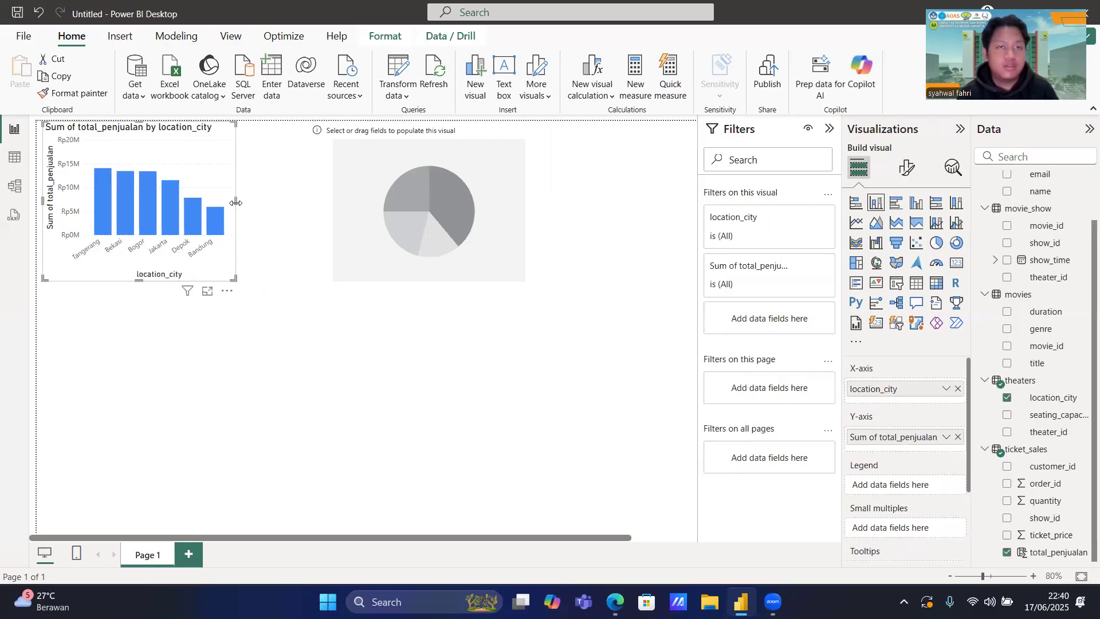
left_click_drag(385, 199, 315, 200)
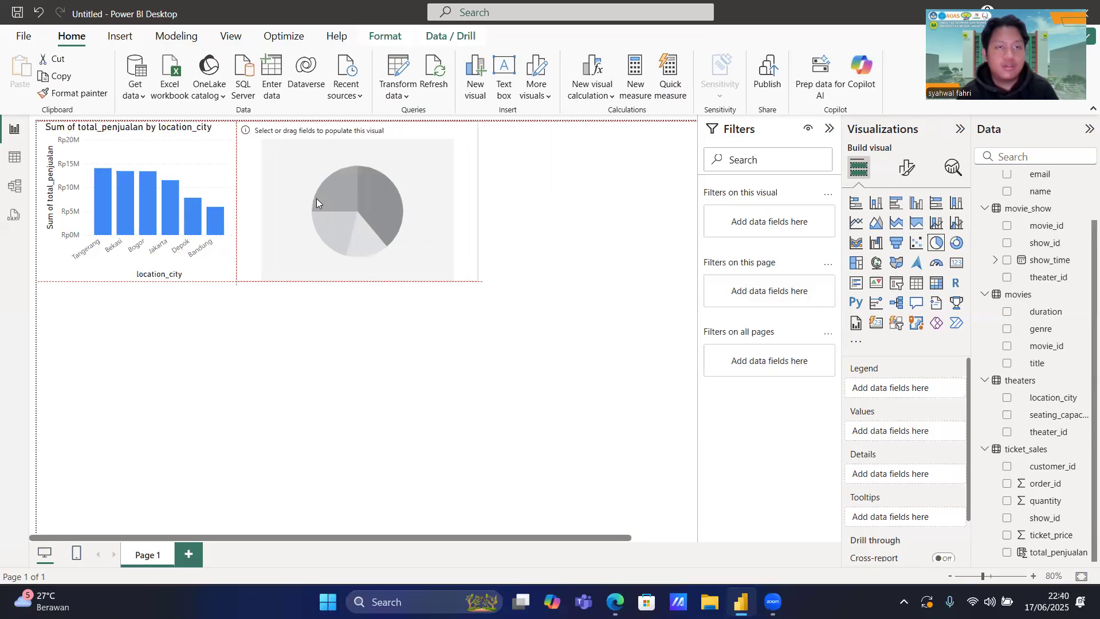
left_click(554, 202)
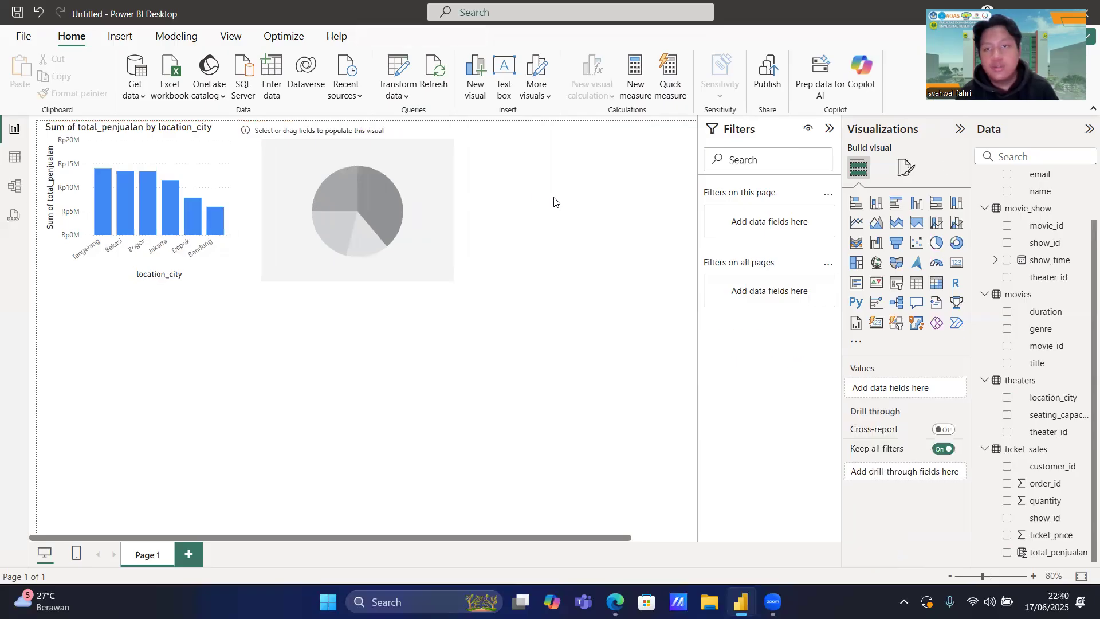
Fill the pie chart with genre from movies as the legend and quantity from ticket_sales as the values.
left_click(382, 196)
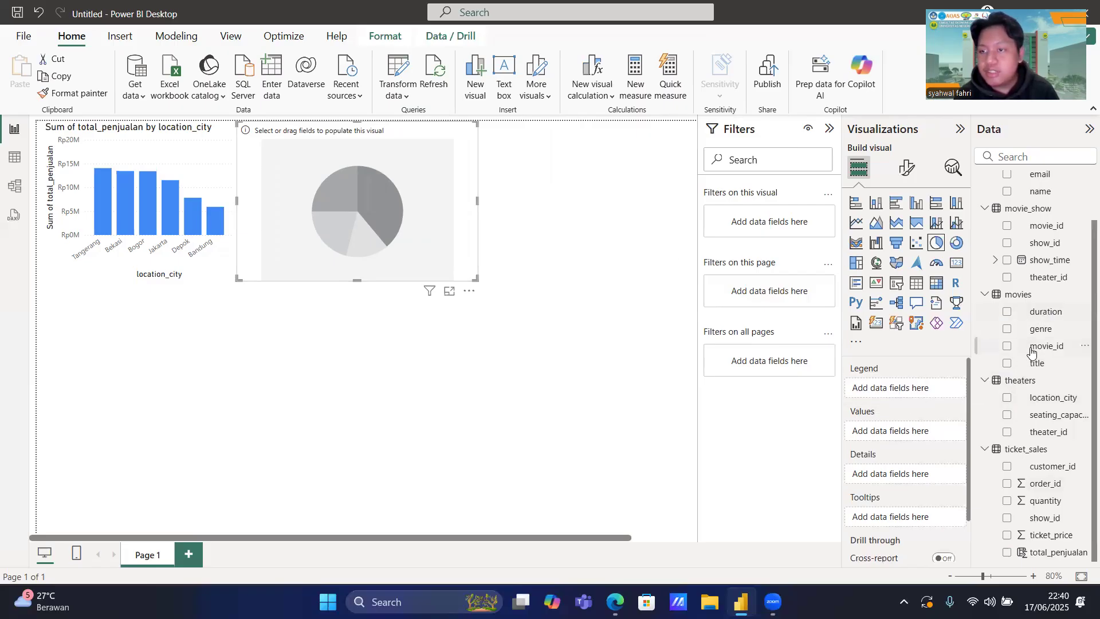
left_click_drag(1040, 334, 901, 390)
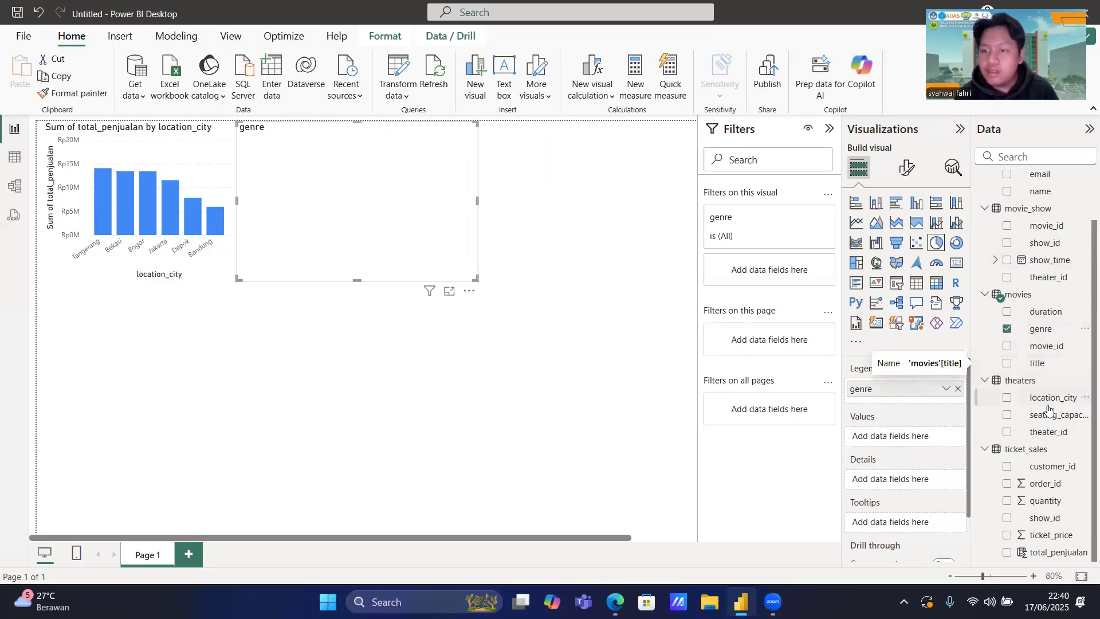
left_click_drag(1041, 504, 917, 437)
left_click(530, 305)
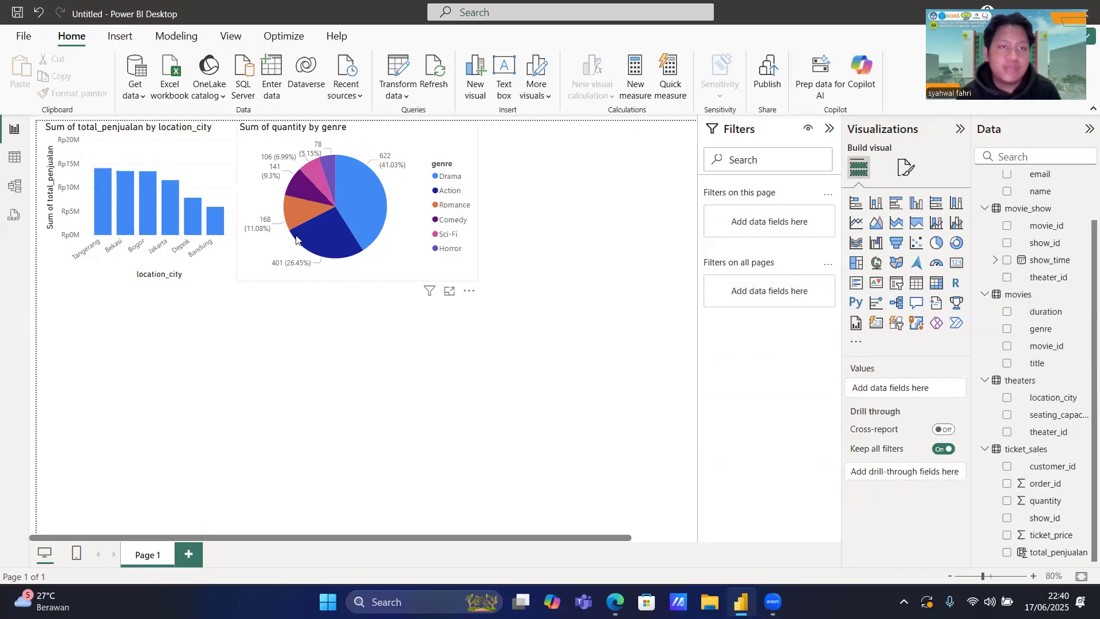
mouse_move(325, 166)
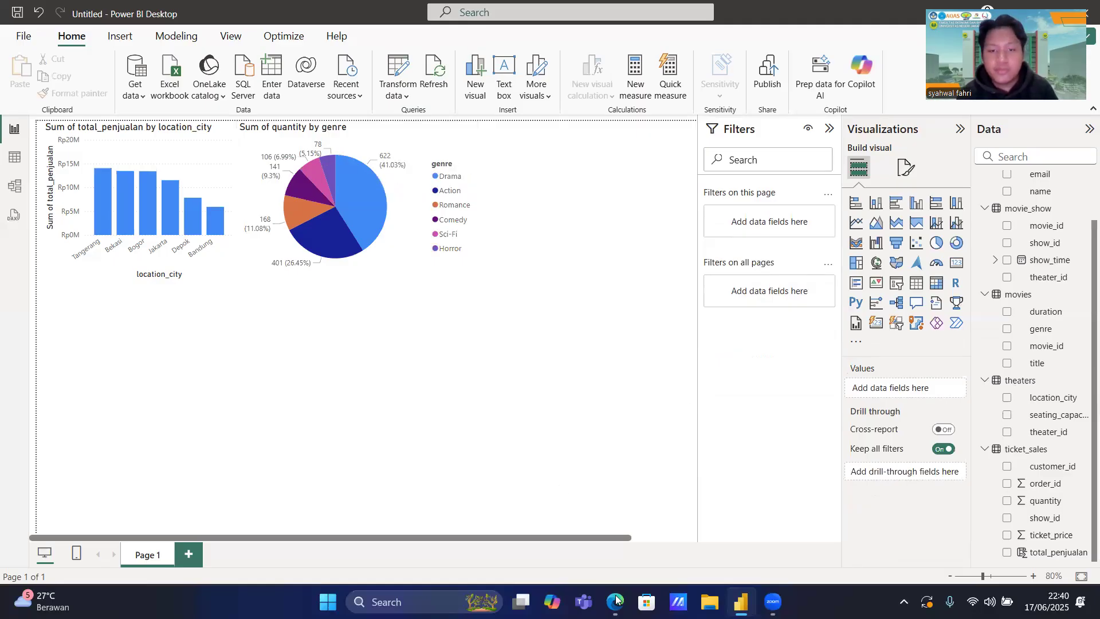
Switch to the PDF in Edge and read the sales manager's request about the most-watched film of 2025.
mouse_move(616, 600)
left_click(609, 525)
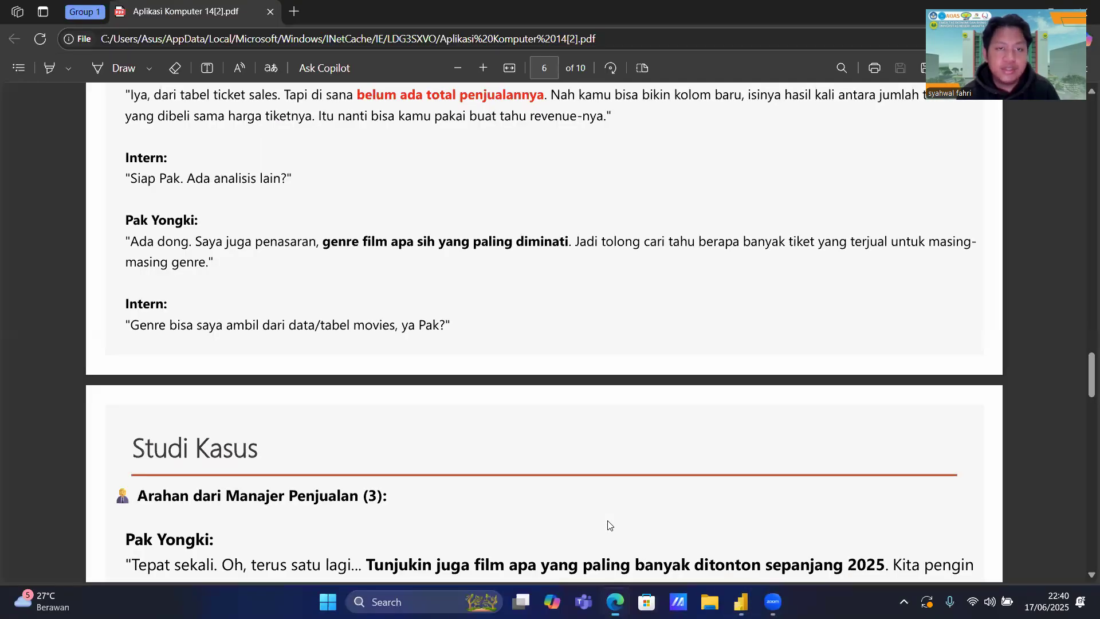
scroll(609, 525, "down", 4)
scroll(609, 525, "down", 1)
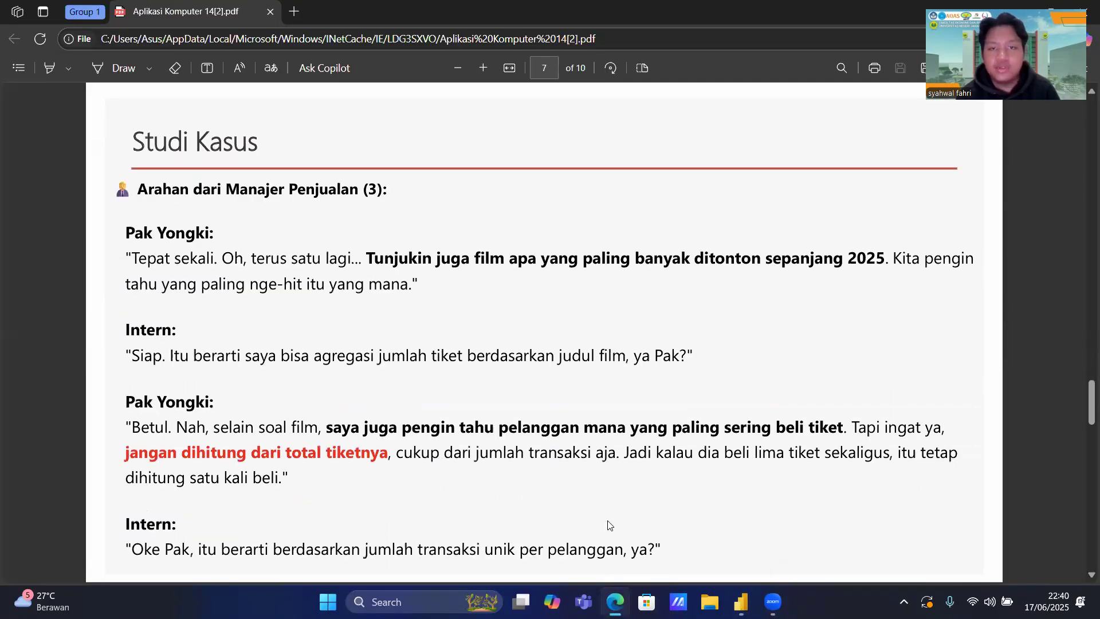
scroll(609, 525, "down", 1)
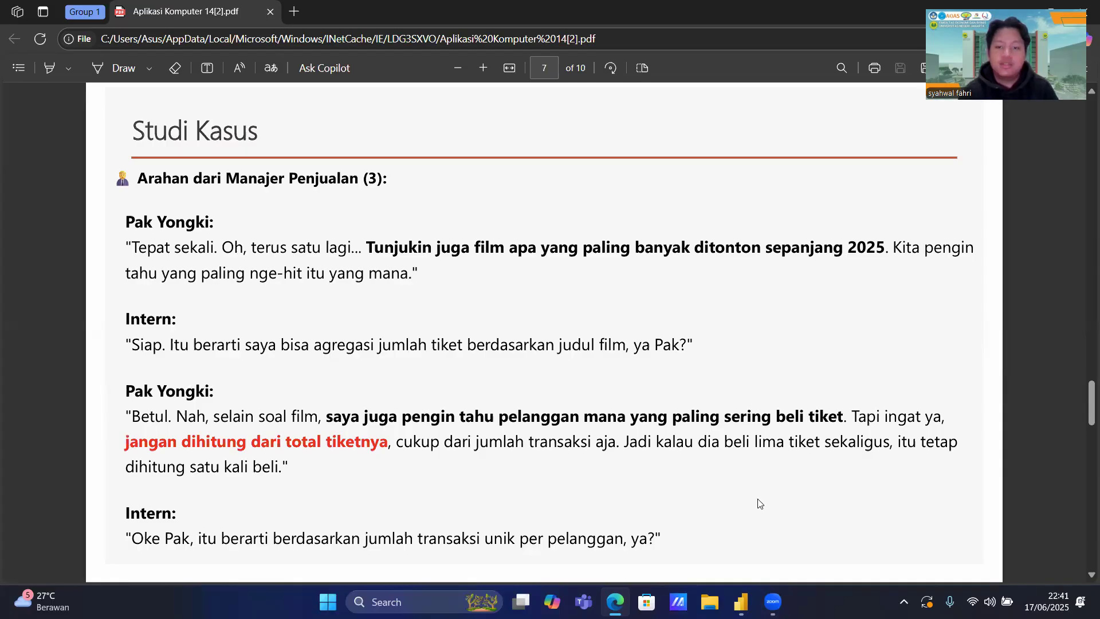
Switch to Power BI Desktop and add a matrix with title from movies as rows and quantity from ticket_sales as values.
mouse_move(741, 601)
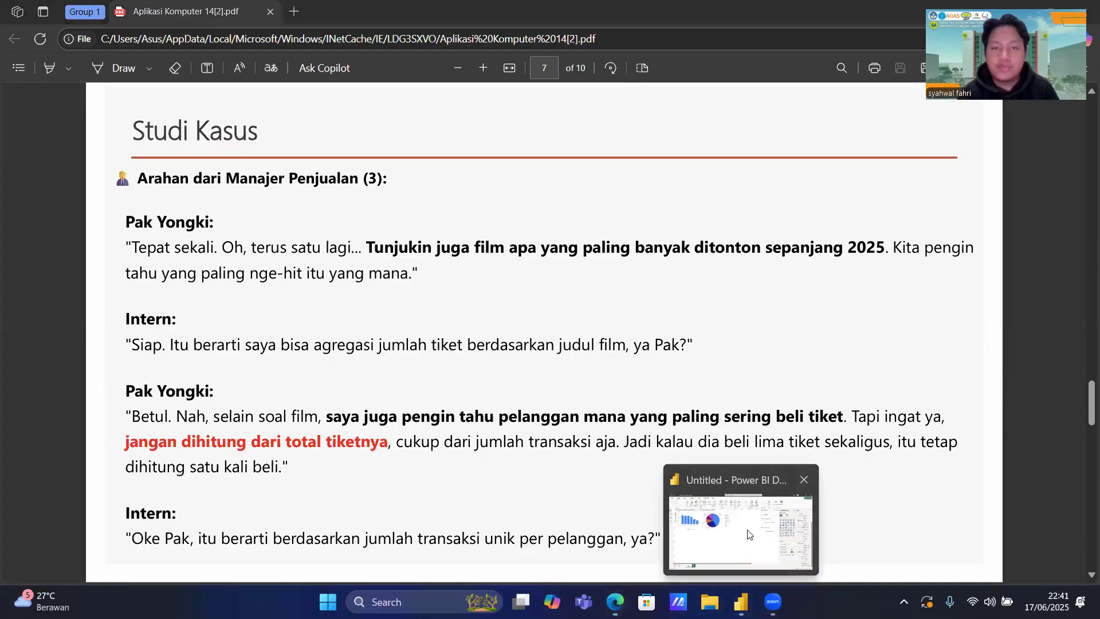
left_click(748, 534)
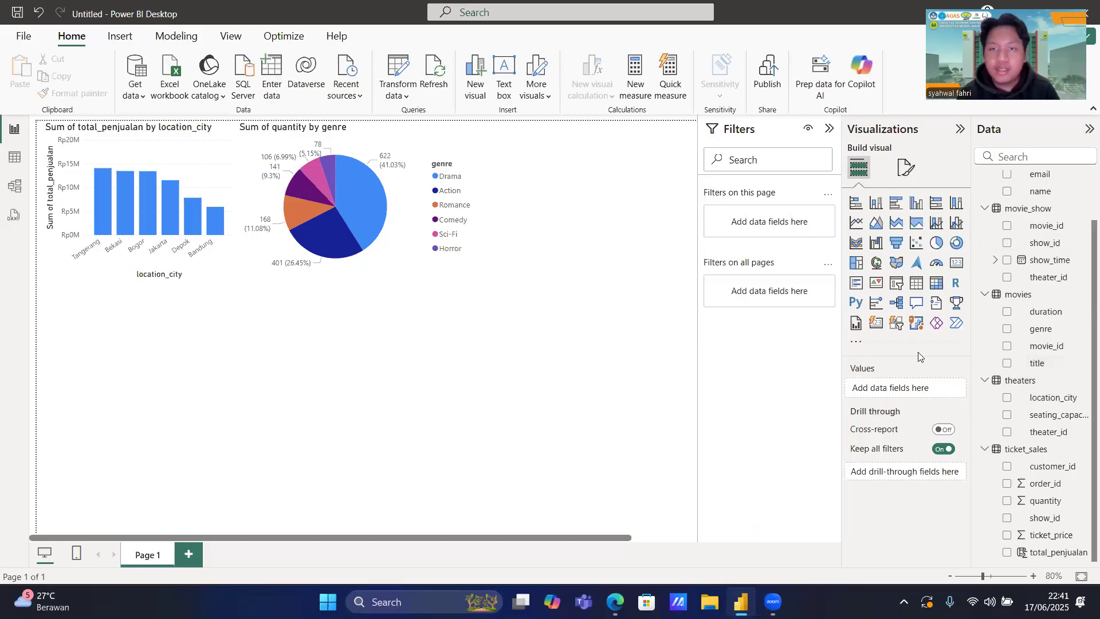
left_click(937, 286)
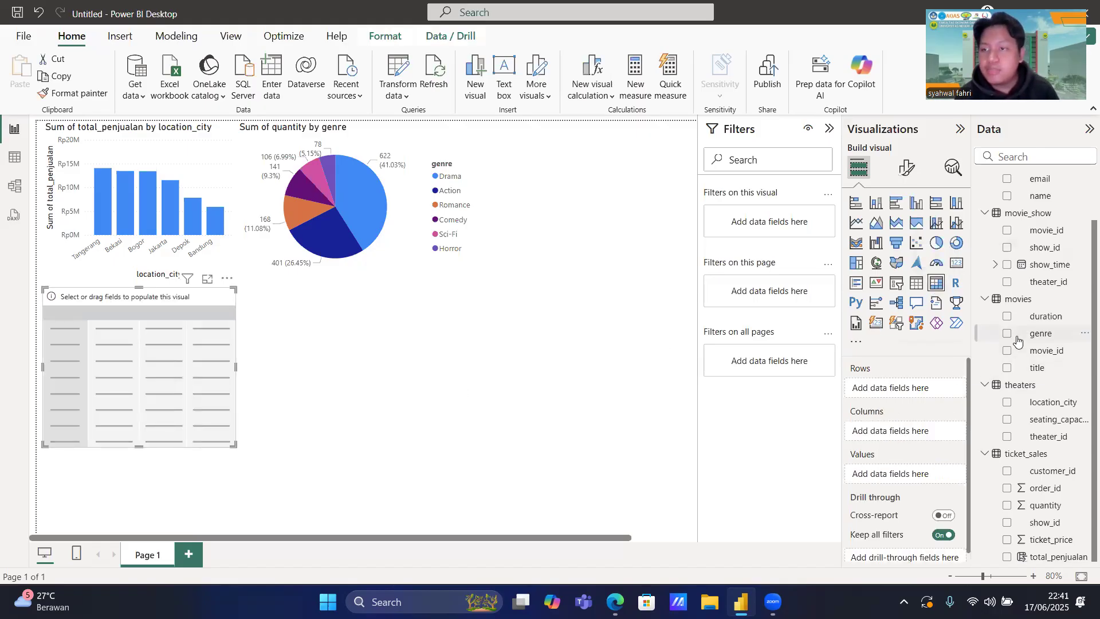
scroll(1017, 340, "up", 1)
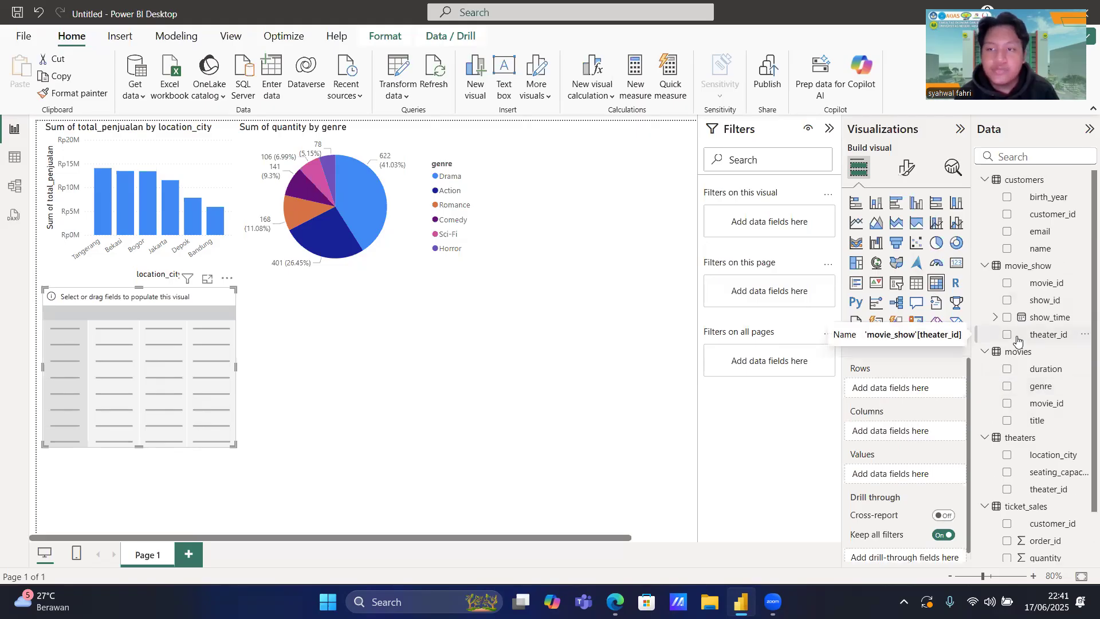
scroll(1047, 389, "down", 1)
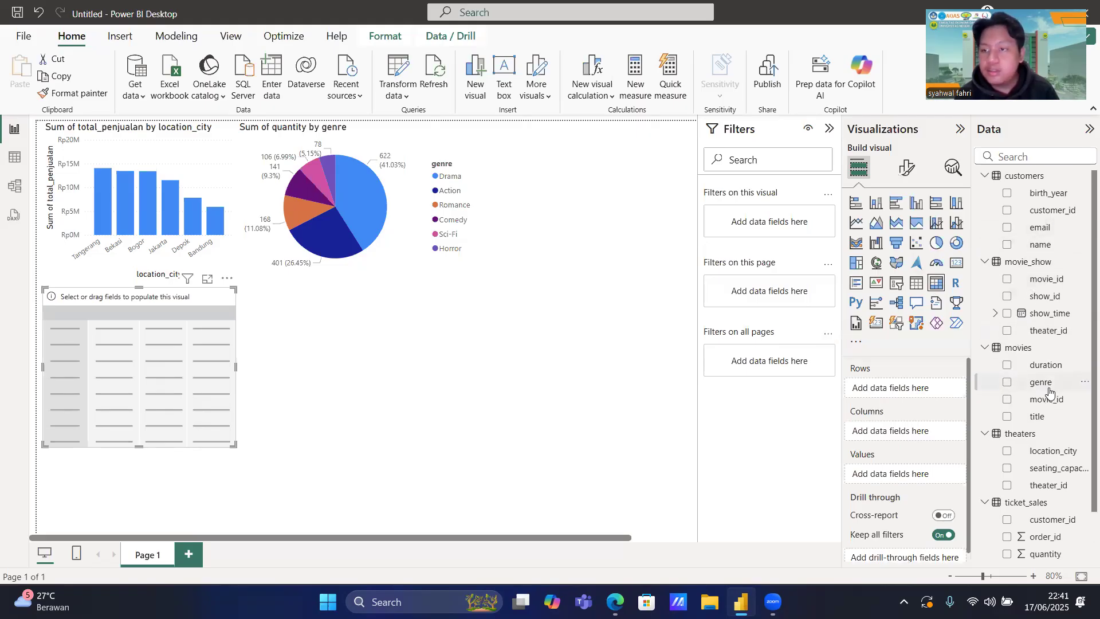
left_click_drag(1036, 409, 906, 386)
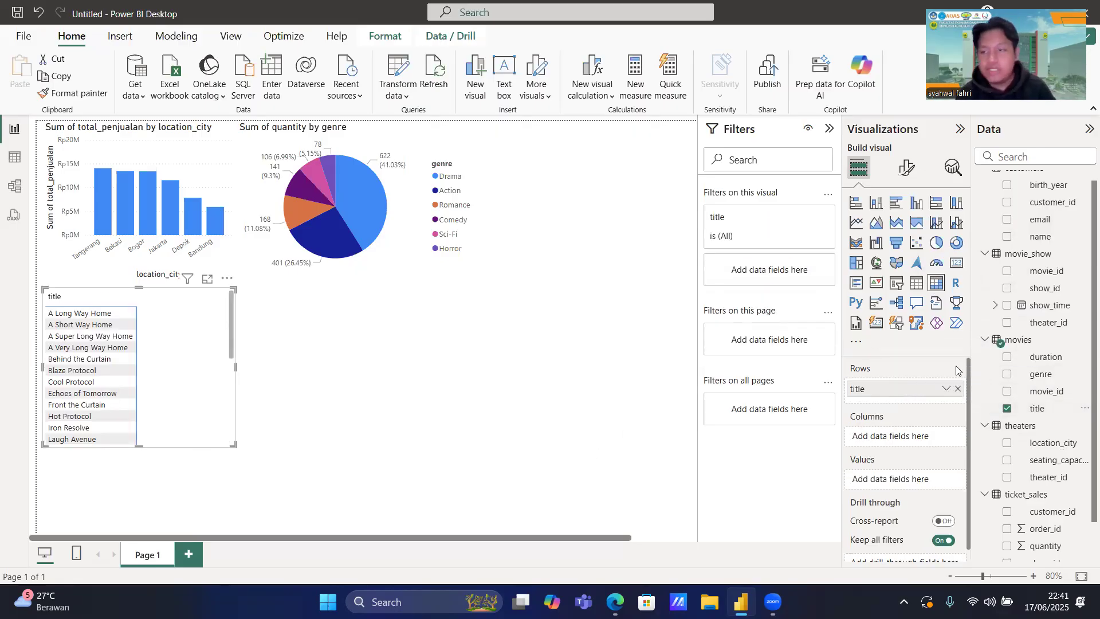
scroll(1025, 415, "down", 2)
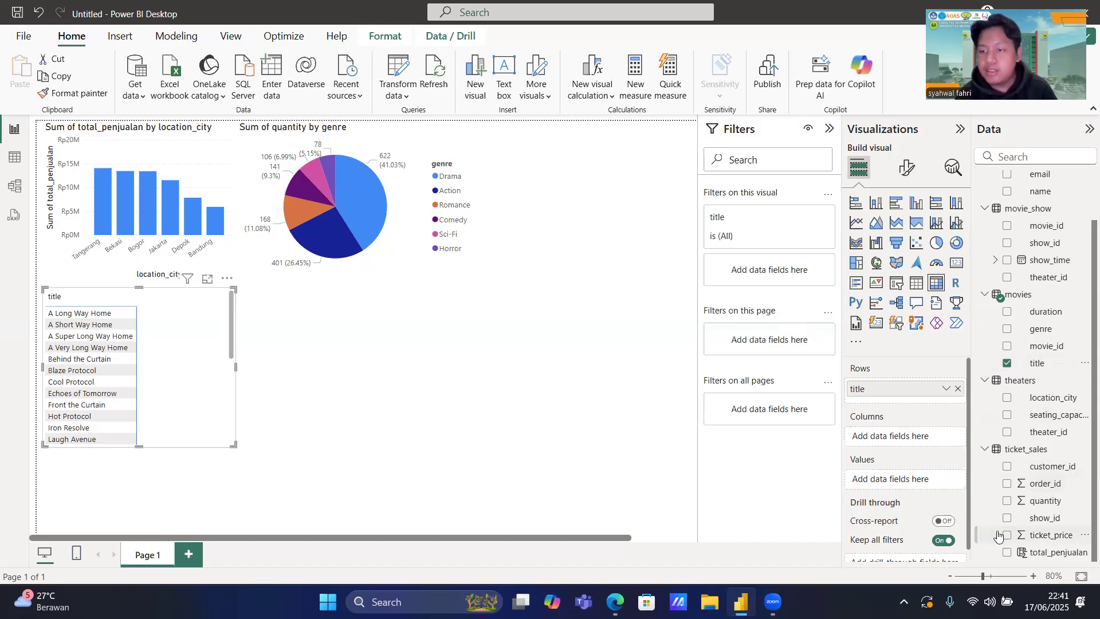
left_click_drag(1036, 507, 908, 487)
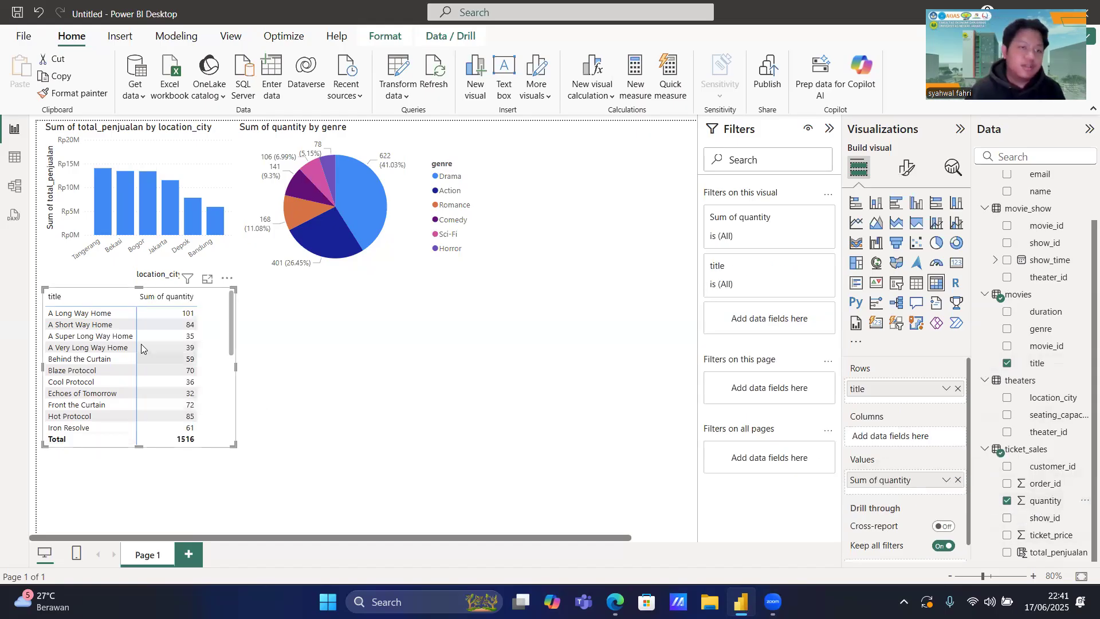
left_click(242, 338)
left_click(152, 331)
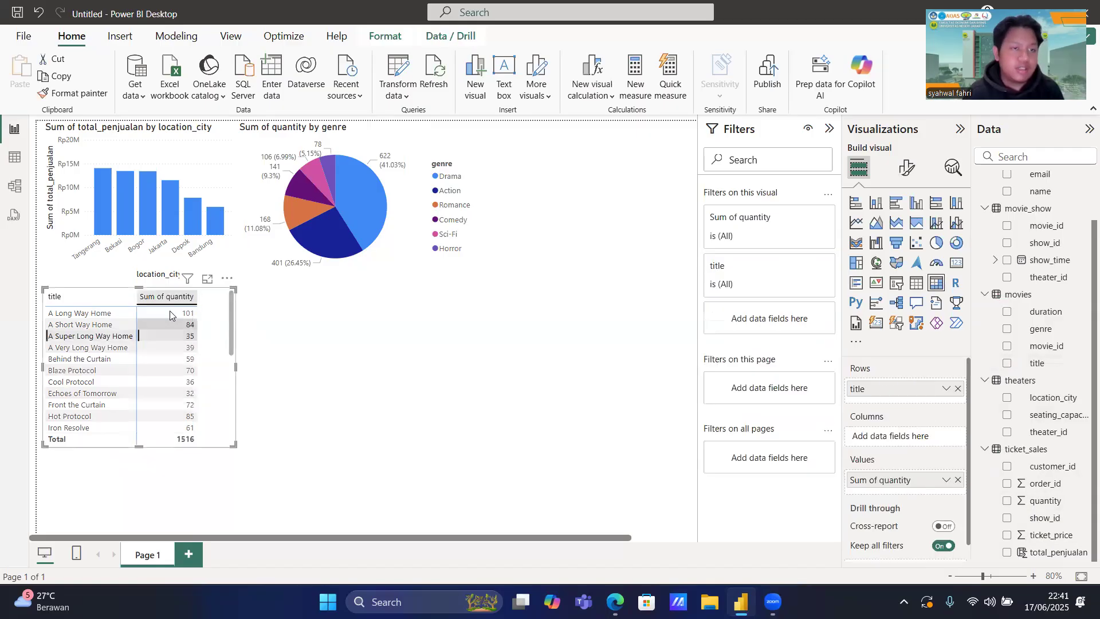
left_click(123, 335)
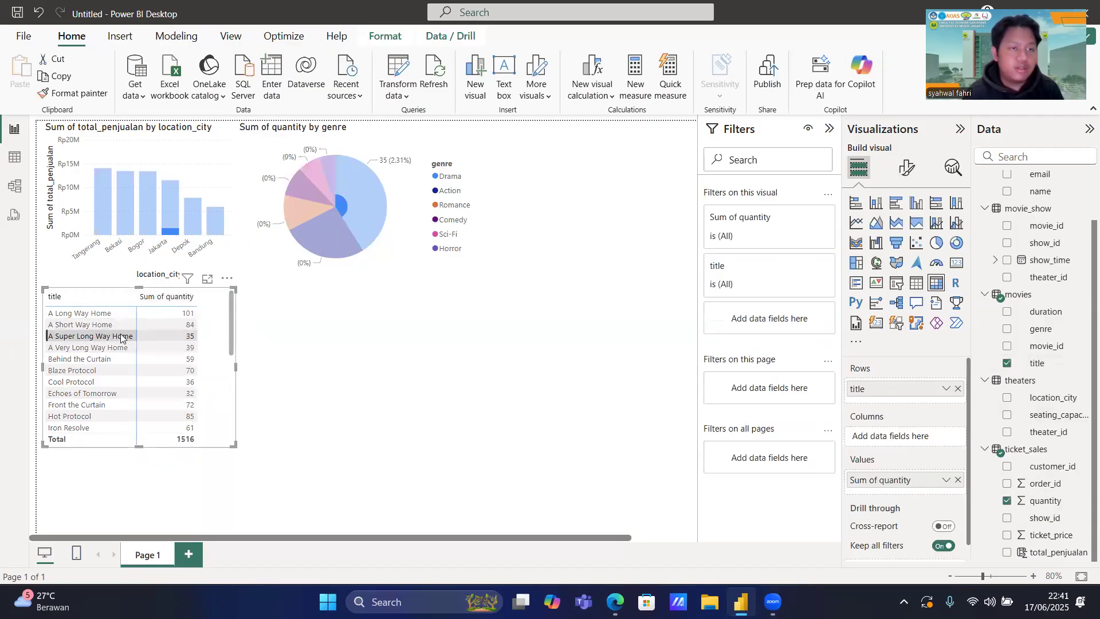
left_click(310, 351)
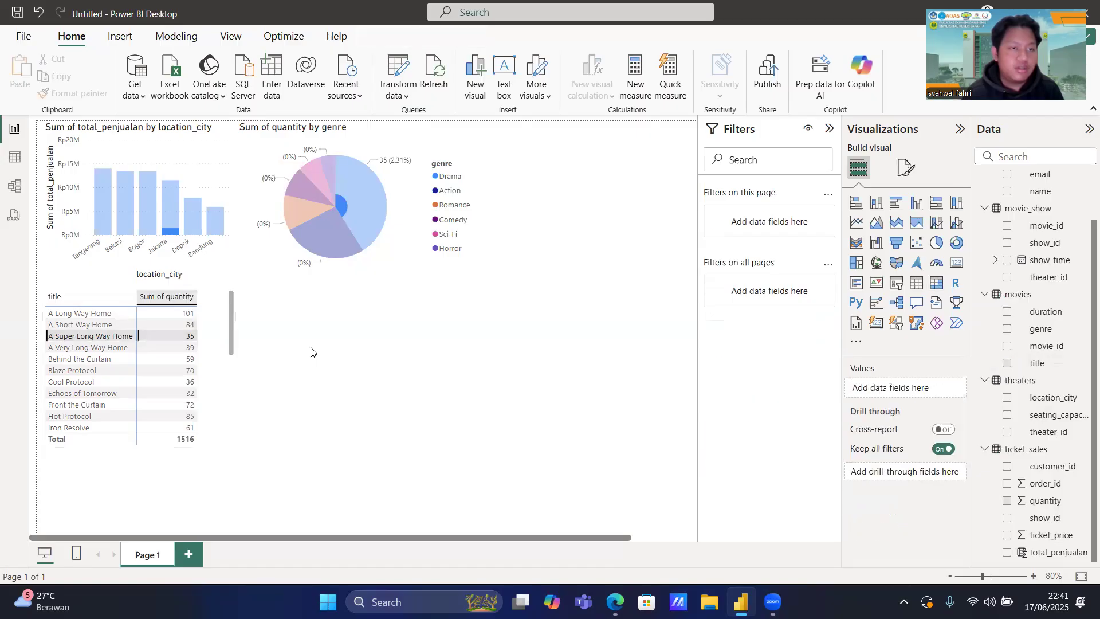
left_click(176, 339)
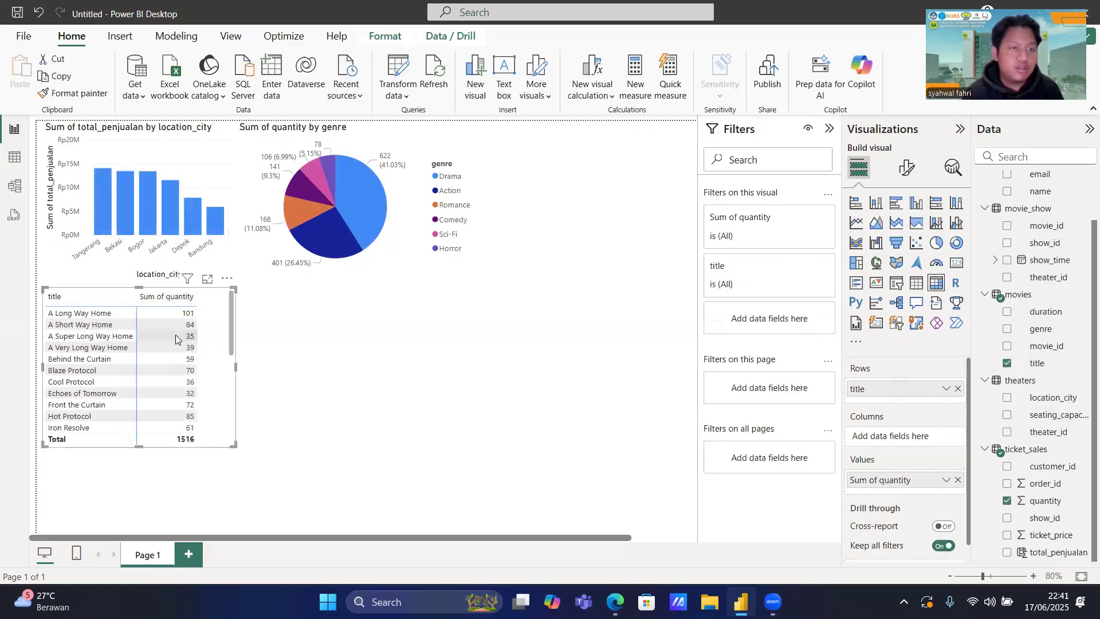
Narrow the film title matrix, extend it downward and sort it by Sum of quantity in descending order.
left_click(168, 299)
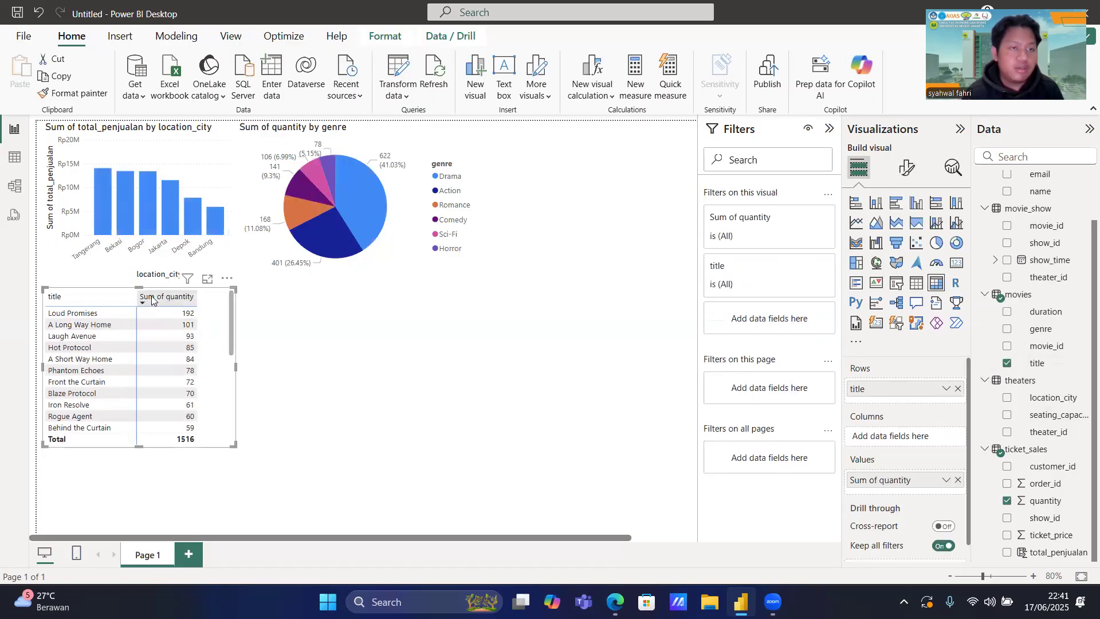
left_click(142, 299)
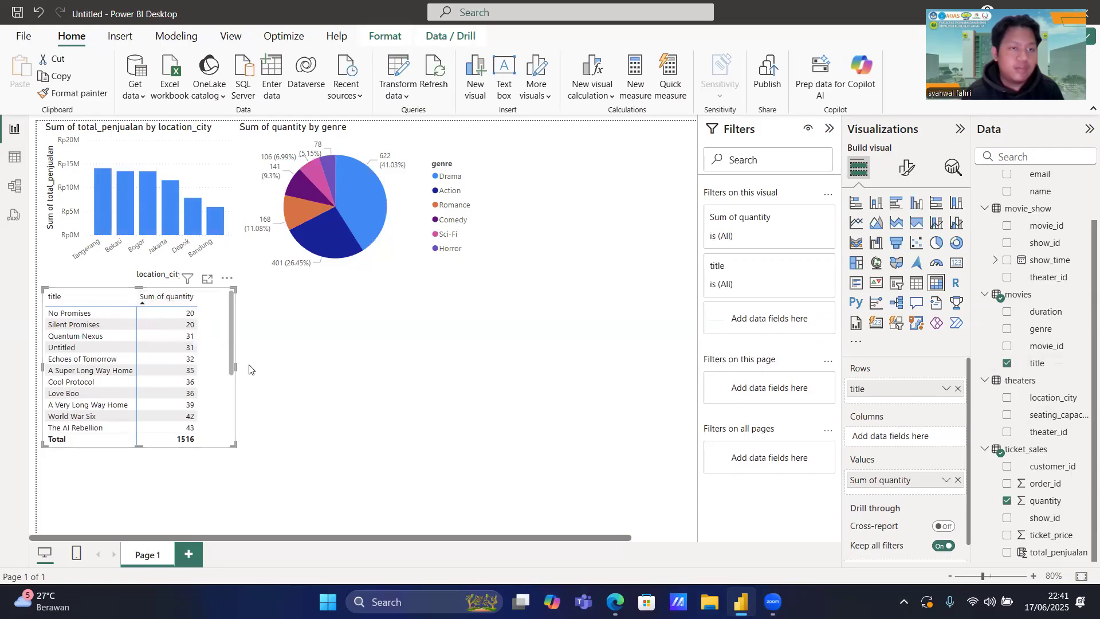
left_click_drag(208, 377, 219, 379)
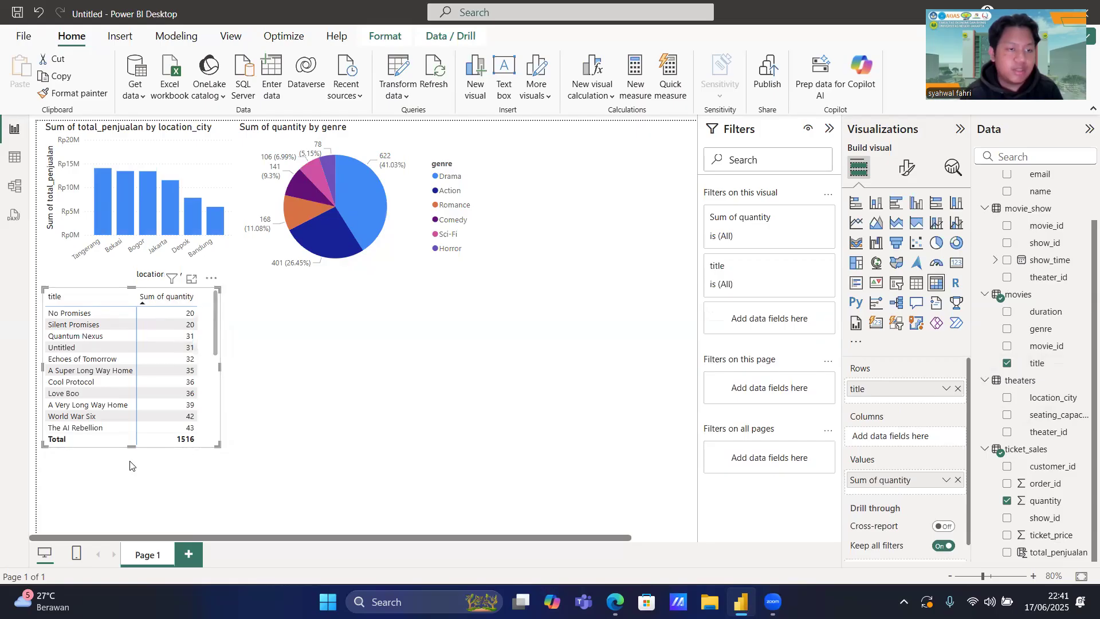
left_click_drag(131, 447, 131, 499)
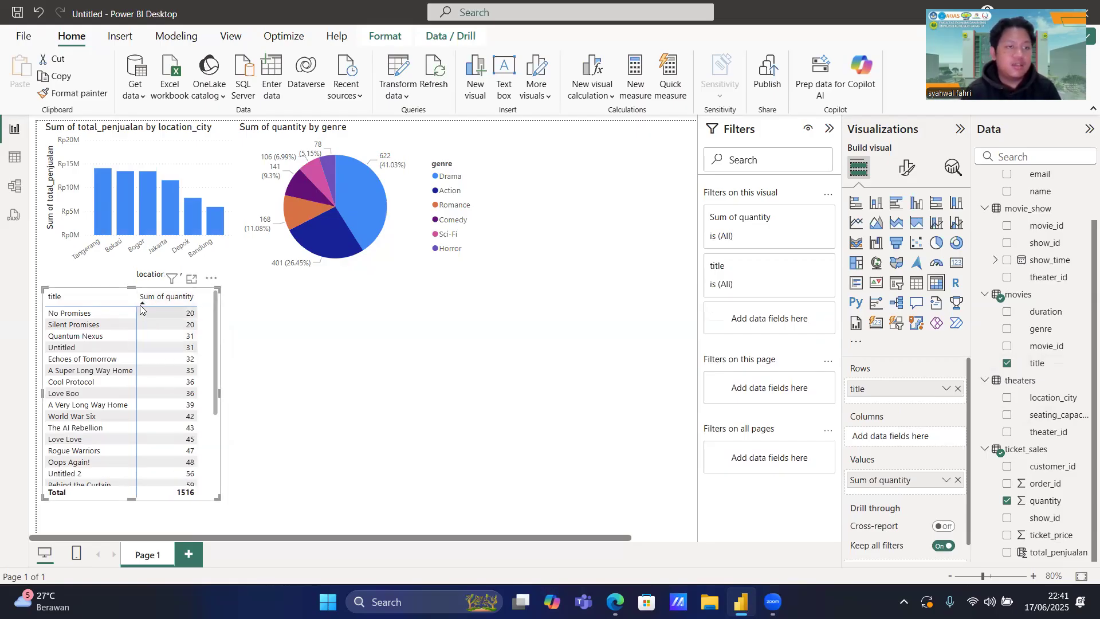
left_click(142, 308)
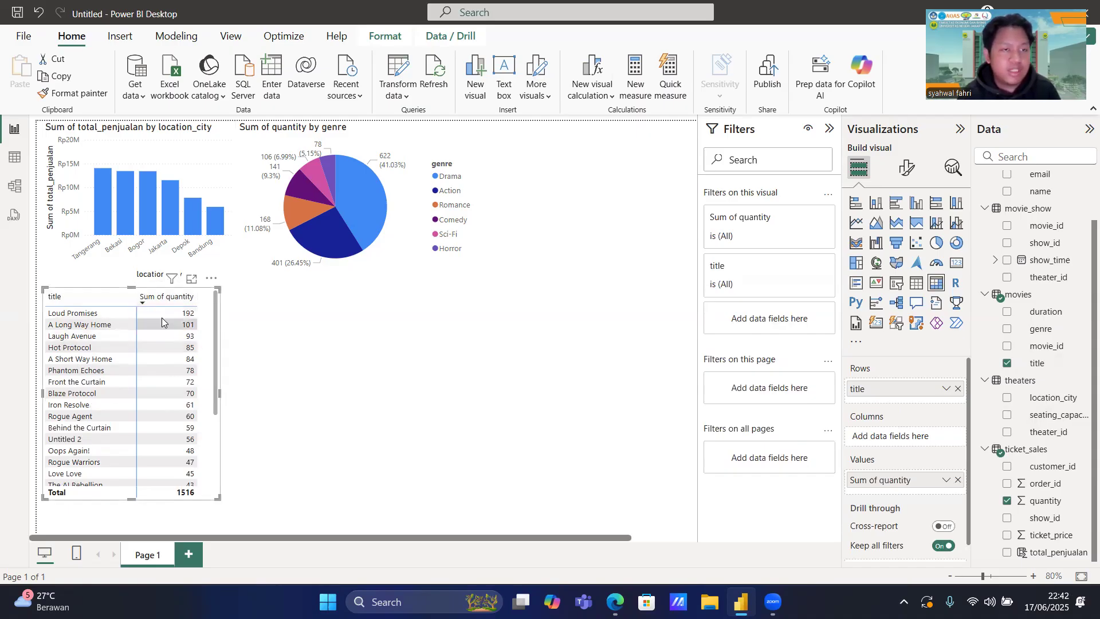
scroll(185, 435, "down", 3)
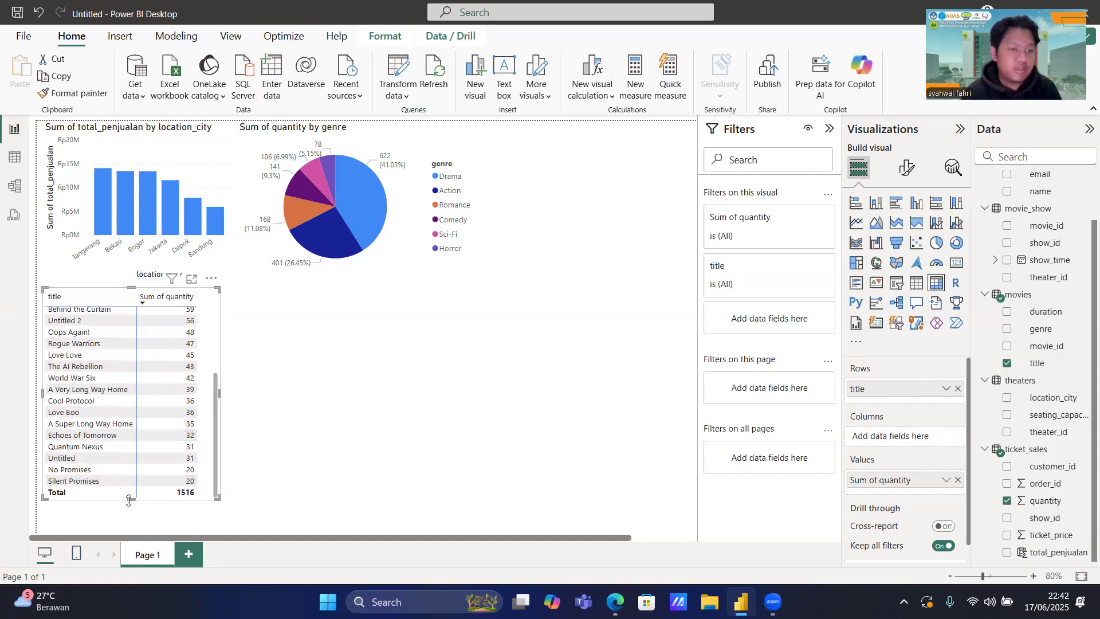
left_click_drag(129, 498, 128, 509)
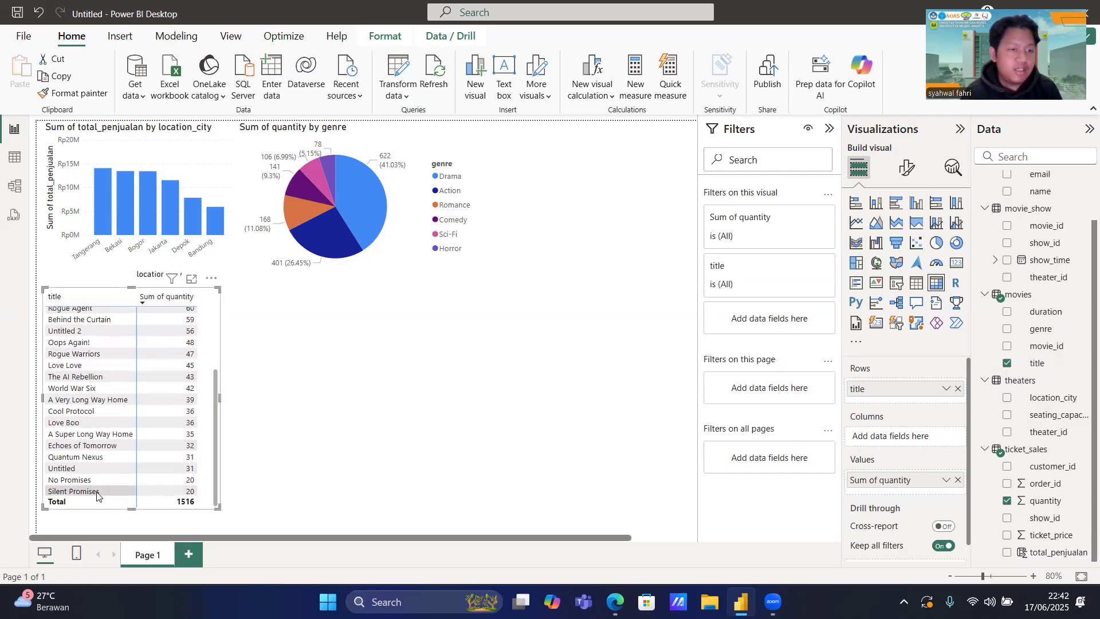
scroll(150, 390, "up", 1)
scroll(150, 390, "down", 1)
scroll(150, 390, "up", 5)
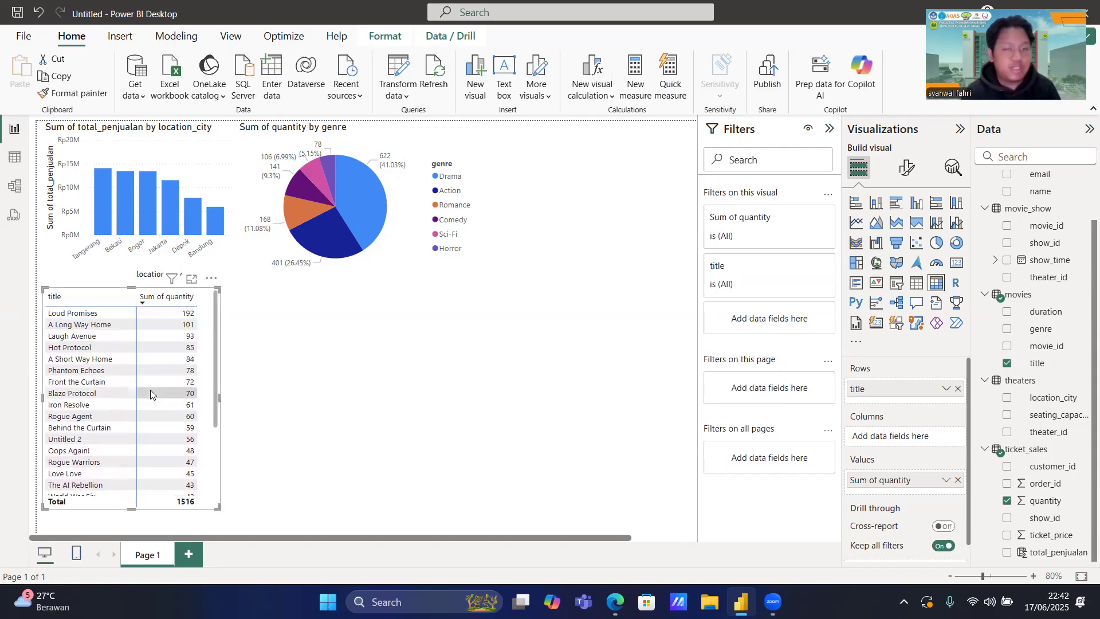
Switch to the PDF in Edge and read the request about which customers buy most often, counted by unique transactions.
mouse_move(616, 600)
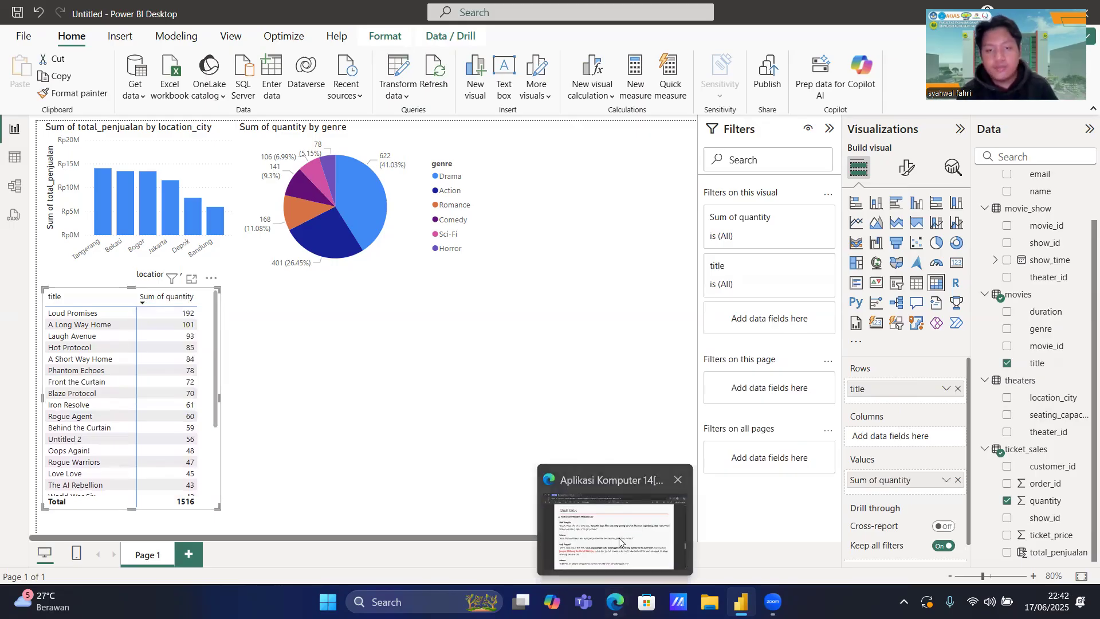
left_click(619, 541)
scroll(653, 475, "down", 2)
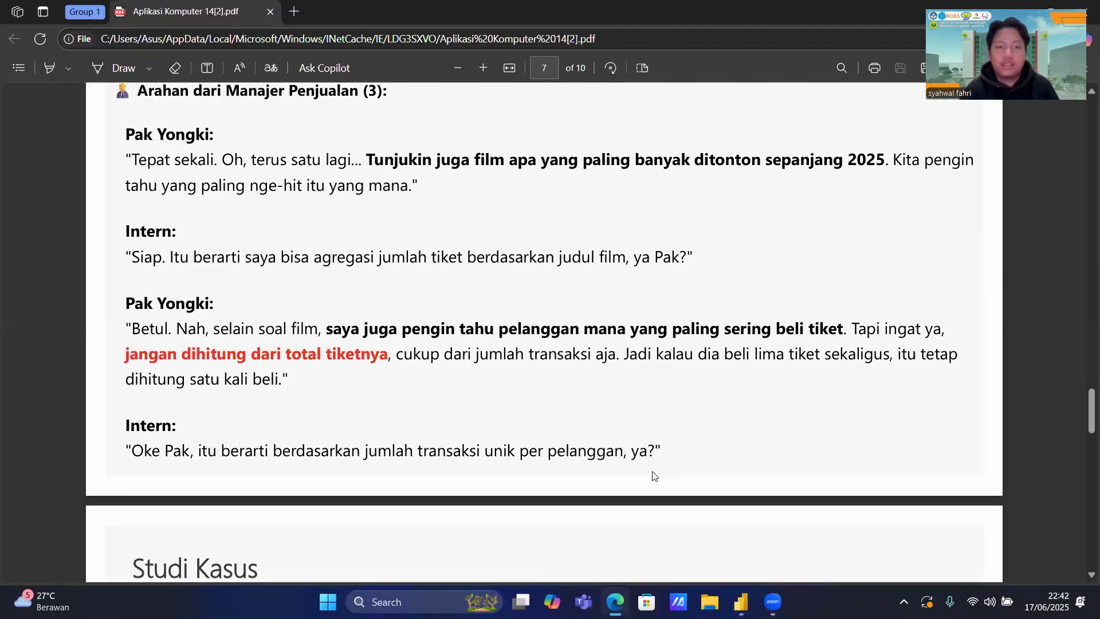
scroll(653, 475, "down", 2)
scroll(653, 475, "up", 2)
scroll(653, 475, "down", 5)
scroll(653, 475, "down", 2)
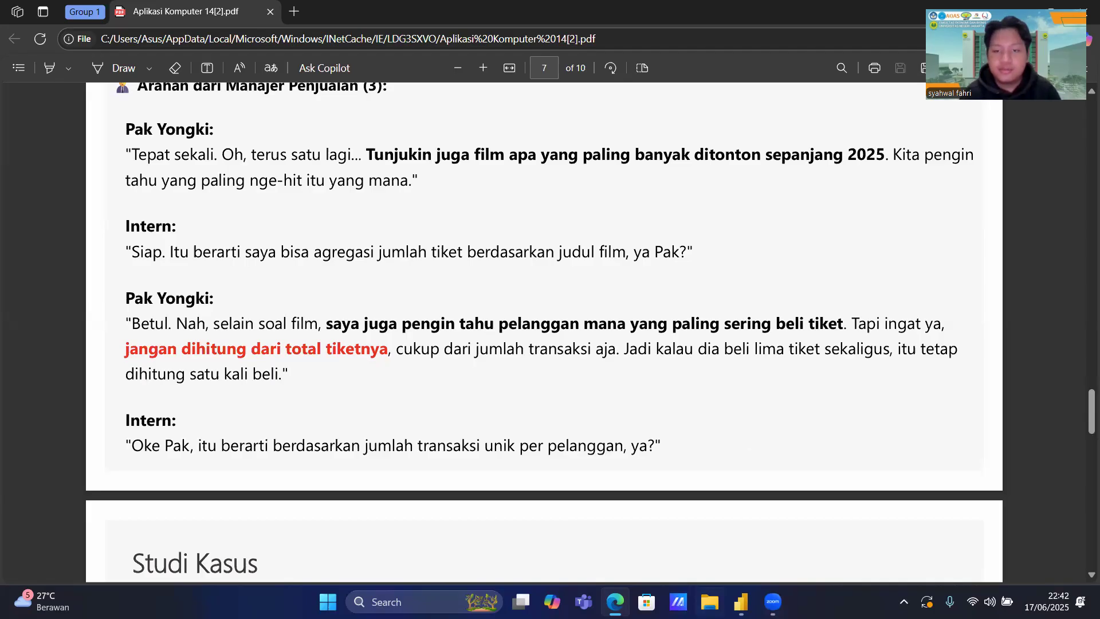
Switch to Power BI Desktop, show the ticket_sales data in table view and check the total_penjualan column's formula.
mouse_move(740, 601)
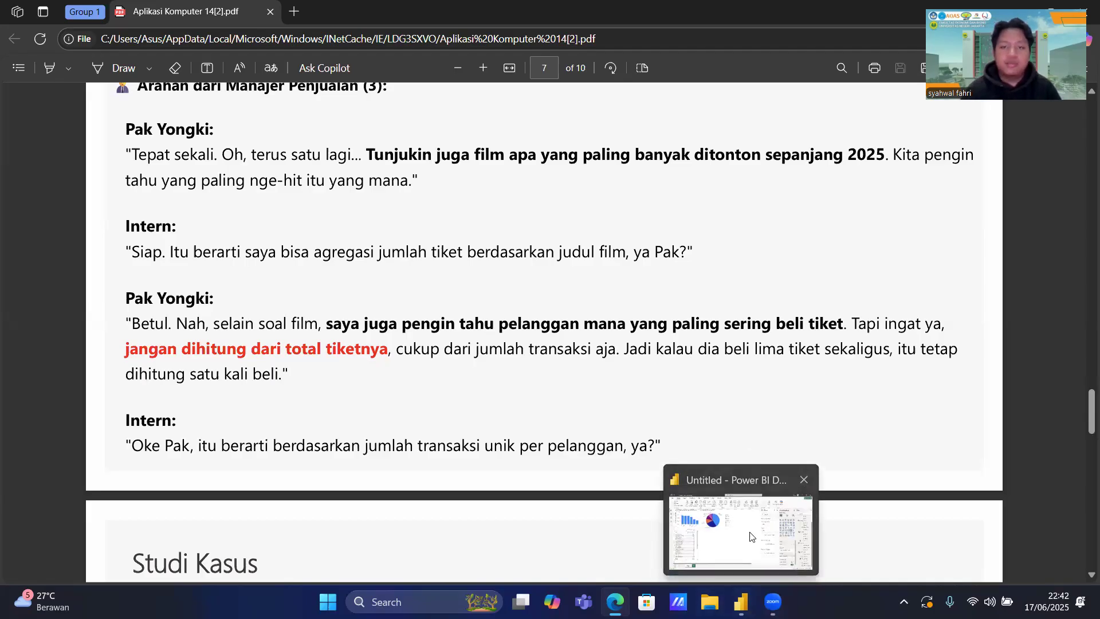
left_click(731, 504)
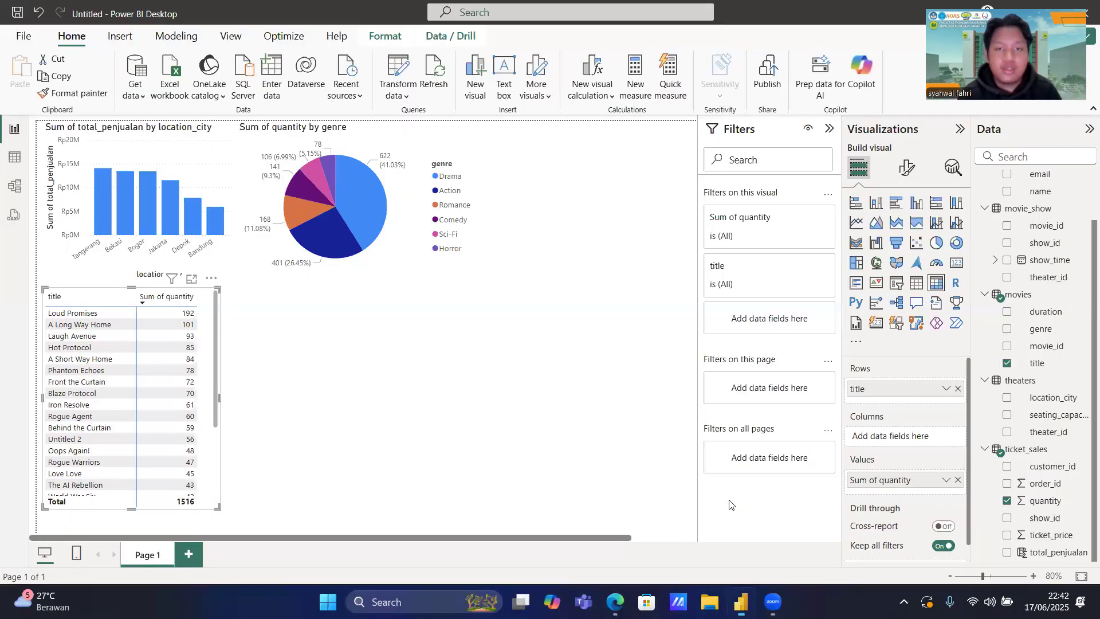
left_click(13, 157)
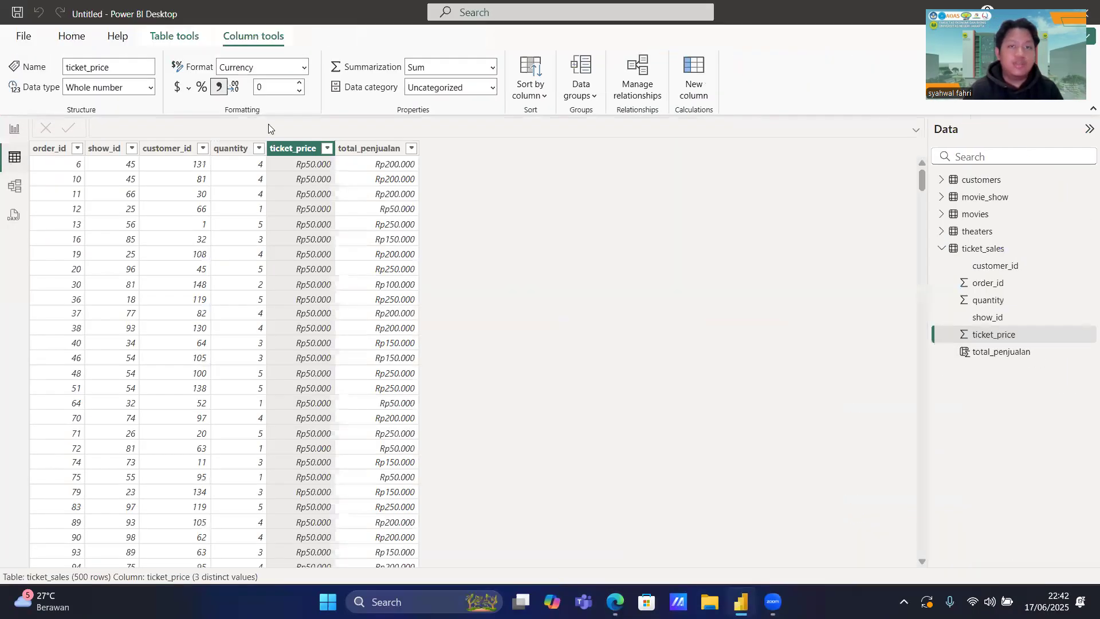
left_click(382, 150)
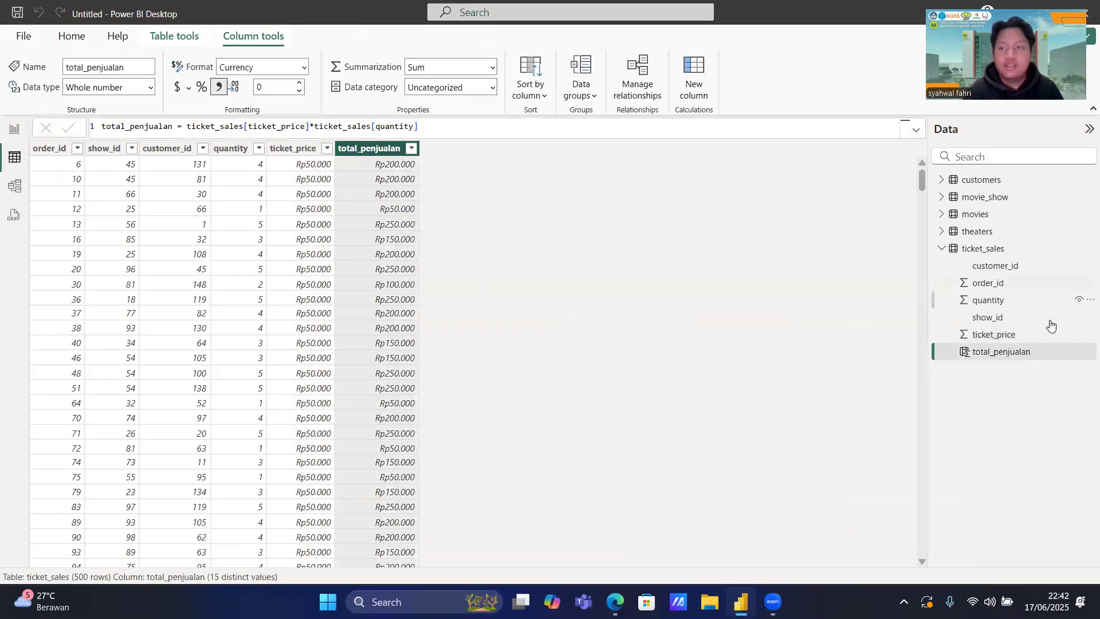
Add a calculated column to ticket_sales and begin its formula as total_transaksi = CALCULATE(DISTINCTCOUNT(.
right_click(962, 251)
left_click(1002, 274)
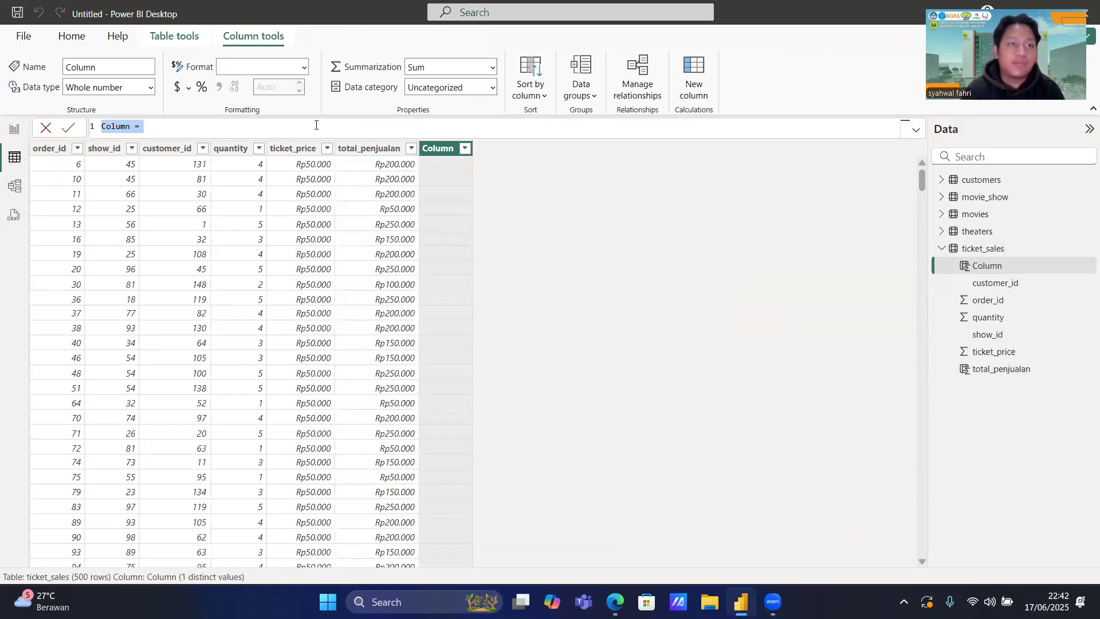
type("total")
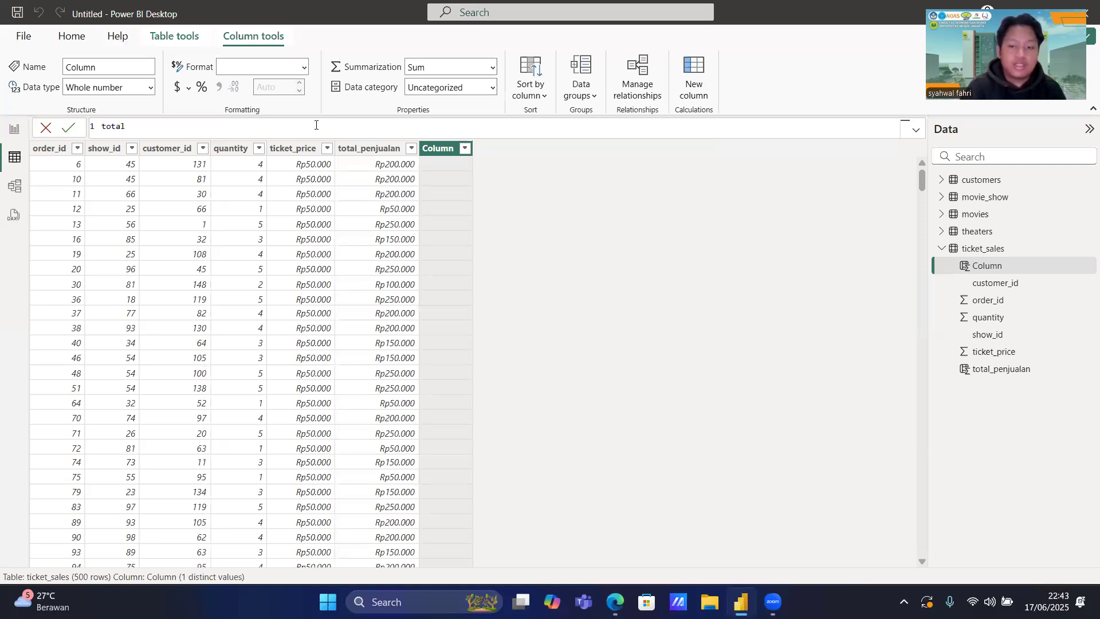
type("_transaksi")
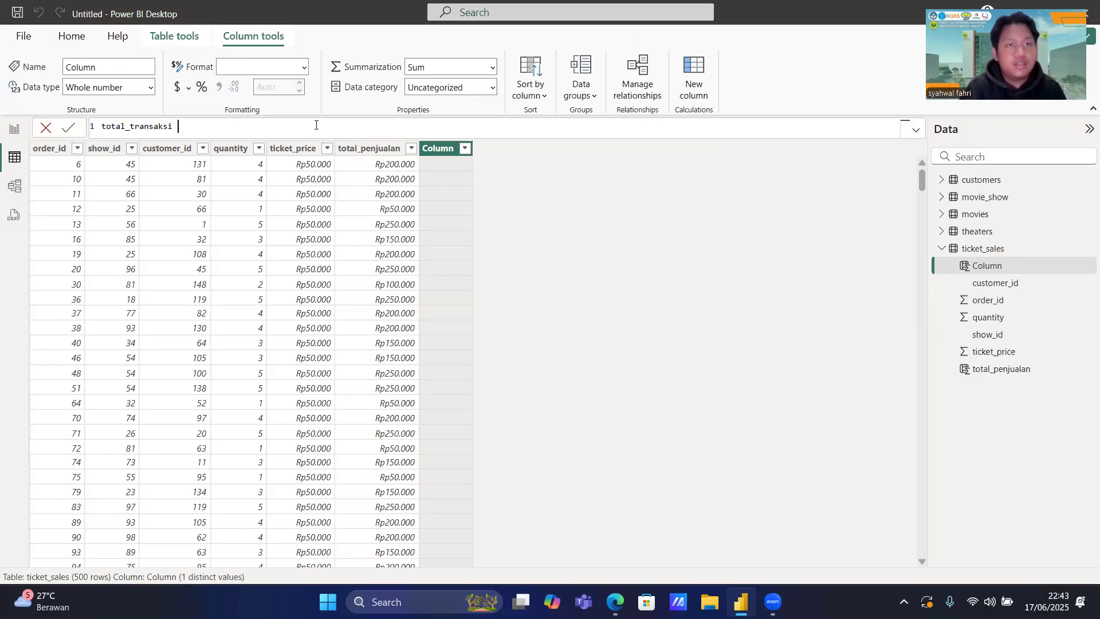
type(" = cal")
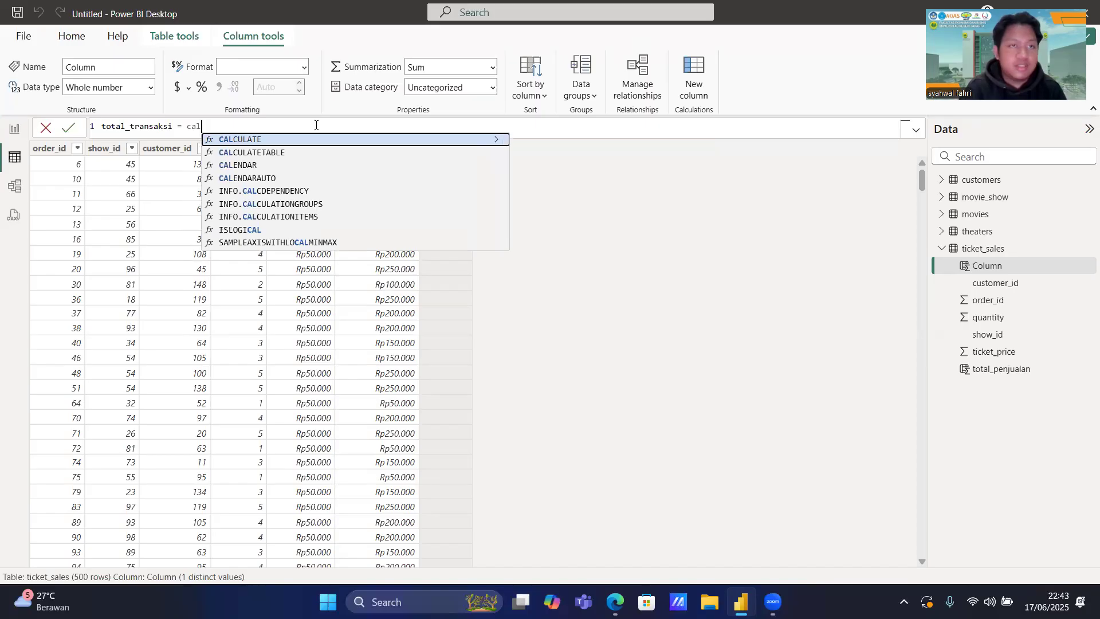
left_click(245, 144)
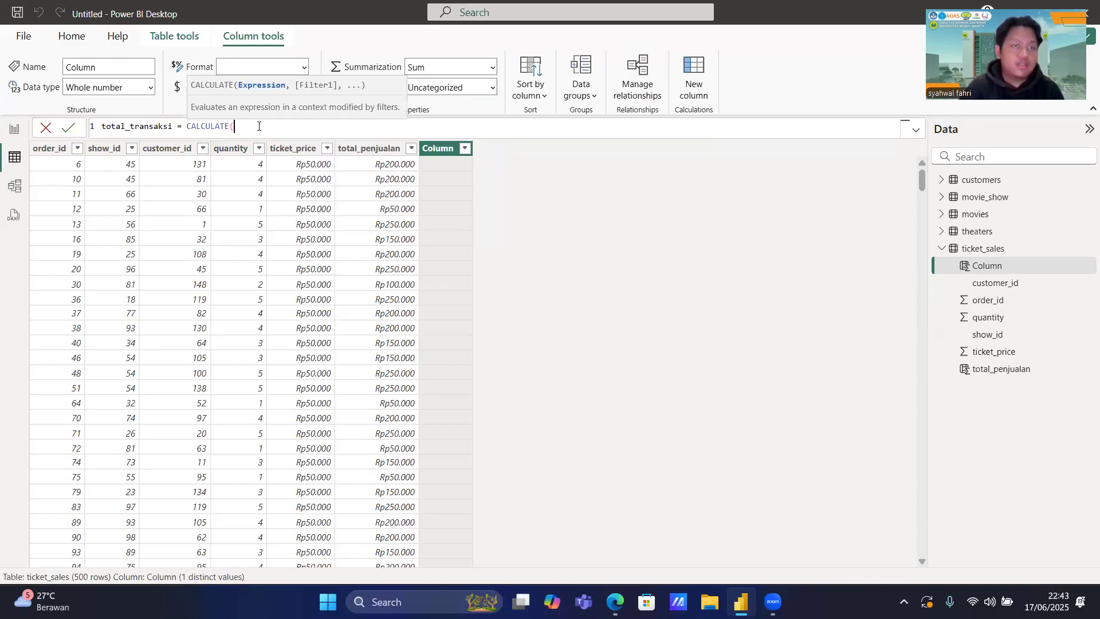
type("dis")
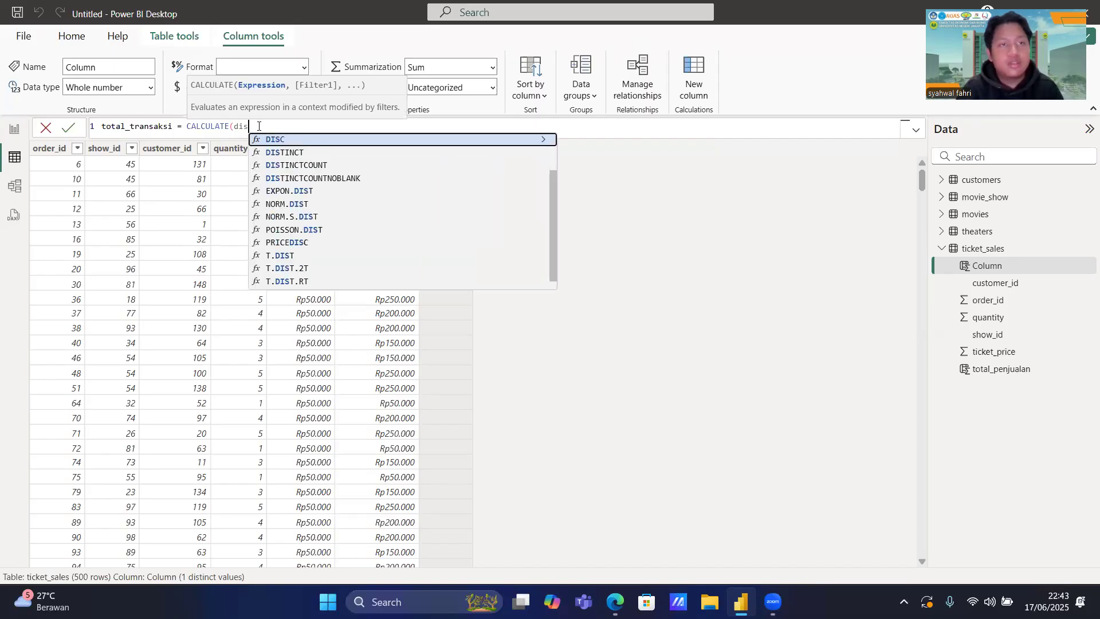
left_click(310, 165)
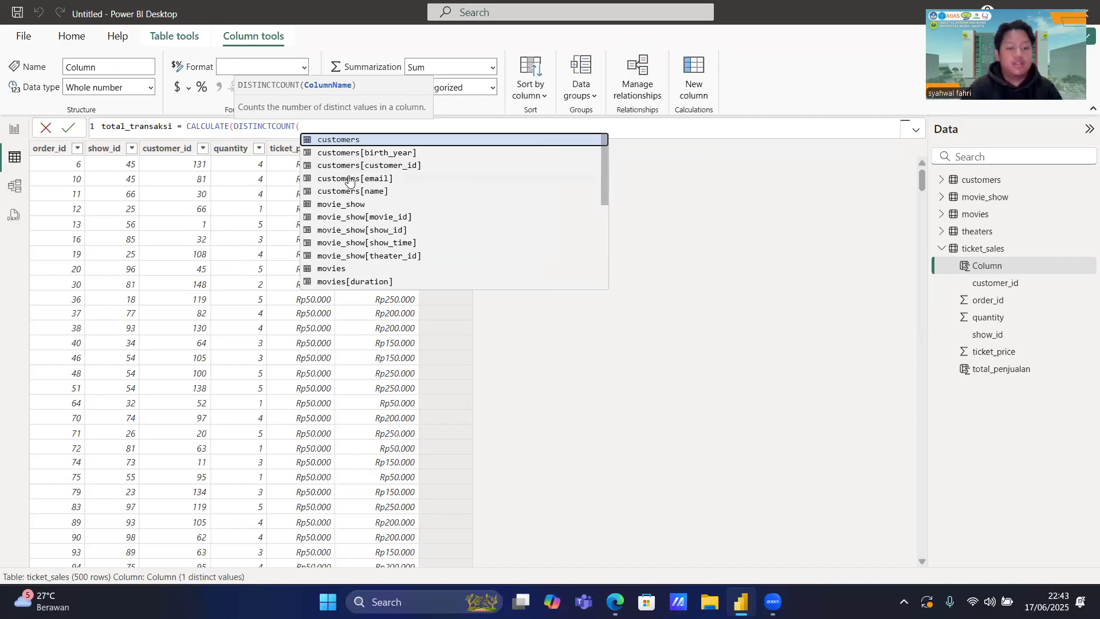
type("ti")
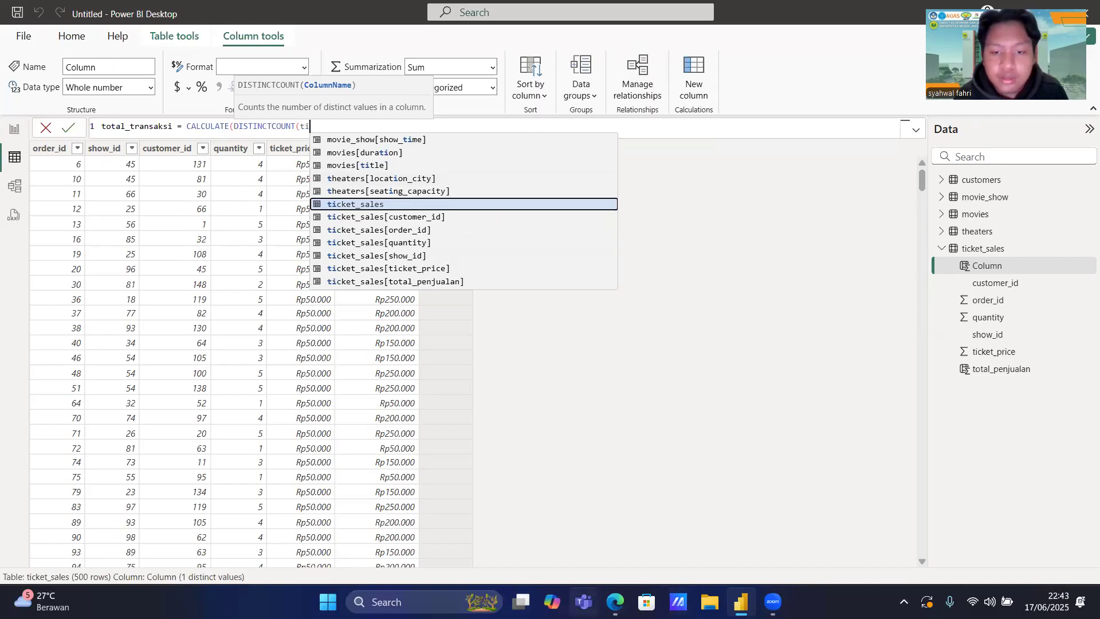
Check the unique-transaction request in the PDF in Edge, return to Power BI Desktop and complete the formula with ticket_sales[order_id].
mouse_move(615, 601)
left_click(624, 560)
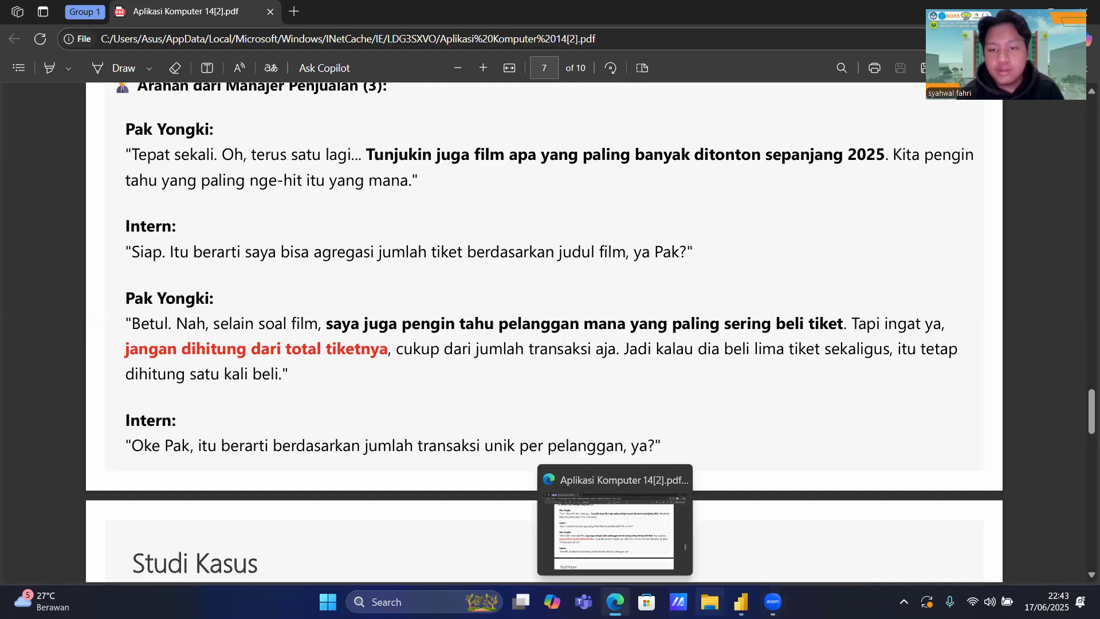
left_click(733, 555)
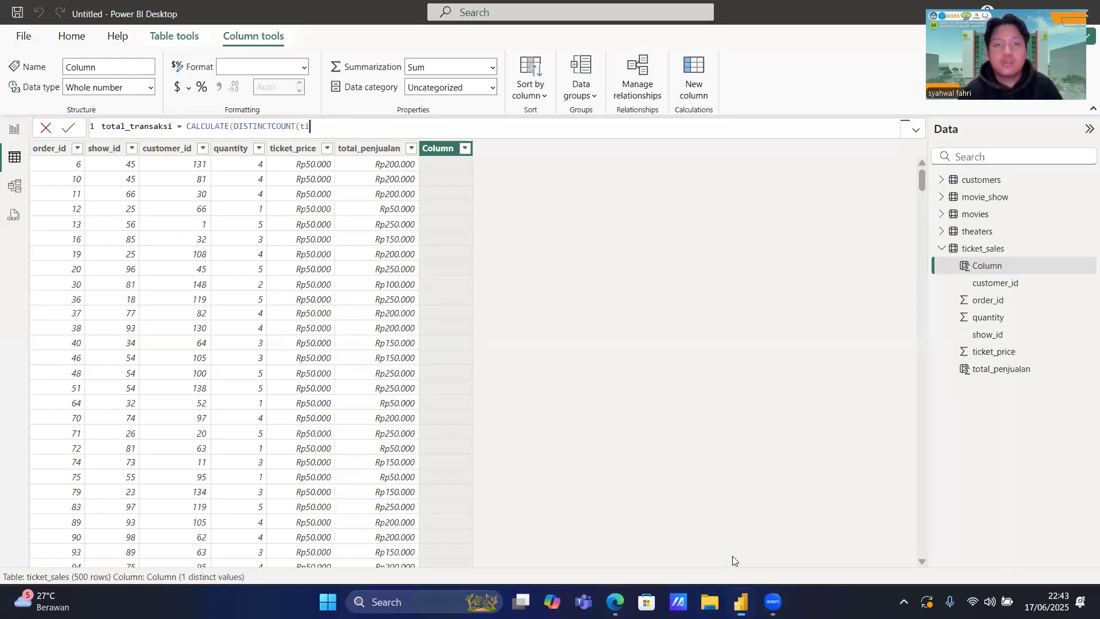
left_click(434, 135)
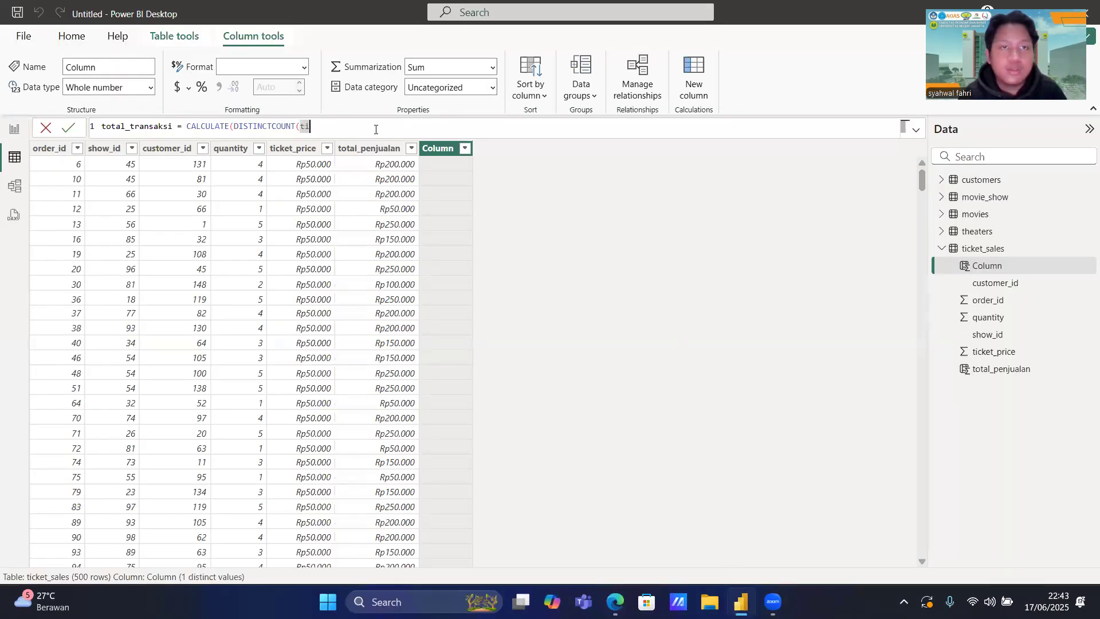
type("c")
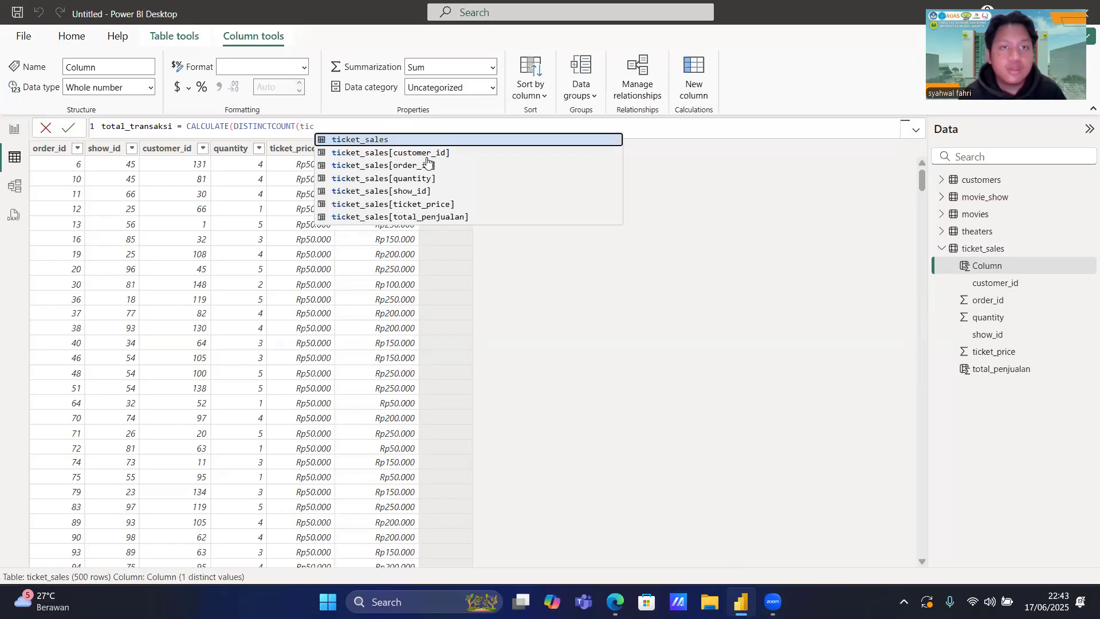
left_click(410, 167)
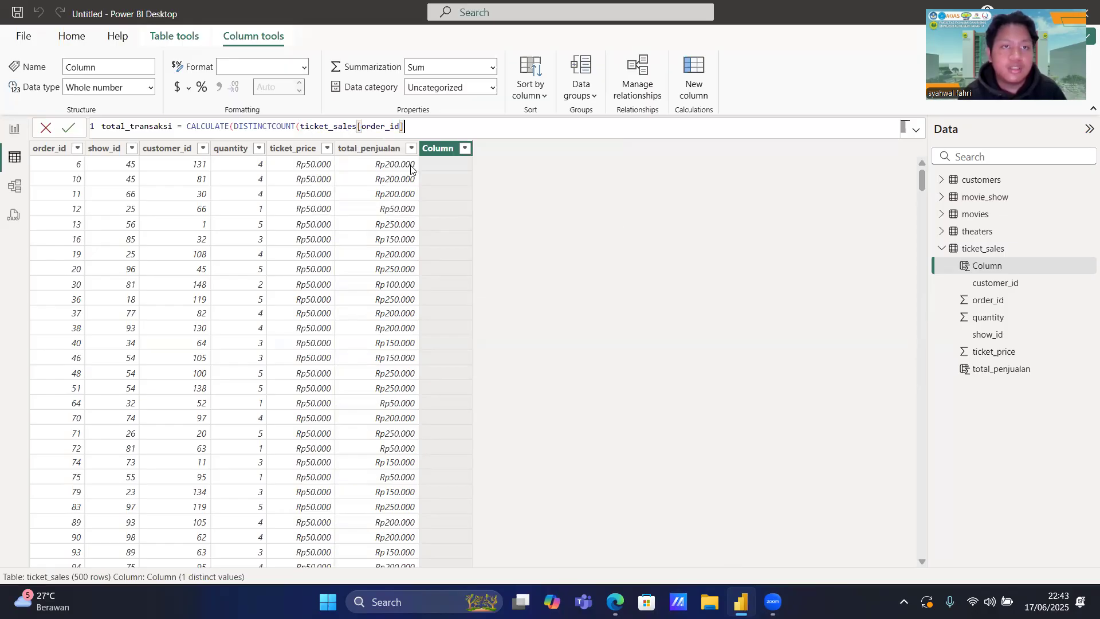
key("Return")
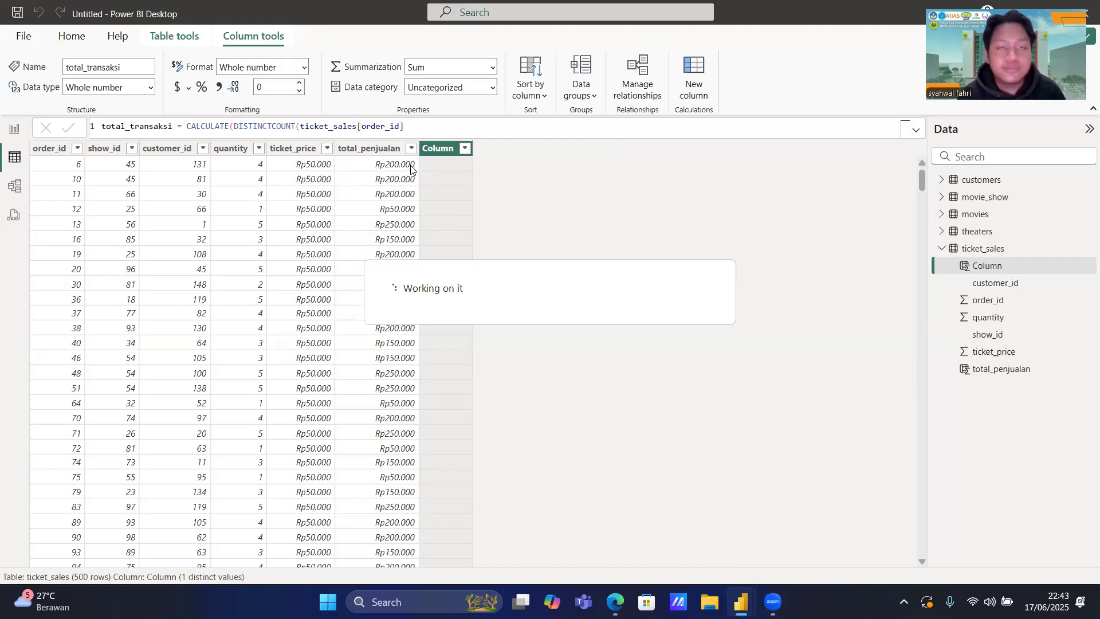
Return to the report view and add an empty matrix visual below the genre pie chart.
left_click(15, 130)
left_click(501, 351)
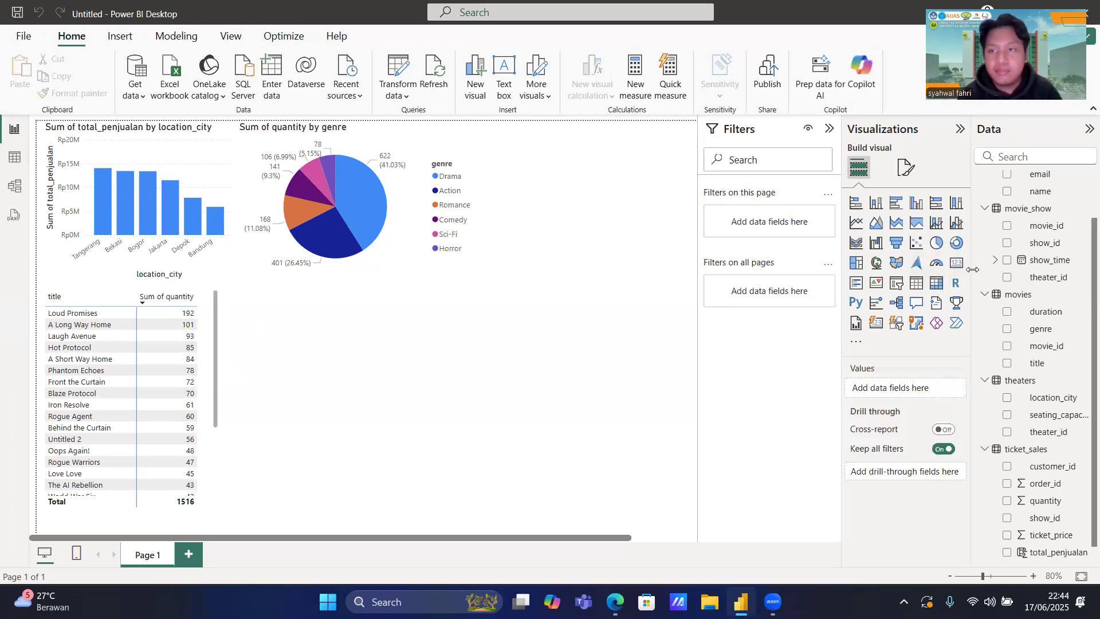
left_click(936, 283)
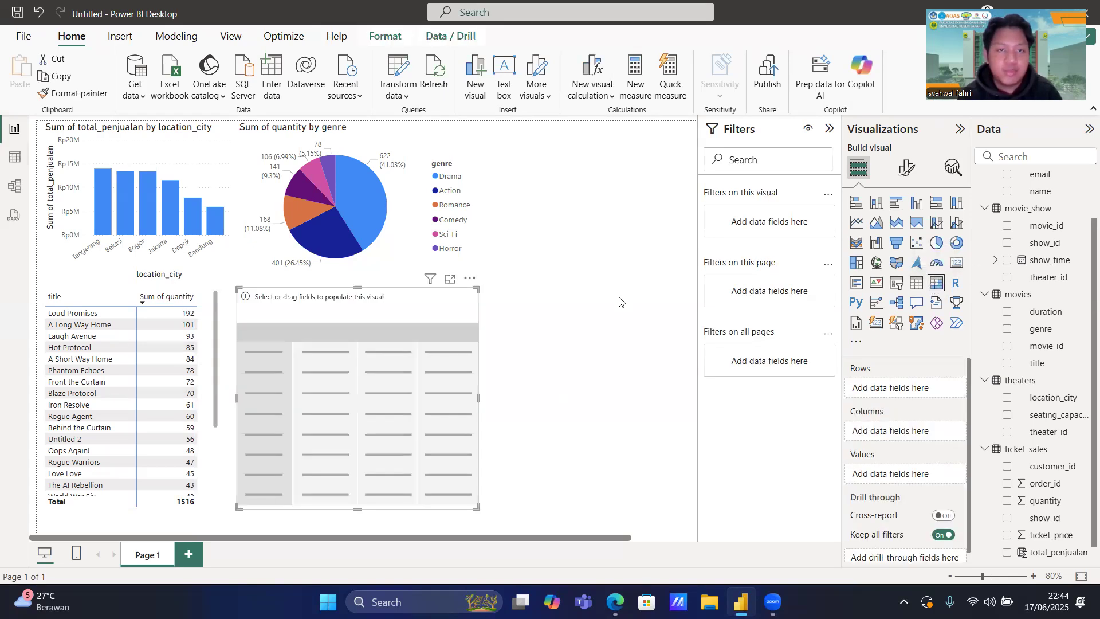
left_click(560, 334)
left_click(408, 330)
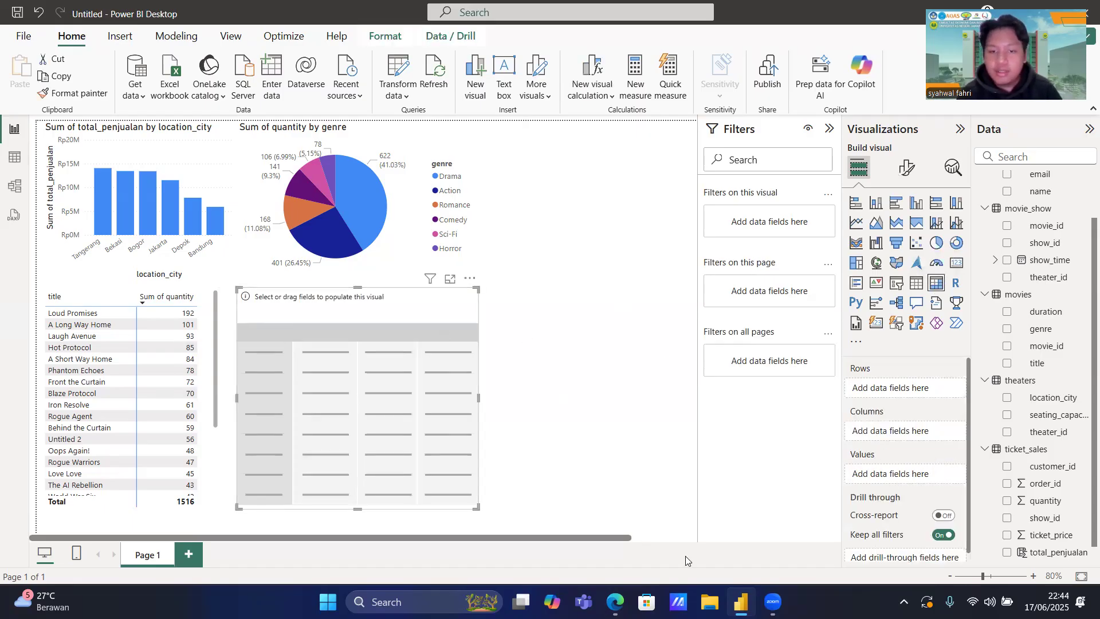
Switch to the PDF in Edge and reread the request about counting unique transactions per customer.
mouse_move(619, 600)
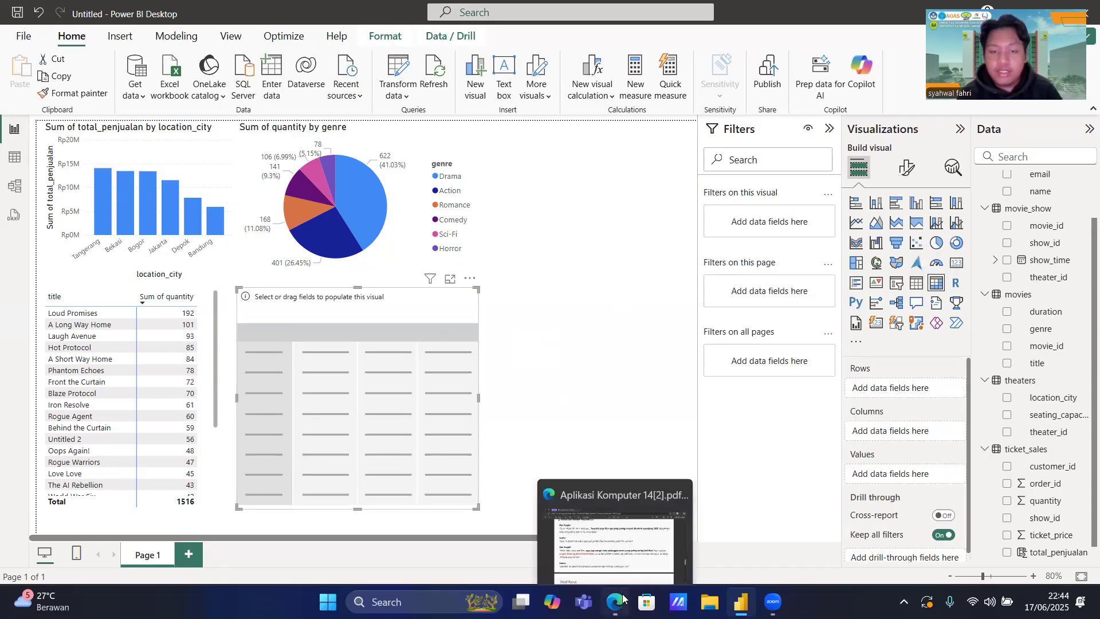
left_click(623, 533)
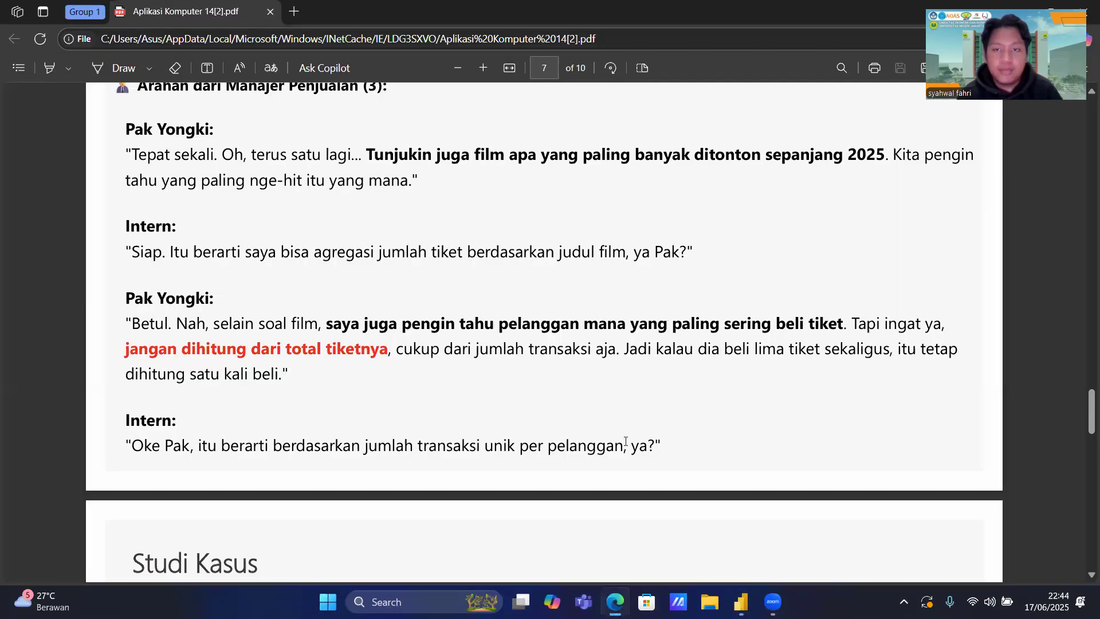
scroll(625, 447, "down", 1)
scroll(645, 413, "down", 1)
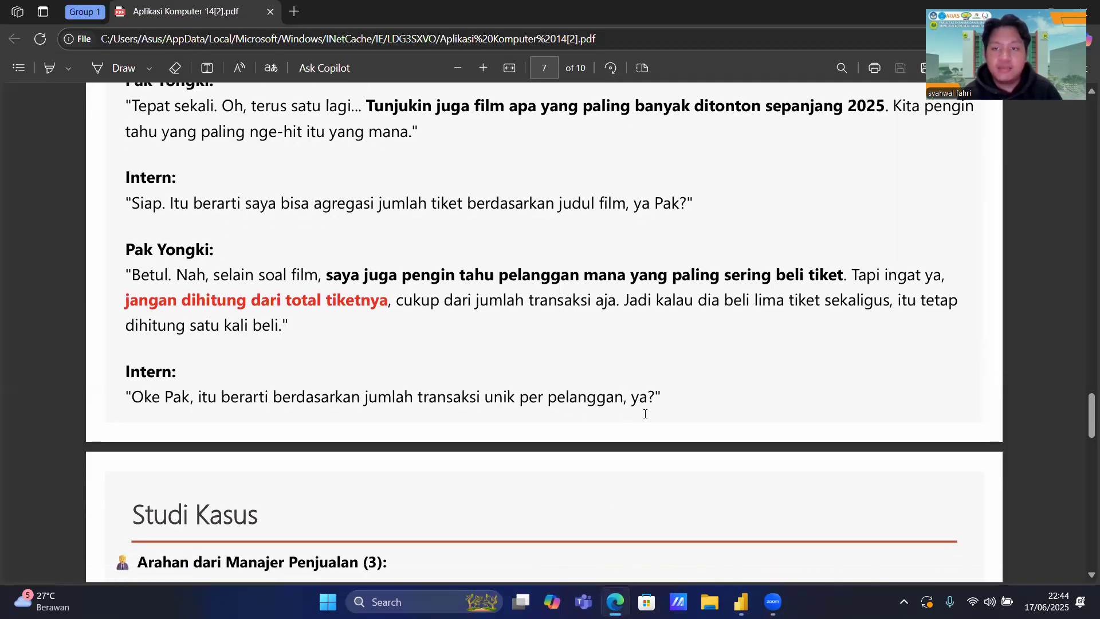
Switch to Power BI Desktop and fill the matrix with customers' name as rows and total_transaksi as values, sorted by total_transaksi in descending order.
mouse_move(741, 601)
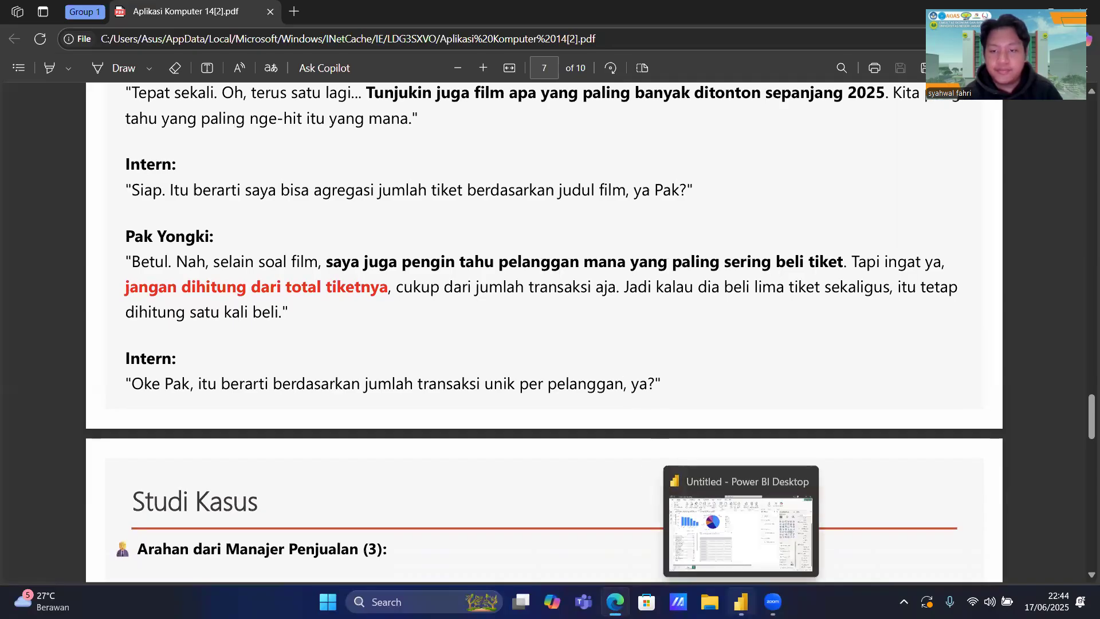
left_click(785, 518)
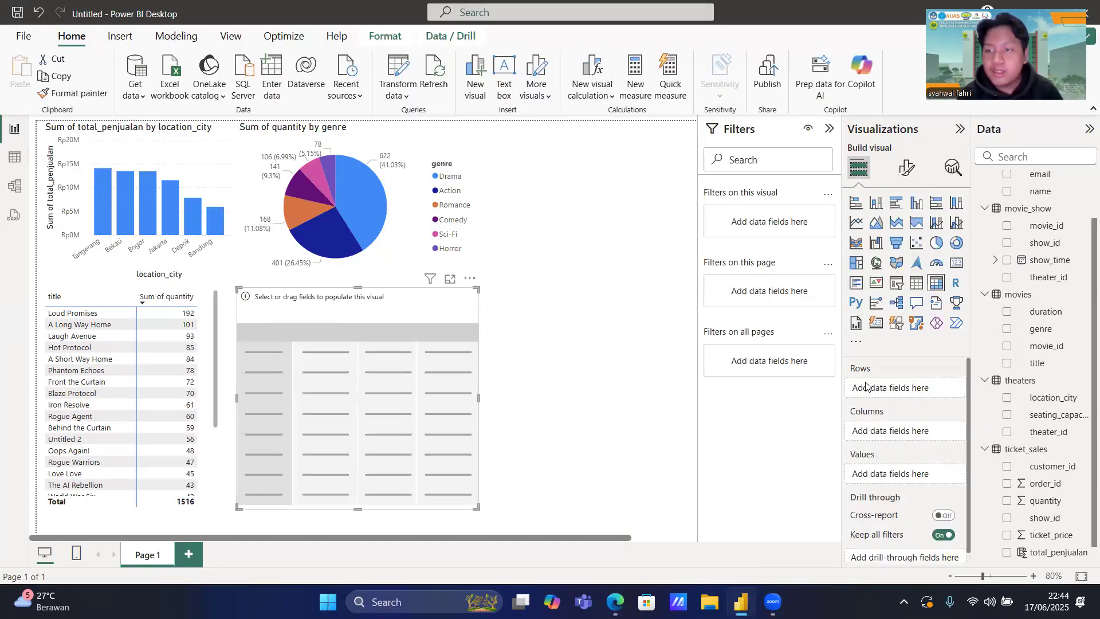
scroll(1011, 331, "up", 2)
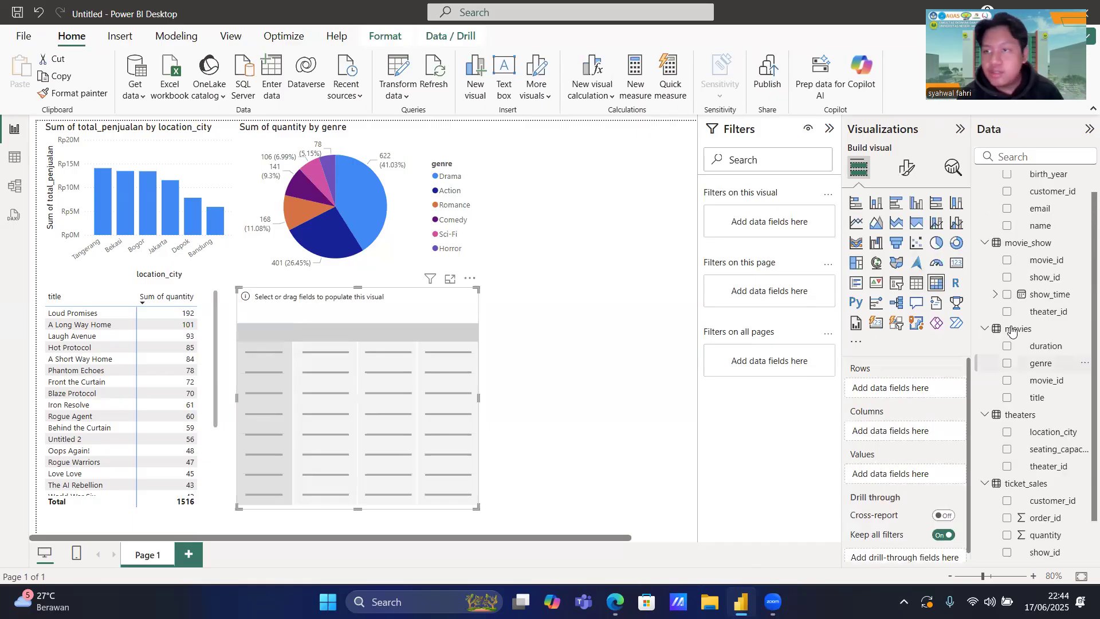
left_click_drag(1042, 250, 911, 390)
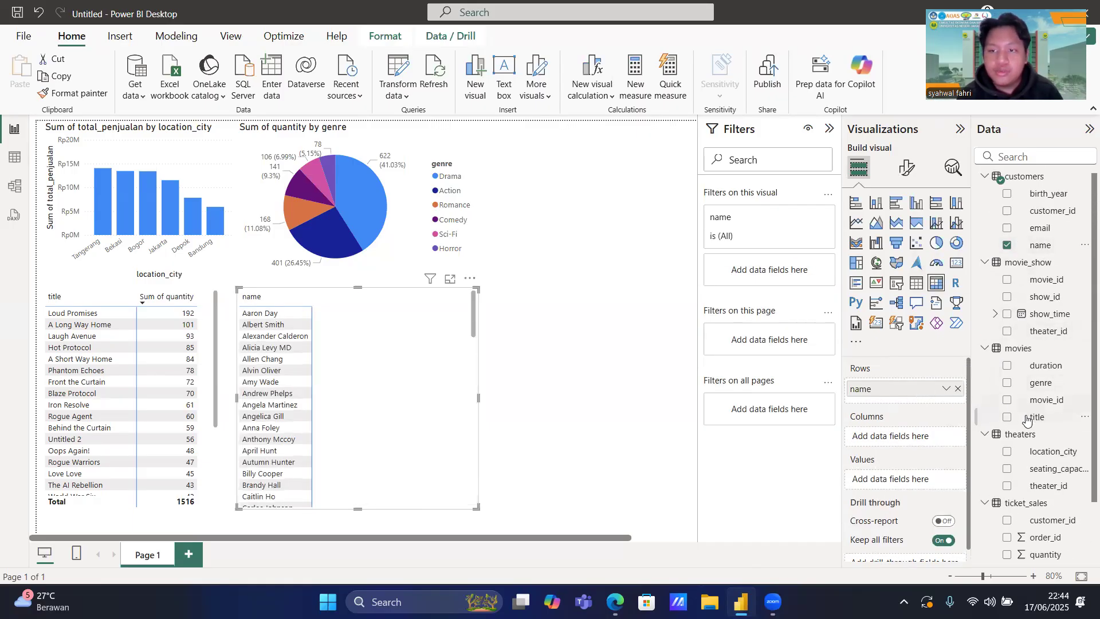
scroll(1030, 424, "down", 3)
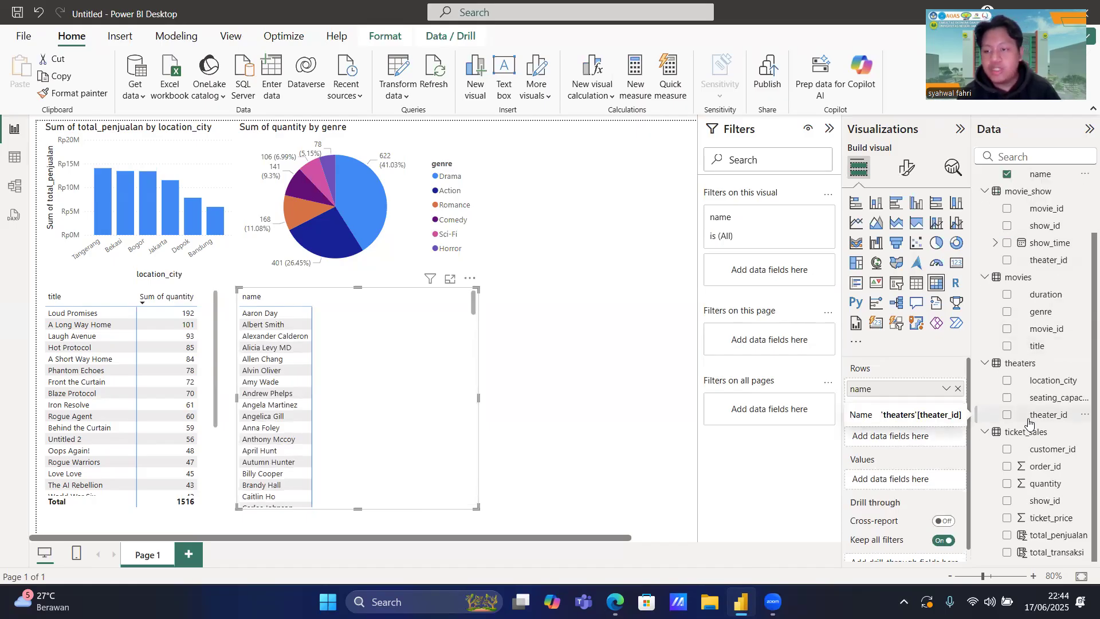
left_click_drag(1071, 555, 912, 472)
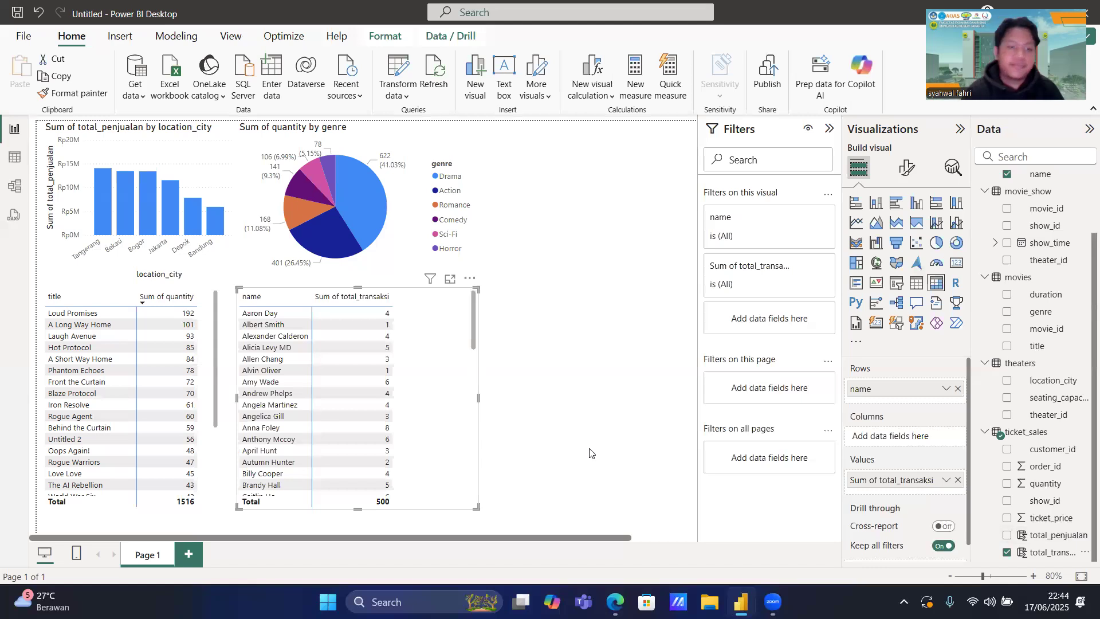
left_click(328, 299)
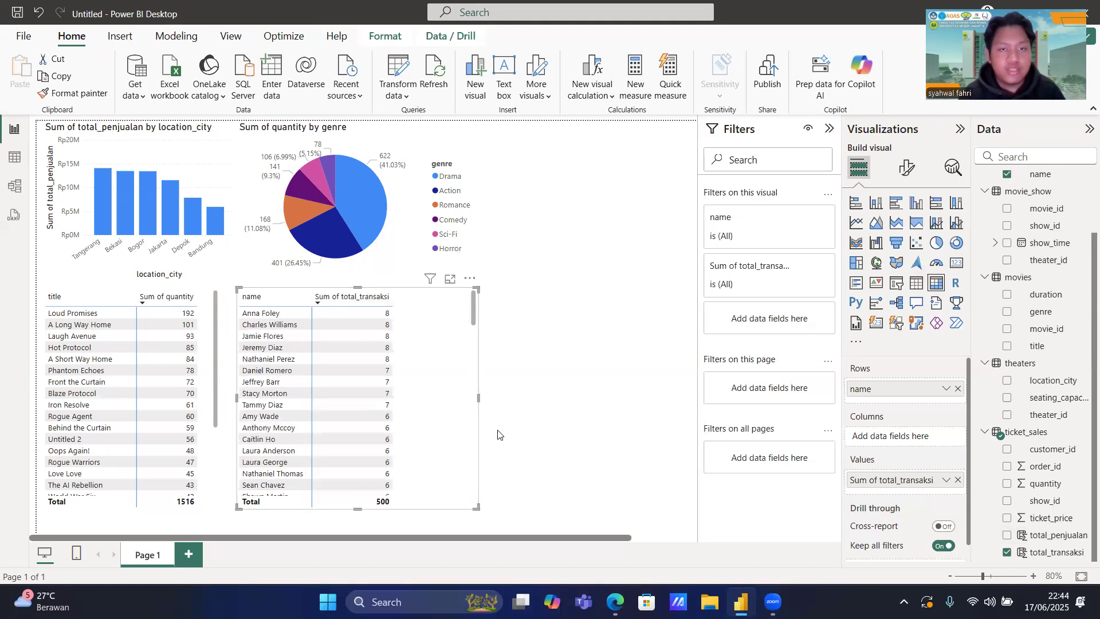
left_click(519, 388)
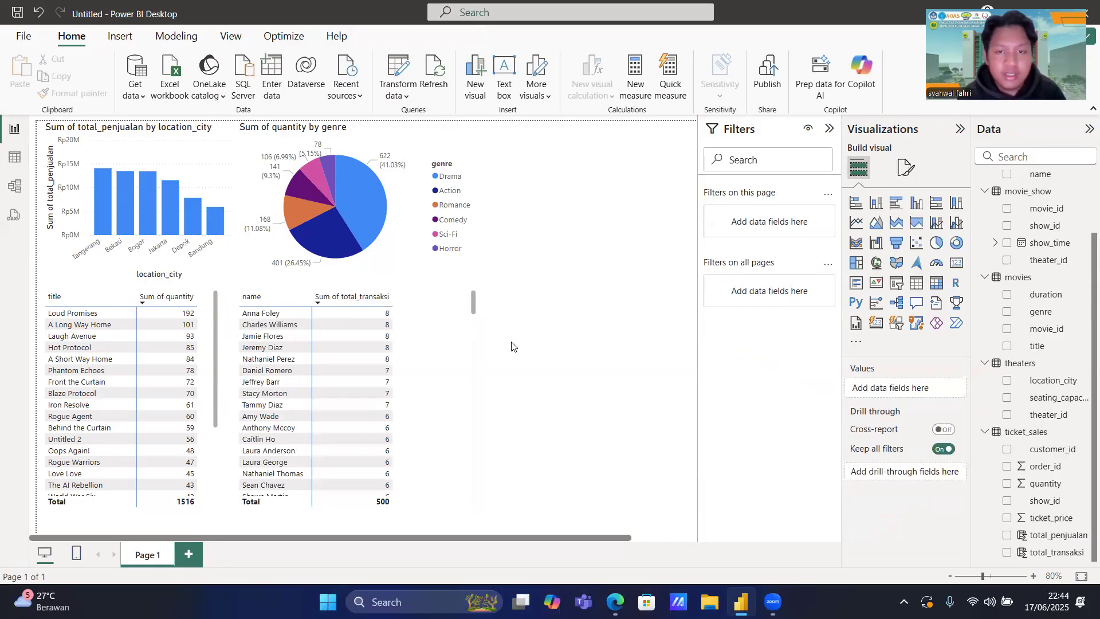
left_click(450, 390)
left_click(535, 374)
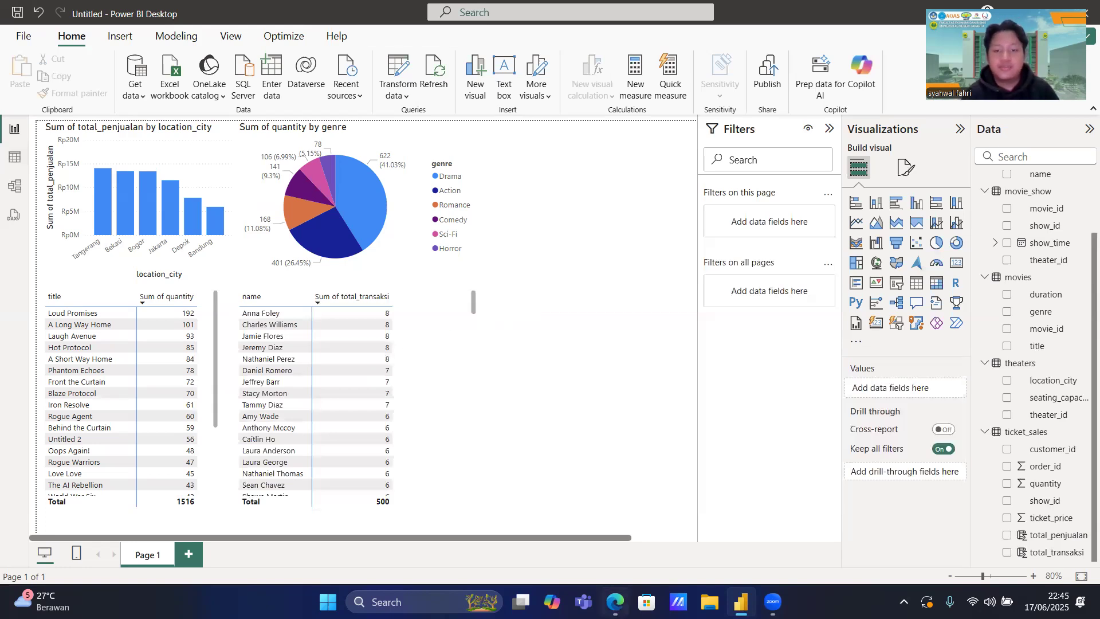
Switch to the PDF in Edge and read the next request about the company's total commission from all ticket sales.
mouse_move(617, 596)
left_click(620, 535)
scroll(623, 535, "down", 1)
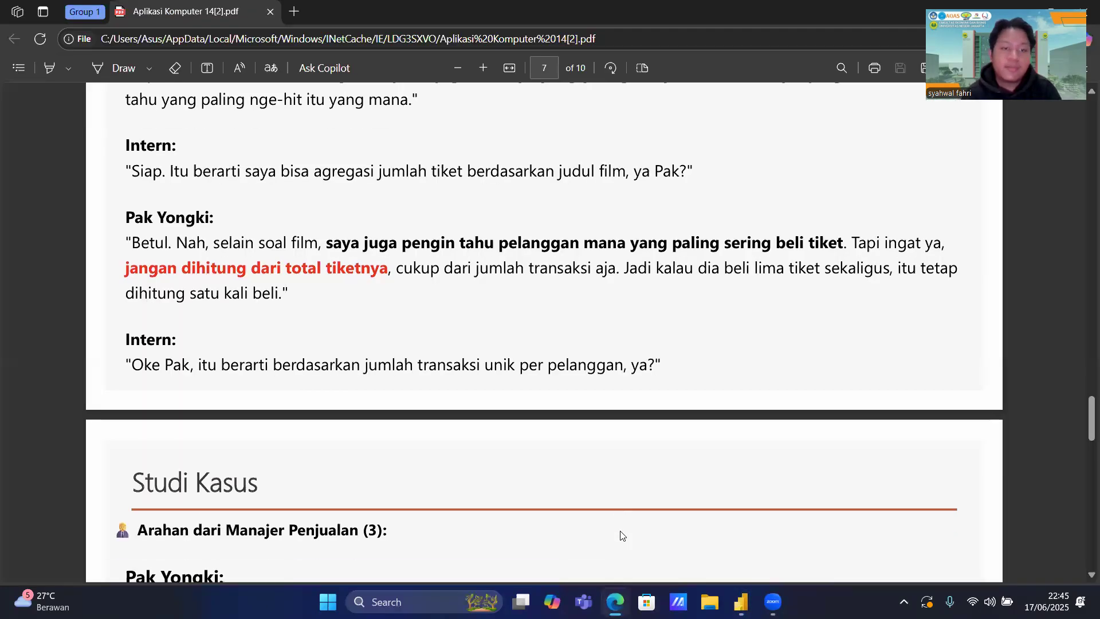
scroll(622, 536, "down", 3)
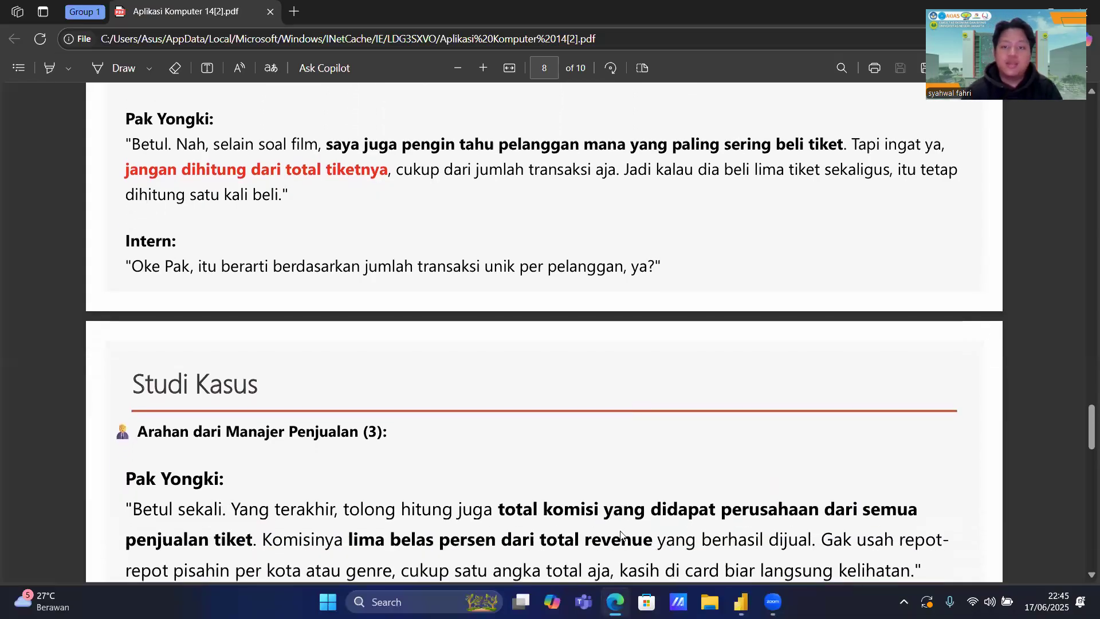
scroll(621, 536, "down", 3)
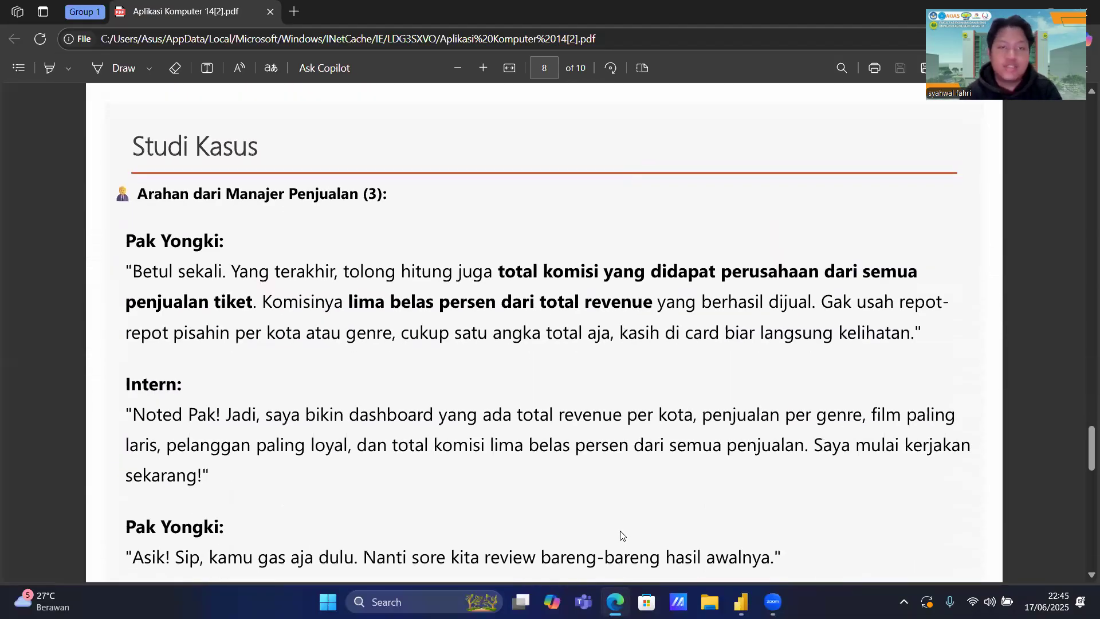
scroll(622, 536, "down", 1)
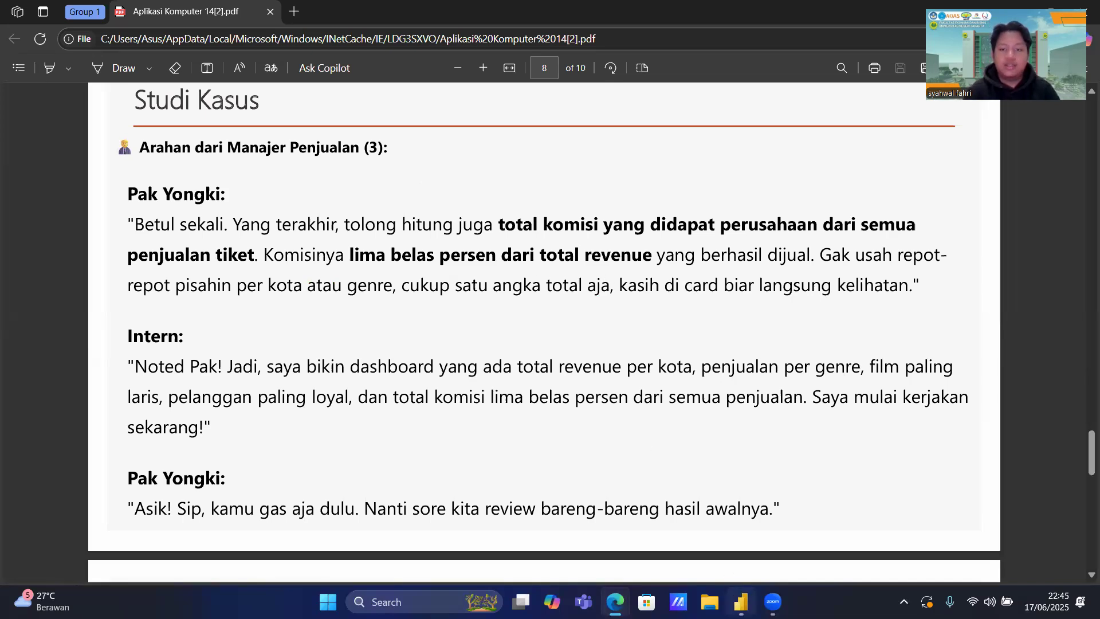
Switch to Power BI Desktop and add a new calculated column to the ticket_sales table in table view.
mouse_move(739, 600)
left_click(752, 525)
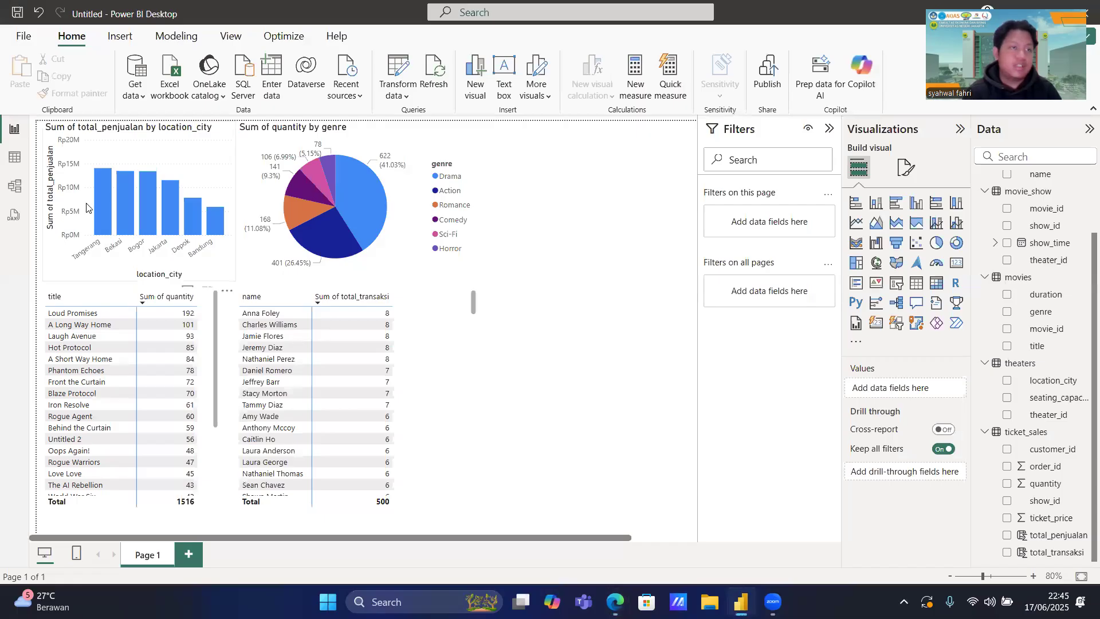
left_click(14, 158)
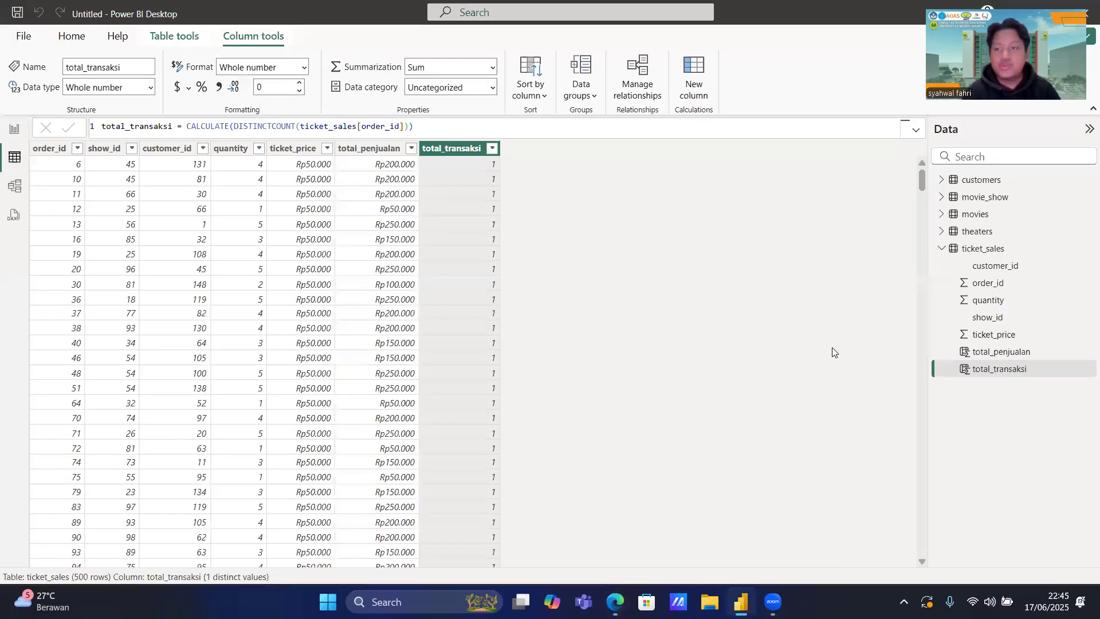
right_click(957, 251)
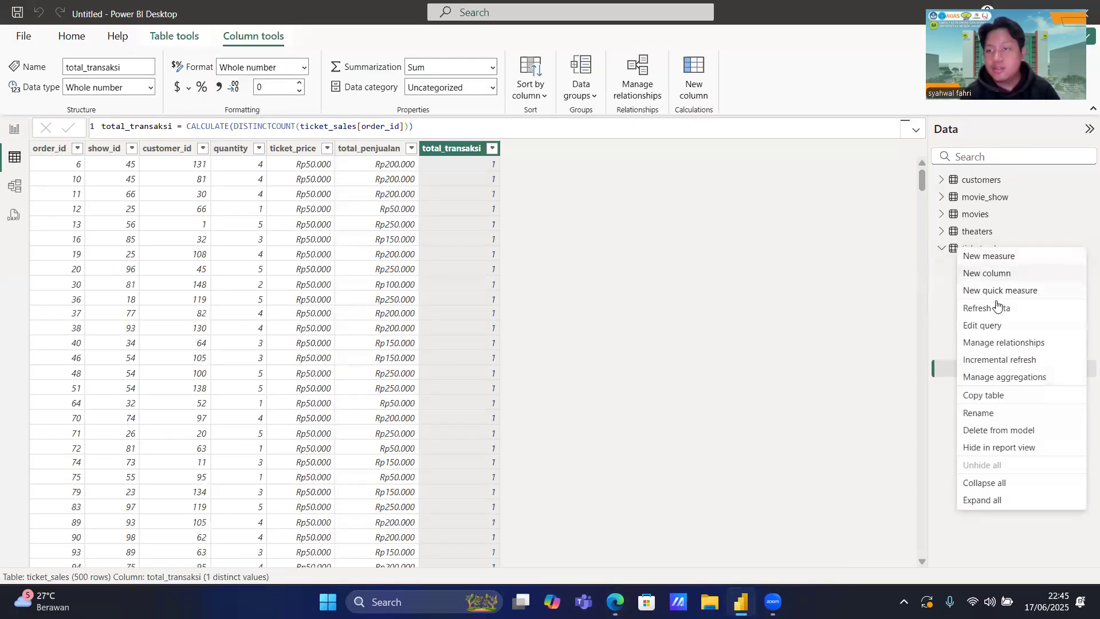
left_click(999, 273)
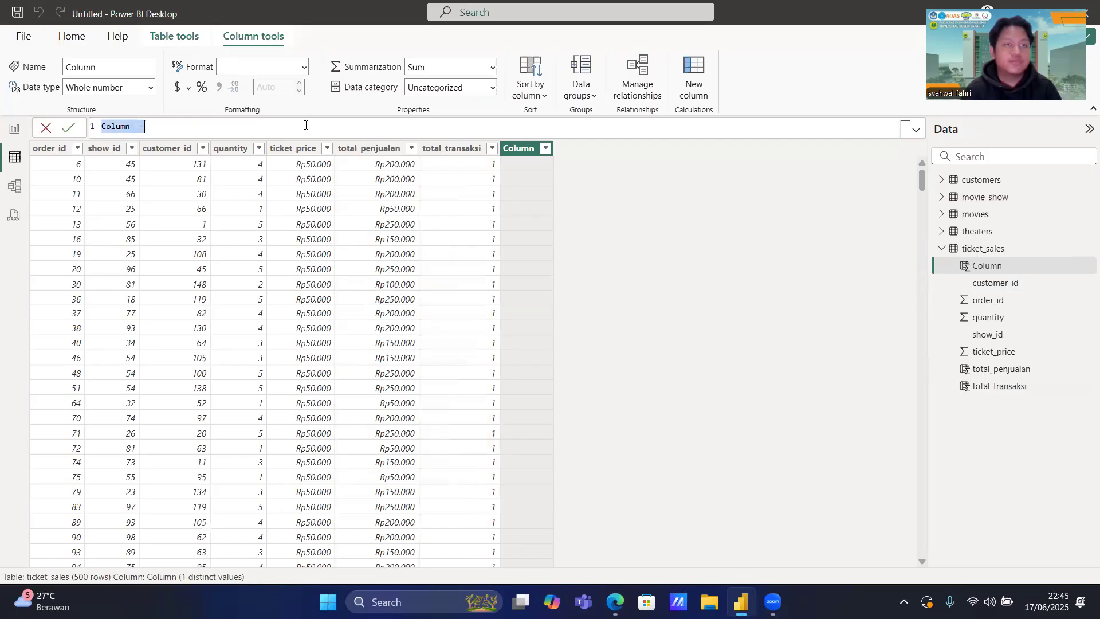
Define the new column as total_komisi = ticket_sales[total_penjualan]*0.15 and format it as Rupiah currency with 0 decimal places.
type("tot")
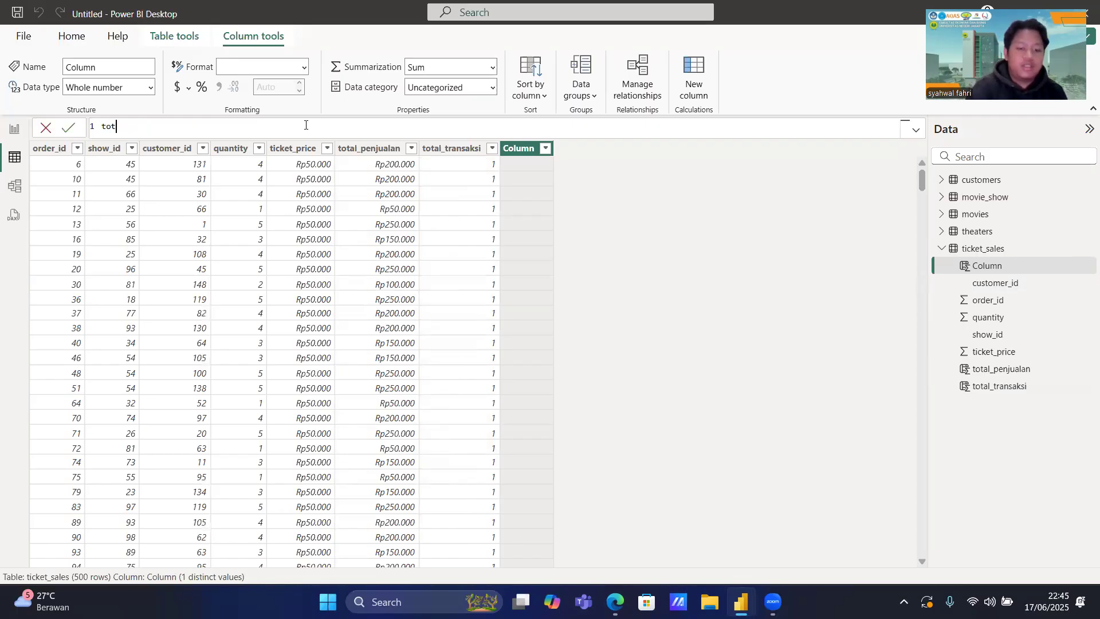
type("al_komisi")
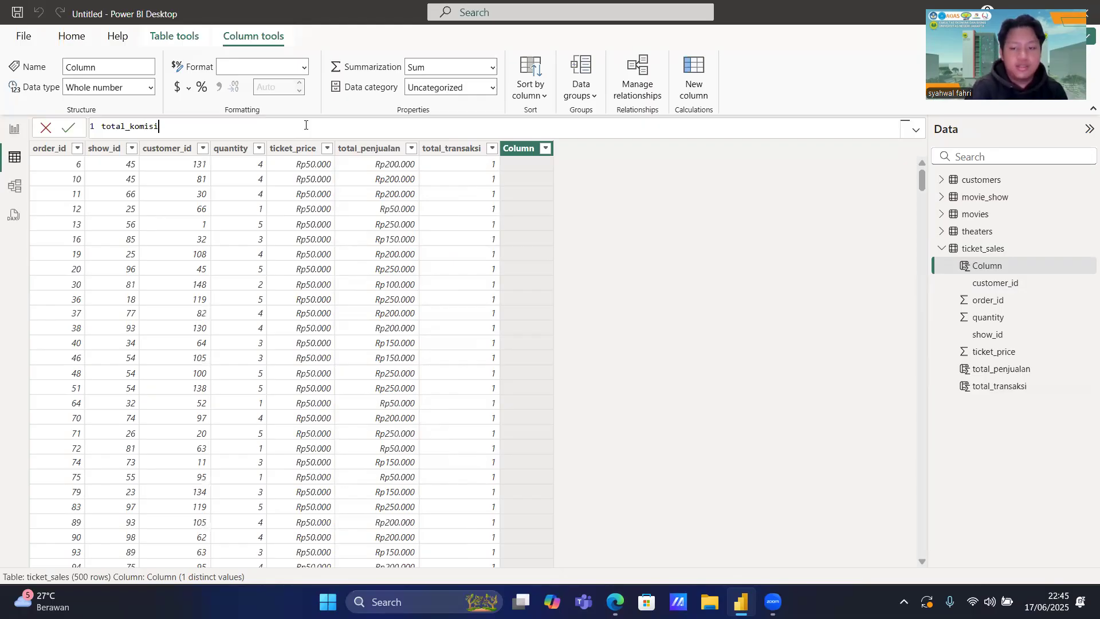
type(" = ")
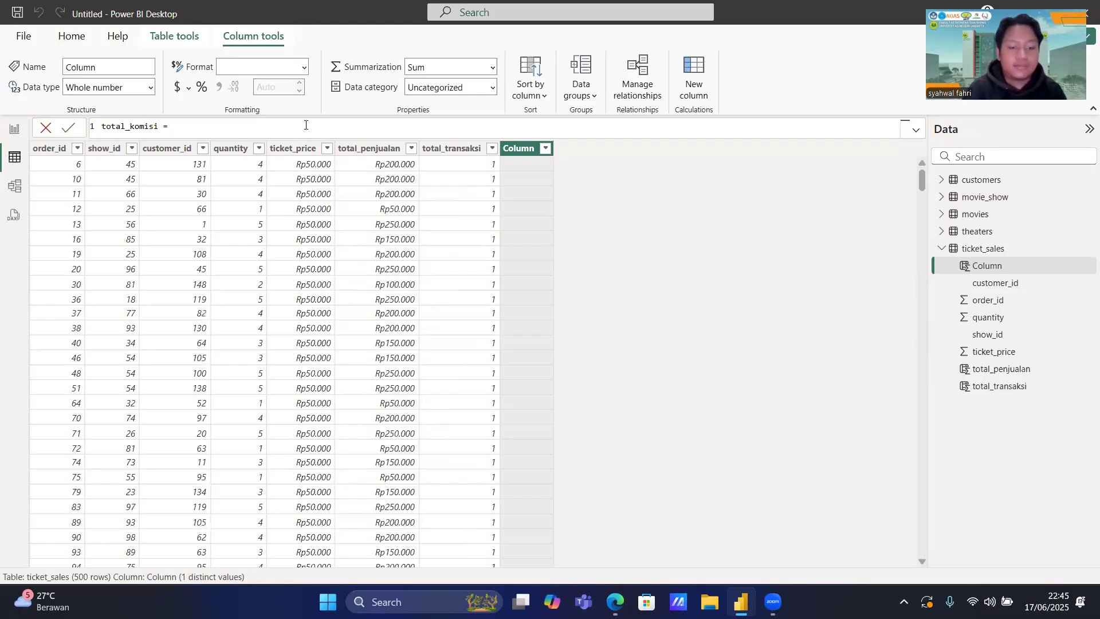
type("tick")
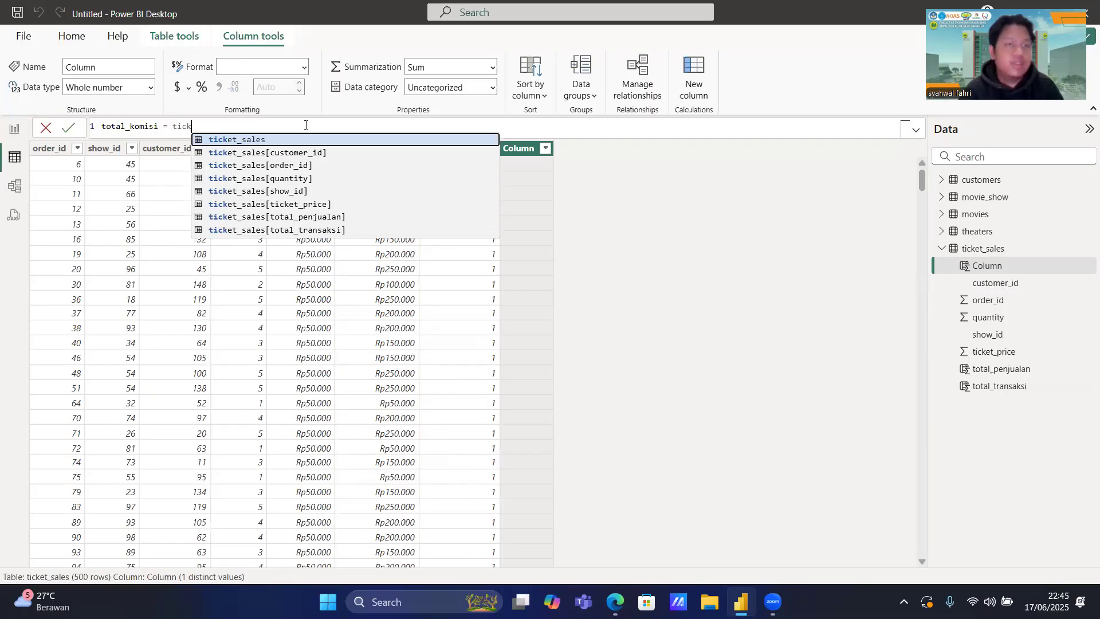
left_click(282, 220)
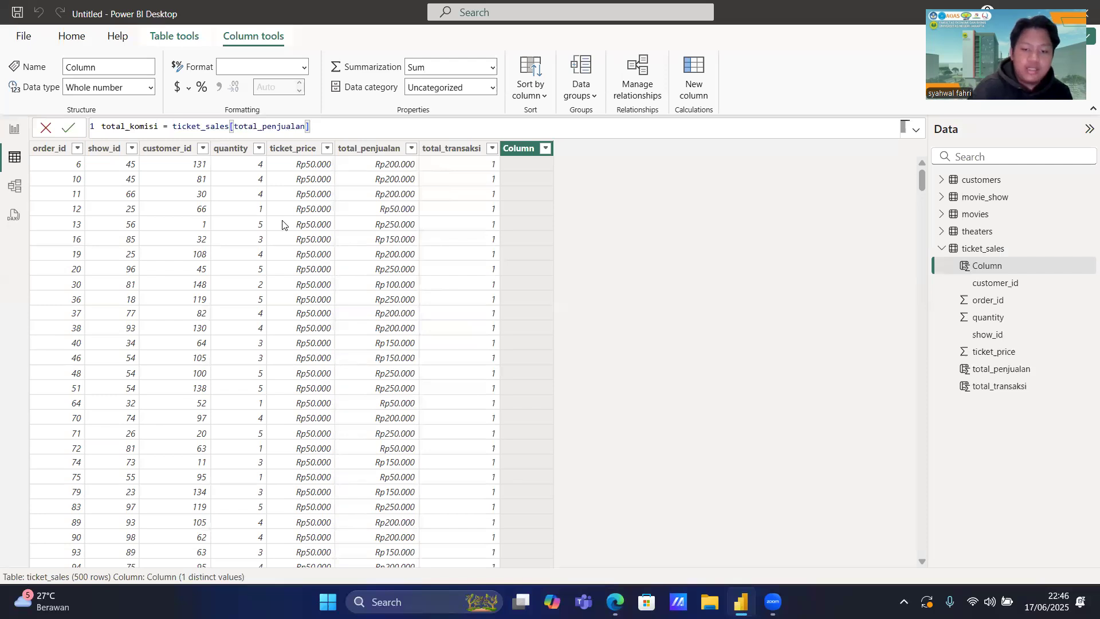
type("*")
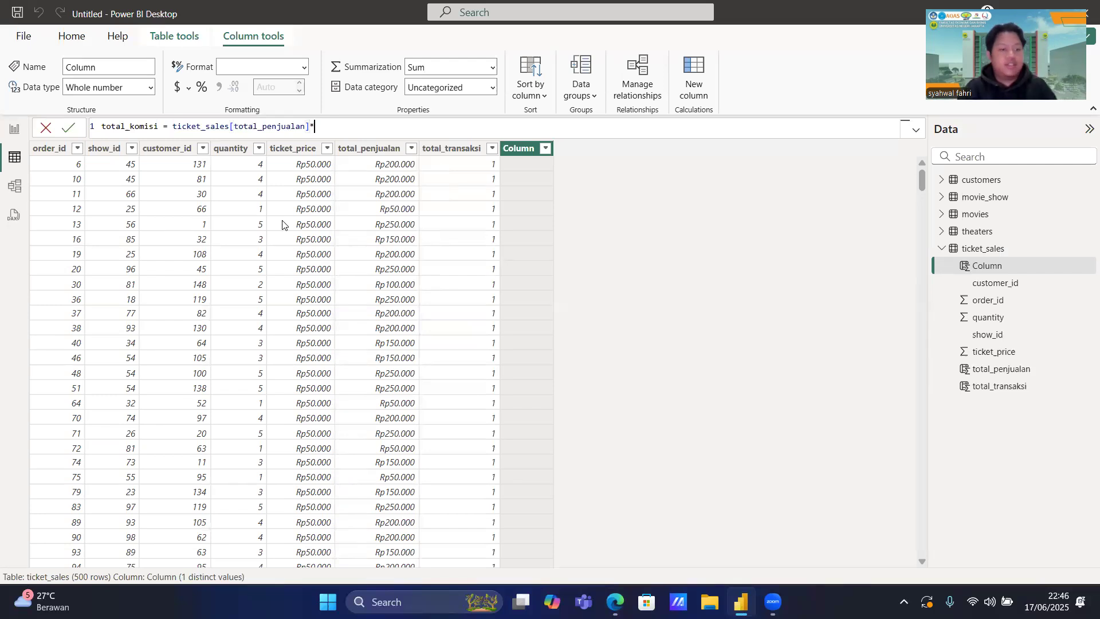
type("0")
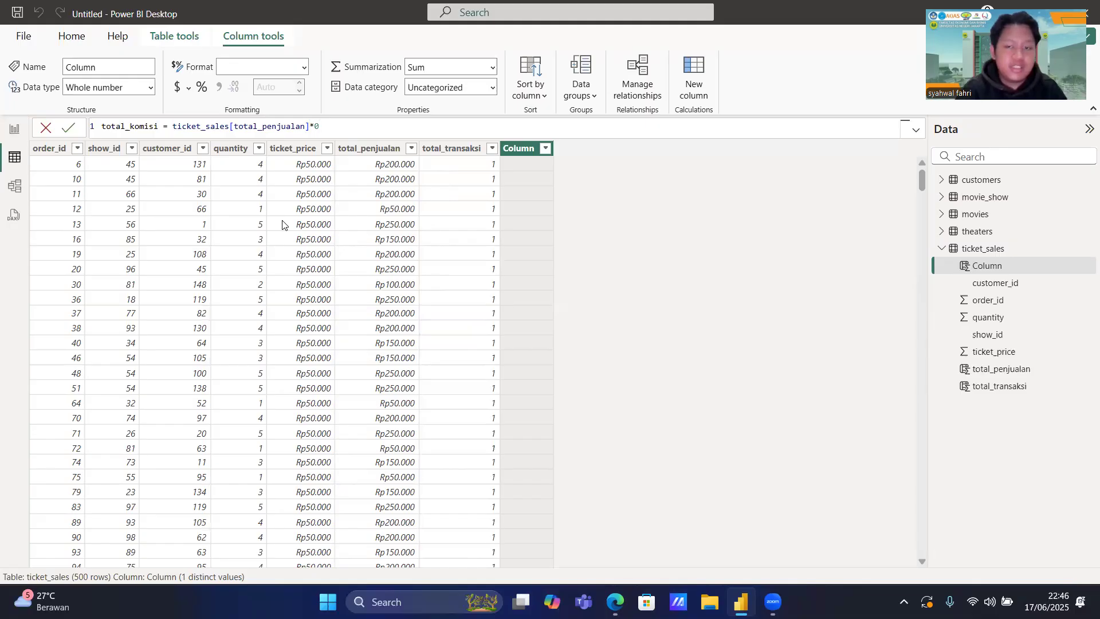
type(".15")
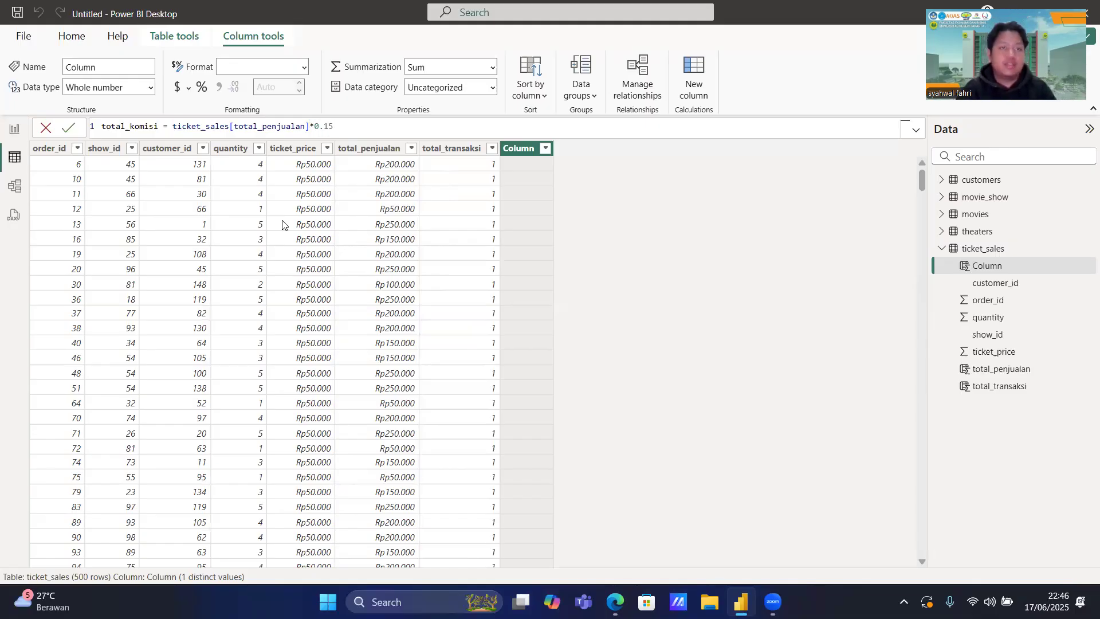
key("Return")
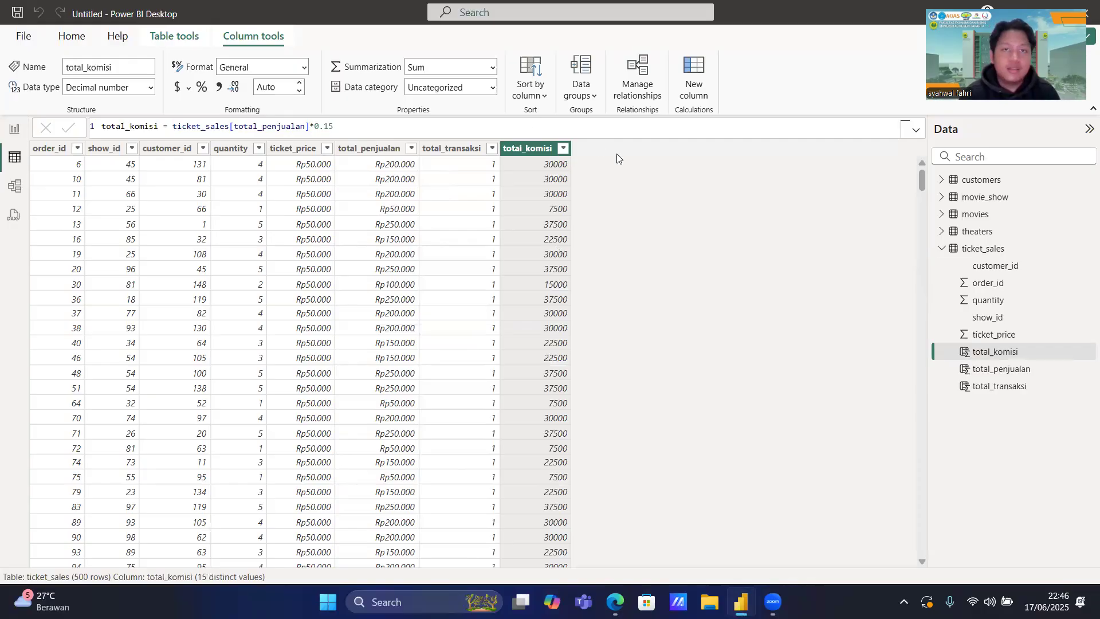
left_click(190, 91)
left_click(212, 135)
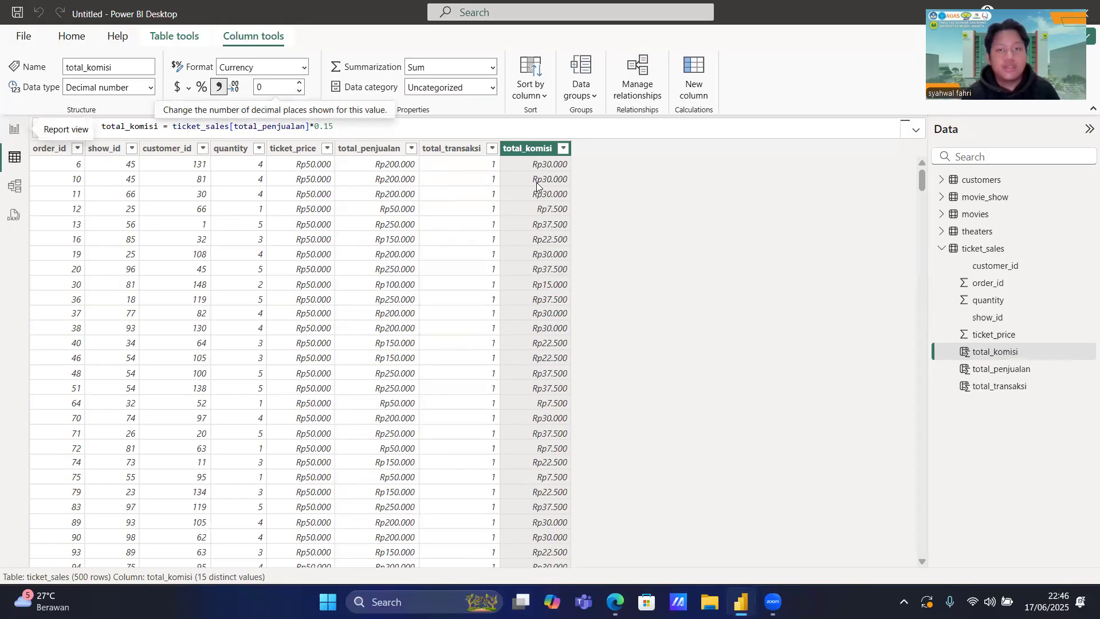
Return to the report view and add an empty card visual beside the genre pie chart, about midway down the page.
left_click(14, 128)
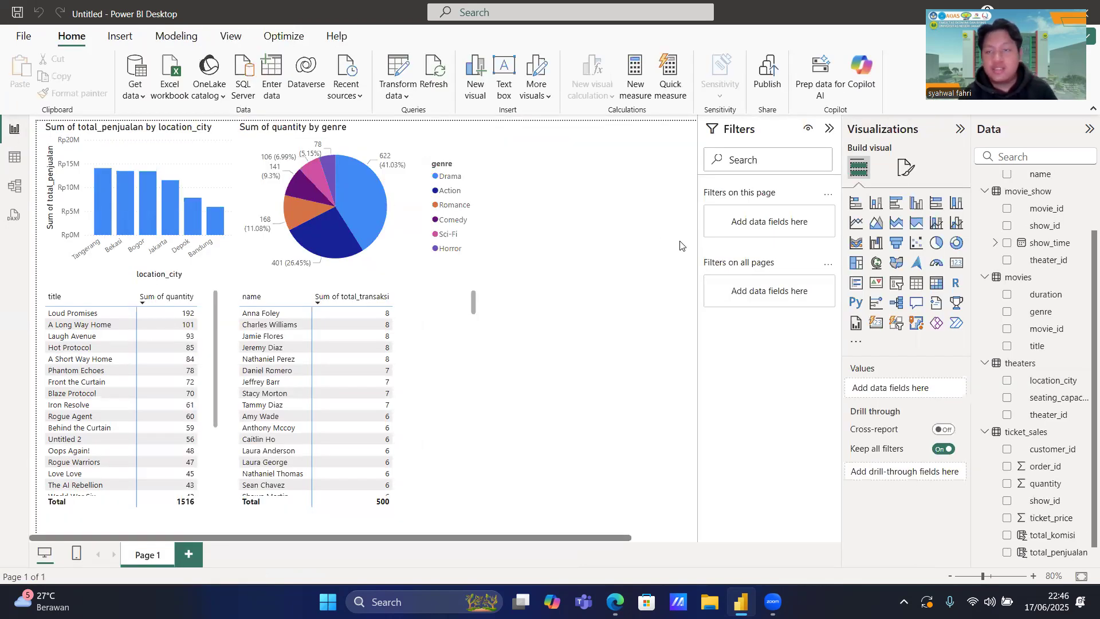
left_click(956, 264)
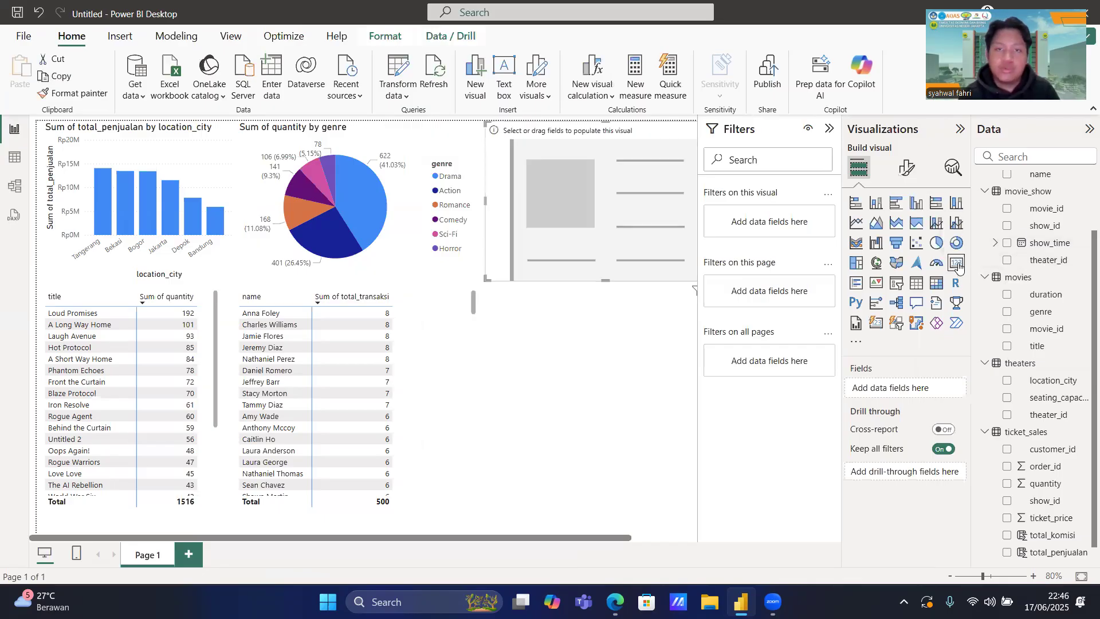
left_click_drag(635, 192, 628, 273)
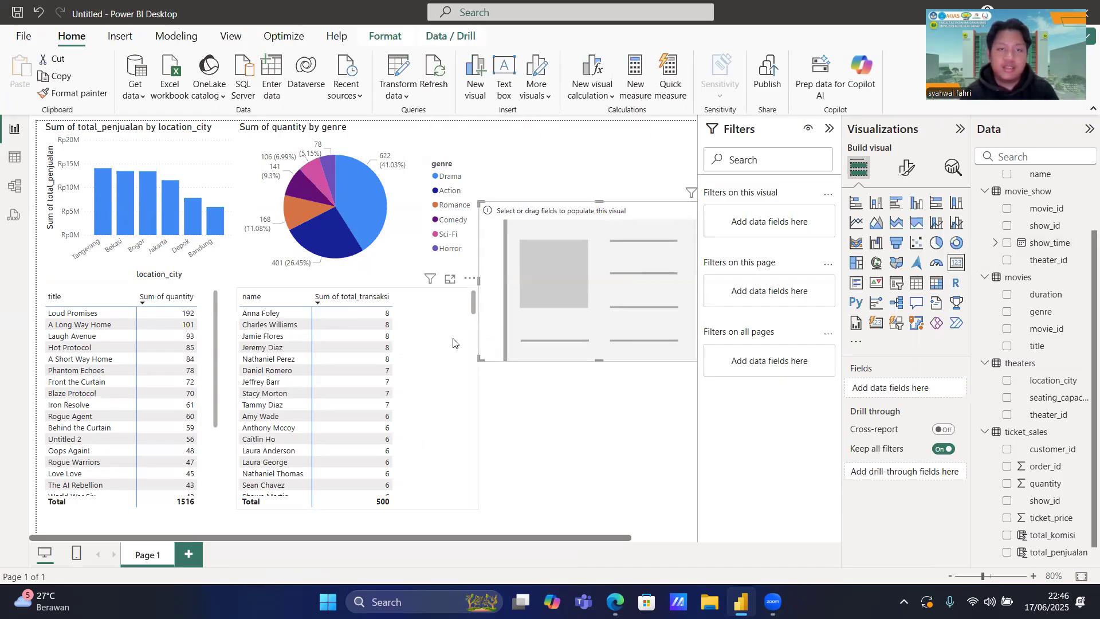
Narrow the customer matrix and the genre pie chart to similar widths, and move the empty card closer beside them.
left_click(465, 348)
left_click_drag(478, 396, 431, 397)
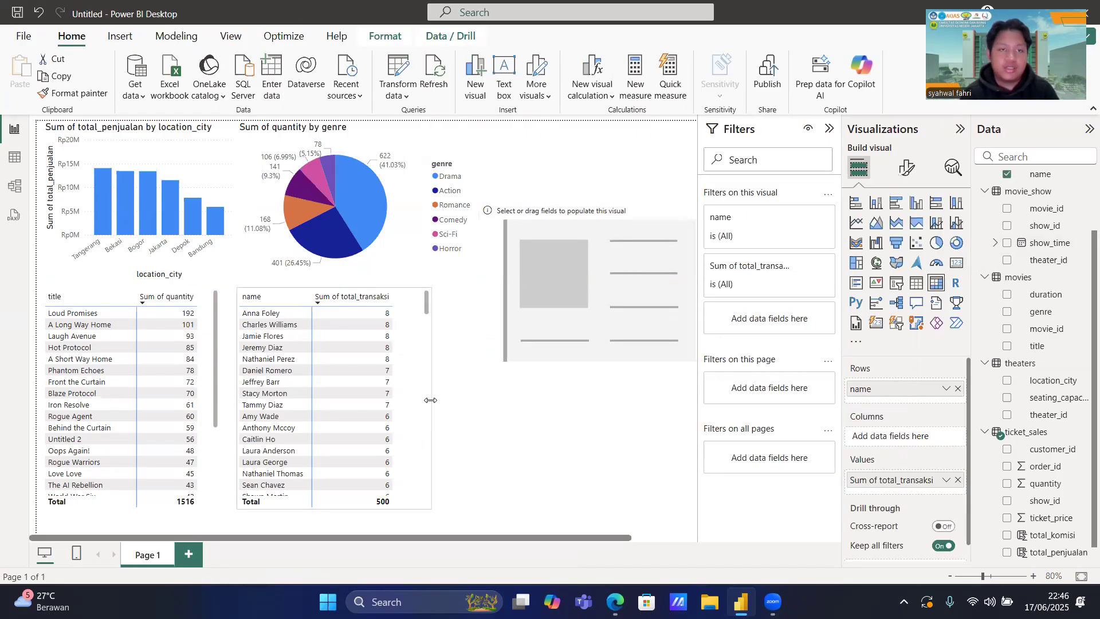
left_click(395, 245)
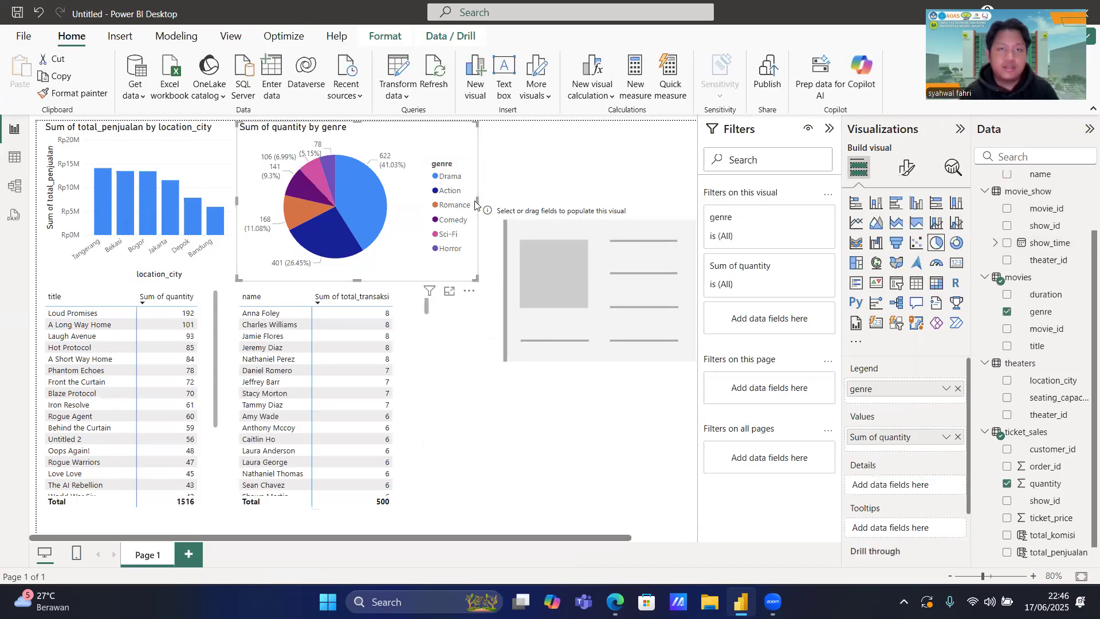
left_click_drag(473, 205, 450, 202)
left_click_drag(581, 255, 553, 254)
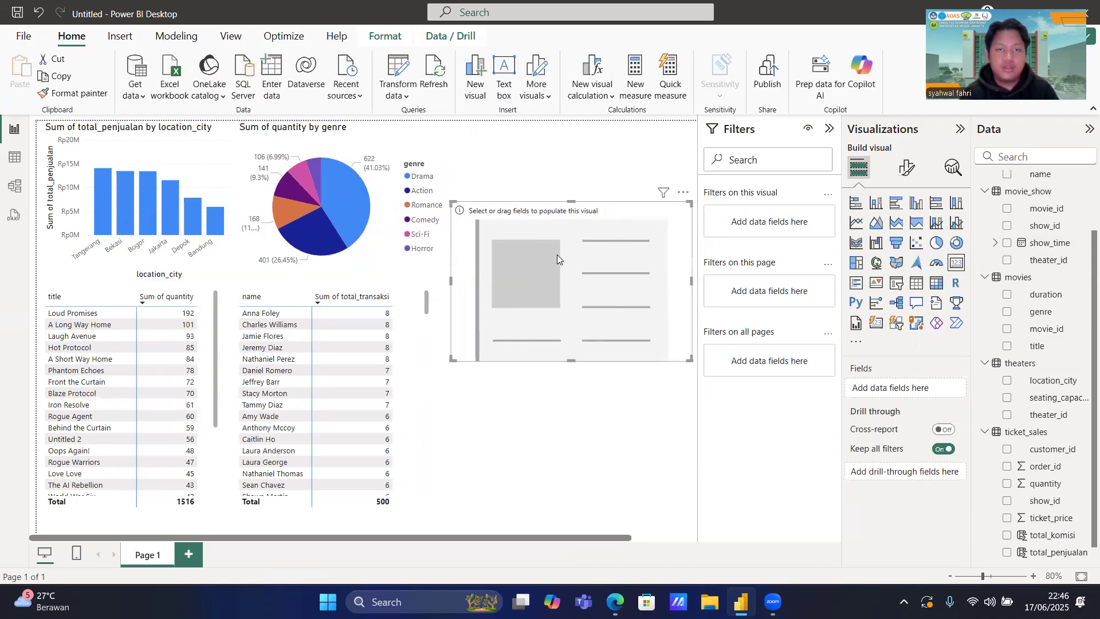
left_click(397, 239)
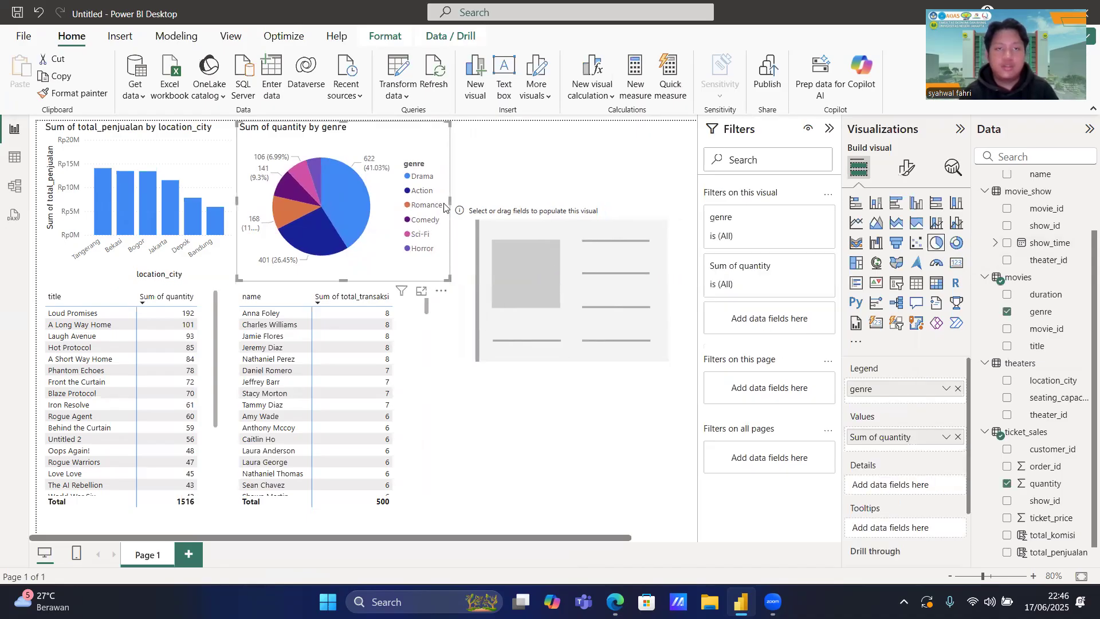
left_click_drag(429, 204, 410, 204)
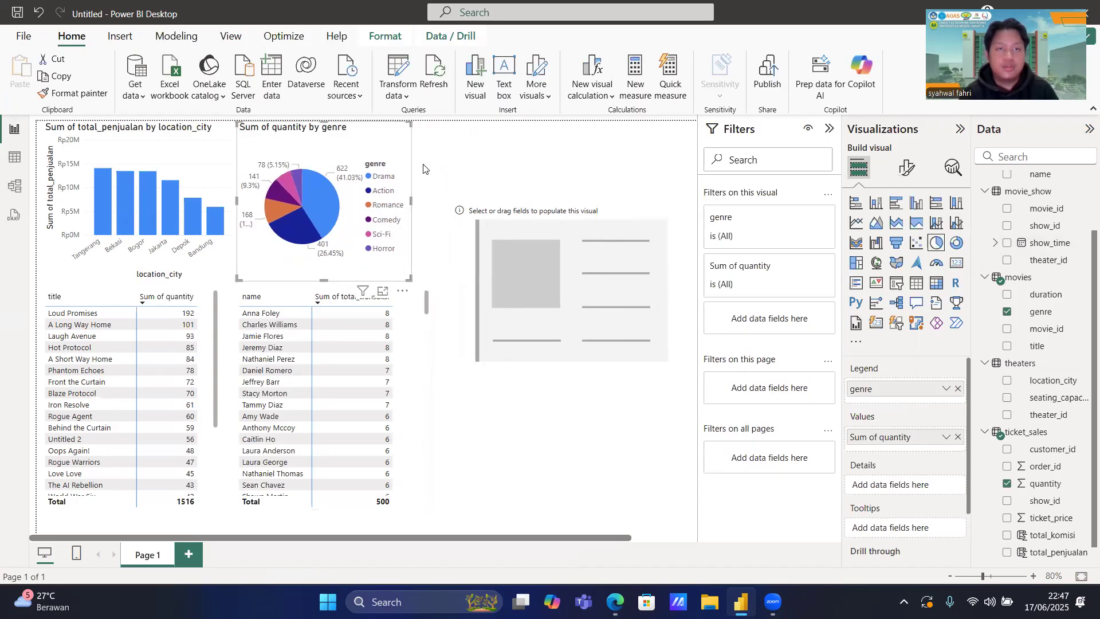
left_click_drag(411, 200, 427, 201)
left_click_drag(506, 230, 488, 231)
left_click(516, 429)
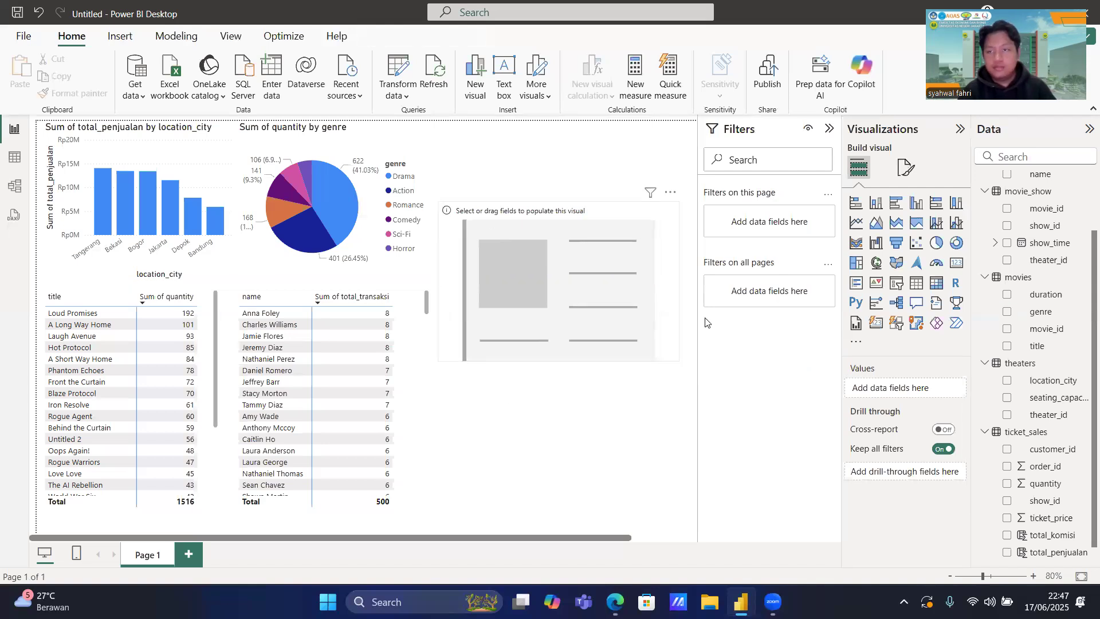
Fill the empty card with the total_komisi field from ticket_sales.
left_click(605, 304)
scroll(1053, 471, "down", 1)
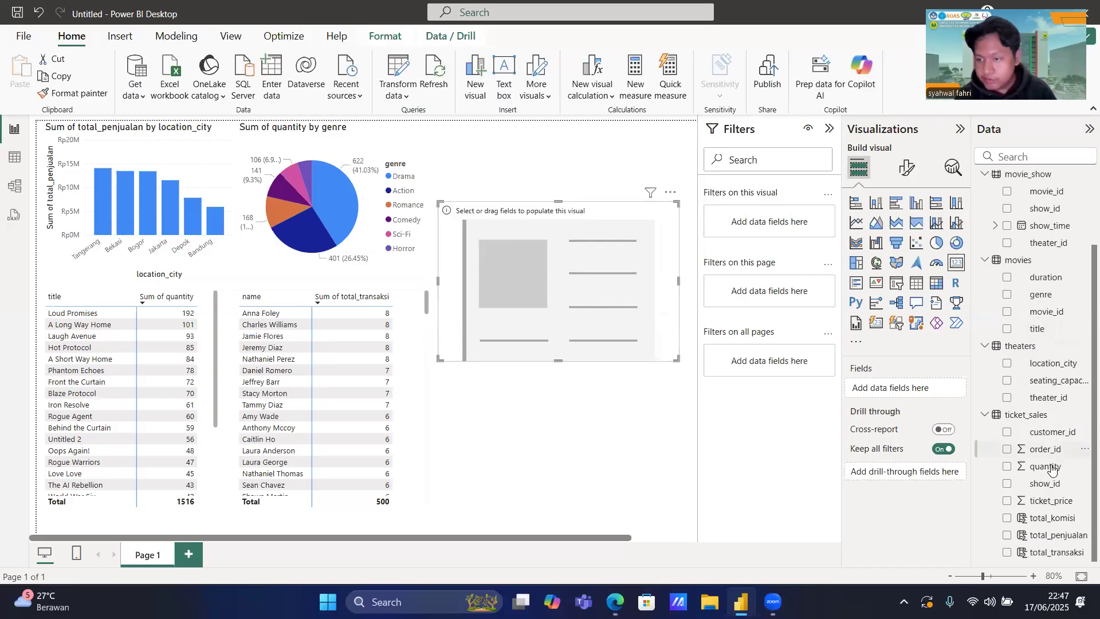
left_click_drag(1057, 520, 915, 390)
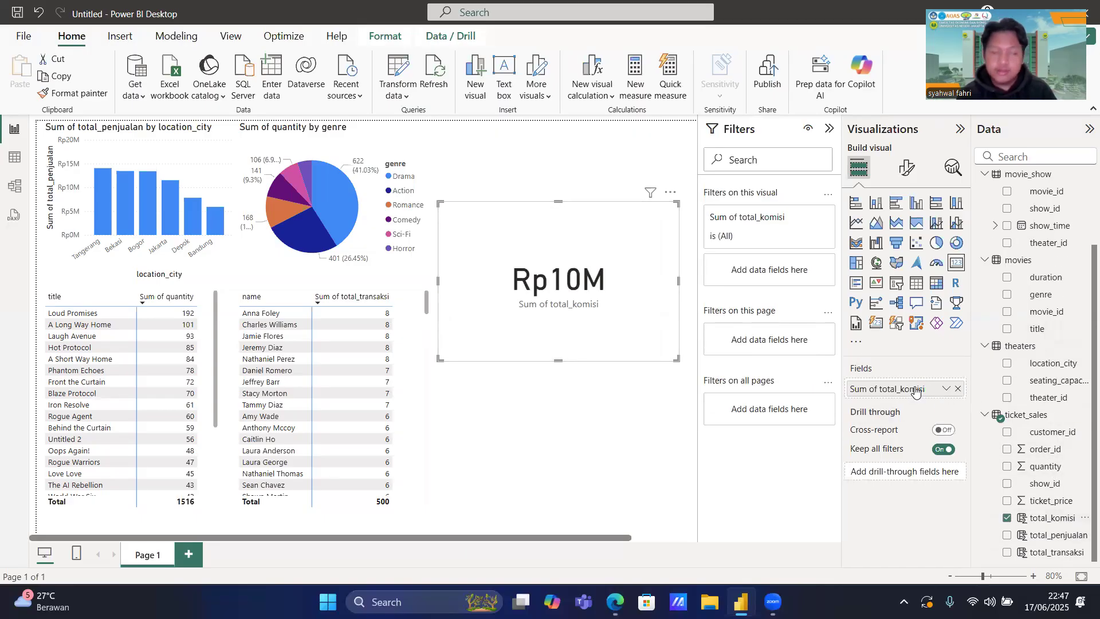
left_click(531, 418)
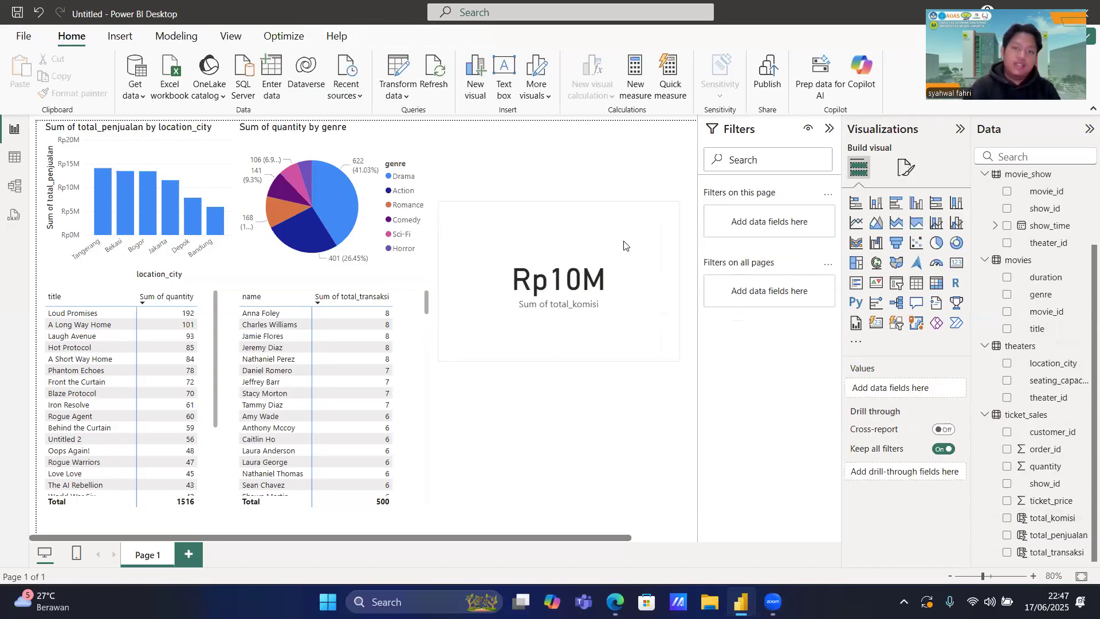
Resize the total_komisi card by extending its lower edge and making it slightly narrower.
left_click(547, 298)
left_click_drag(555, 359, 554, 416)
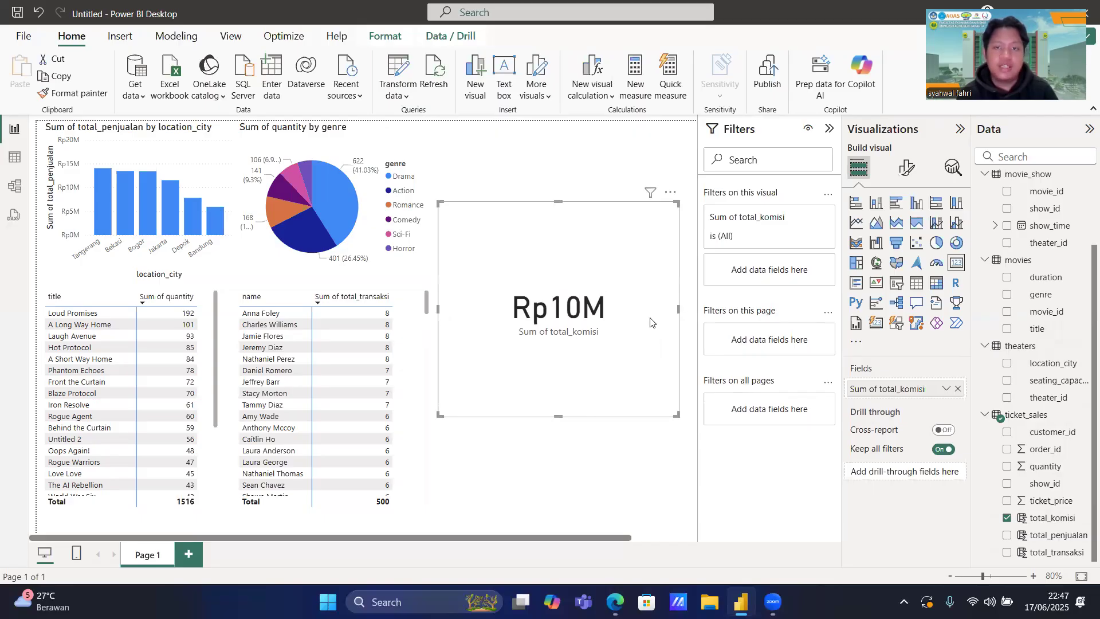
left_click_drag(679, 309, 668, 314)
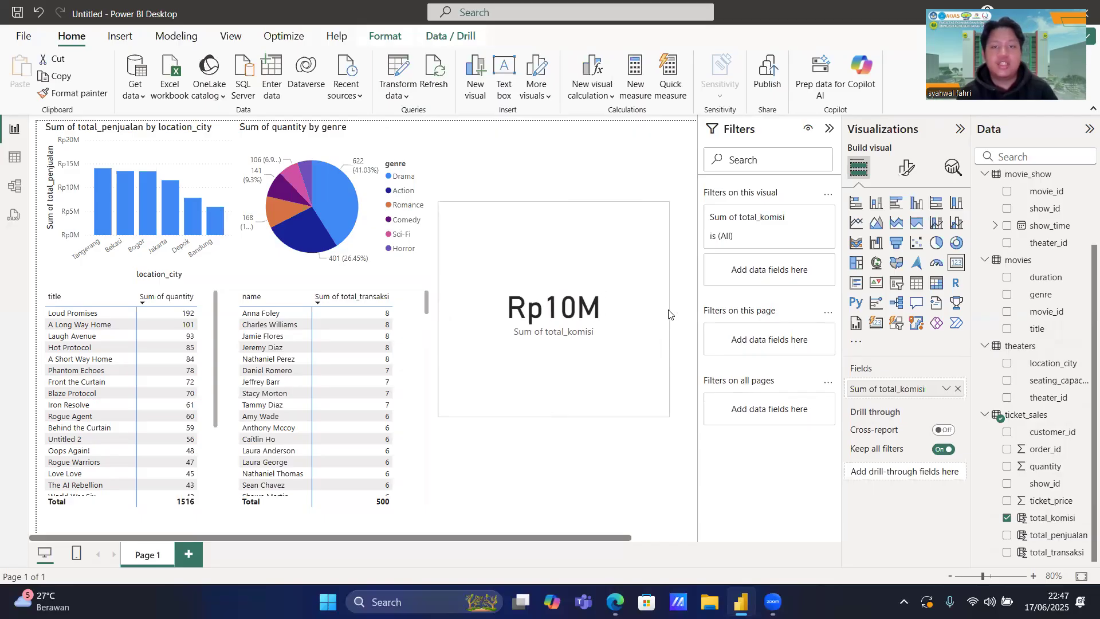
left_click(644, 145)
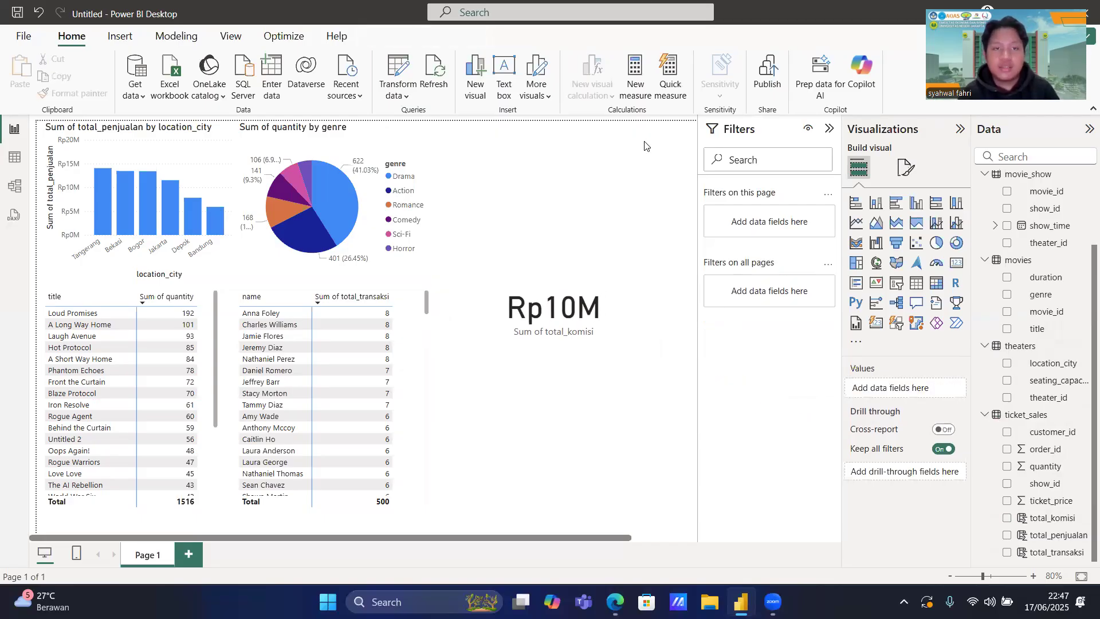